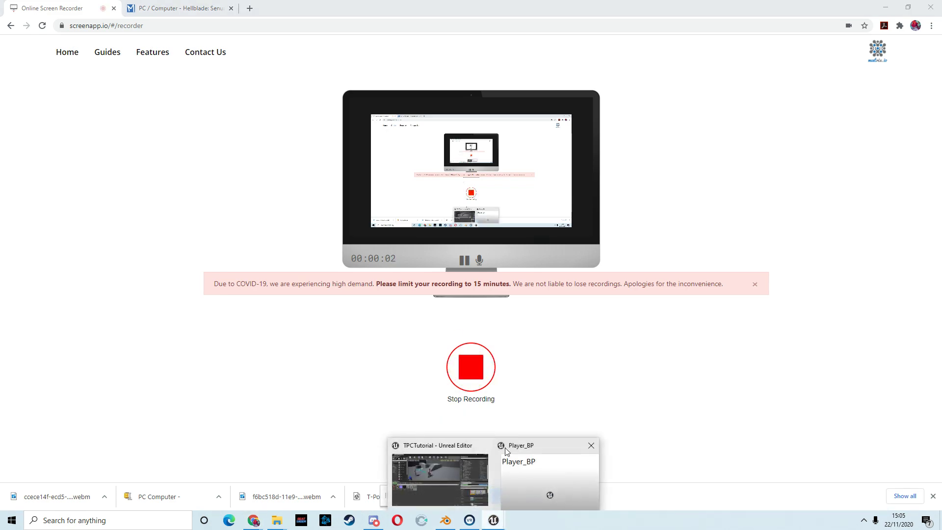
- Switch to the TPCTutorial Unreal Editor and play-test the level, running the character around to examine the sword and movement animations
left_click(464, 463)
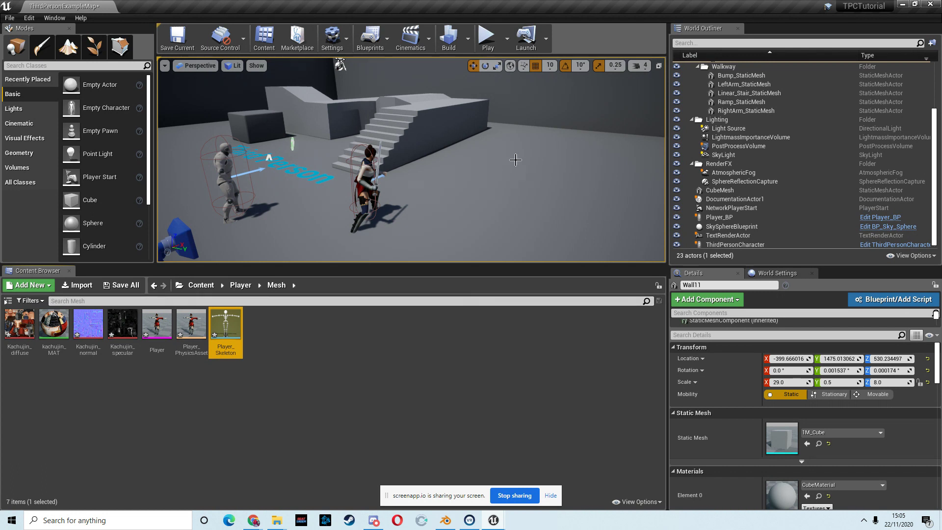
left_click(487, 39)
key("w")
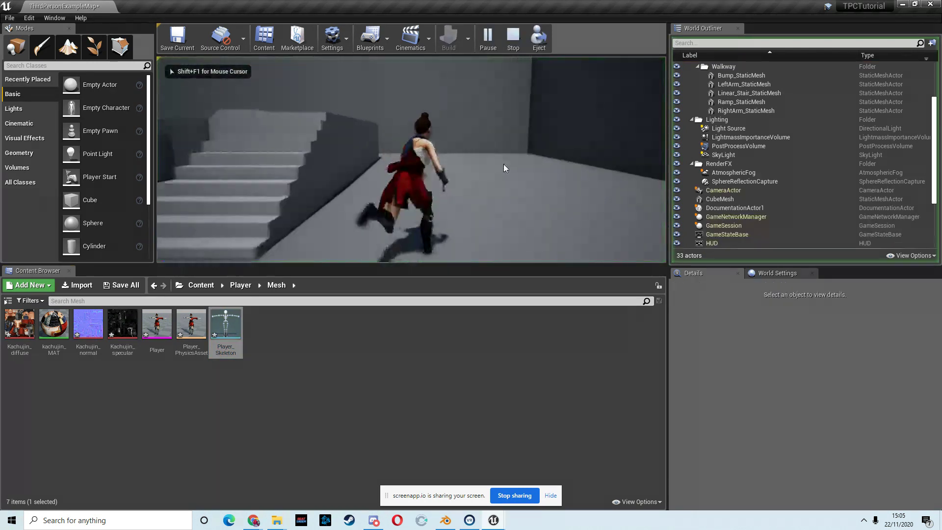
key("w")
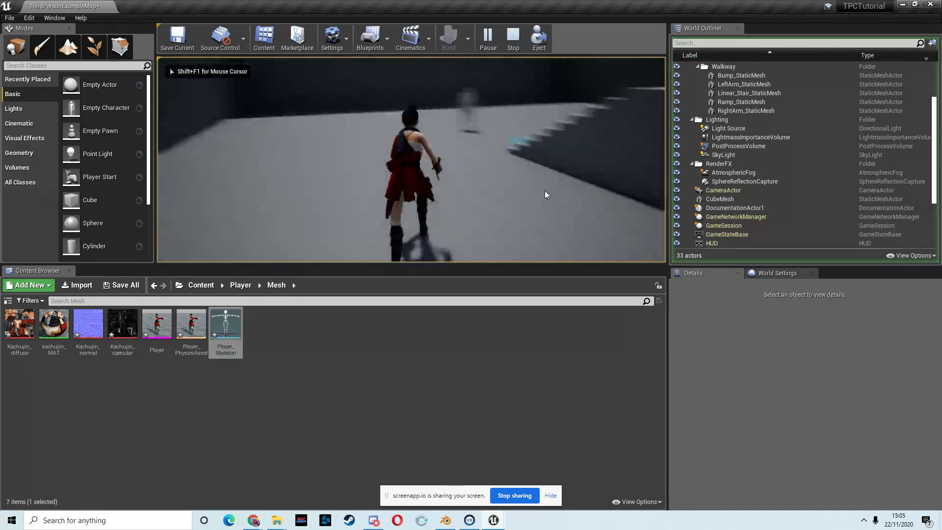
key("w")
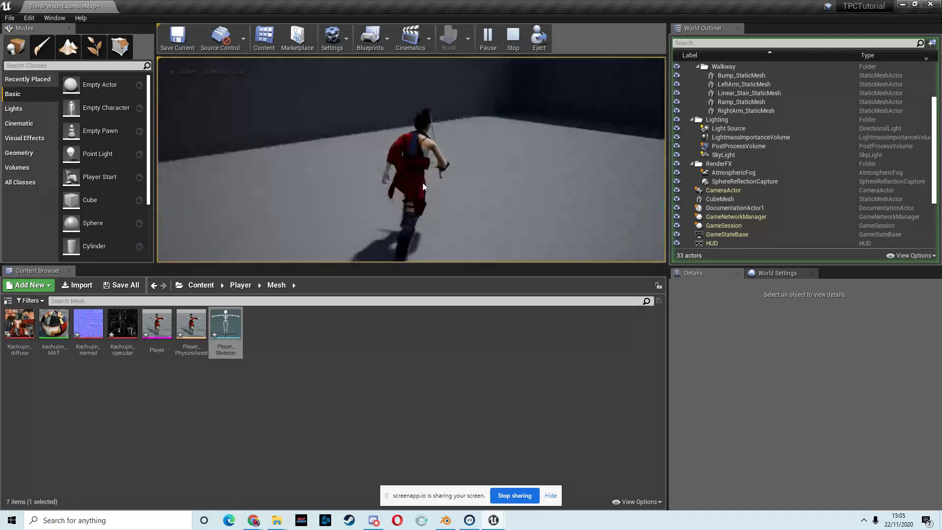
key("w")
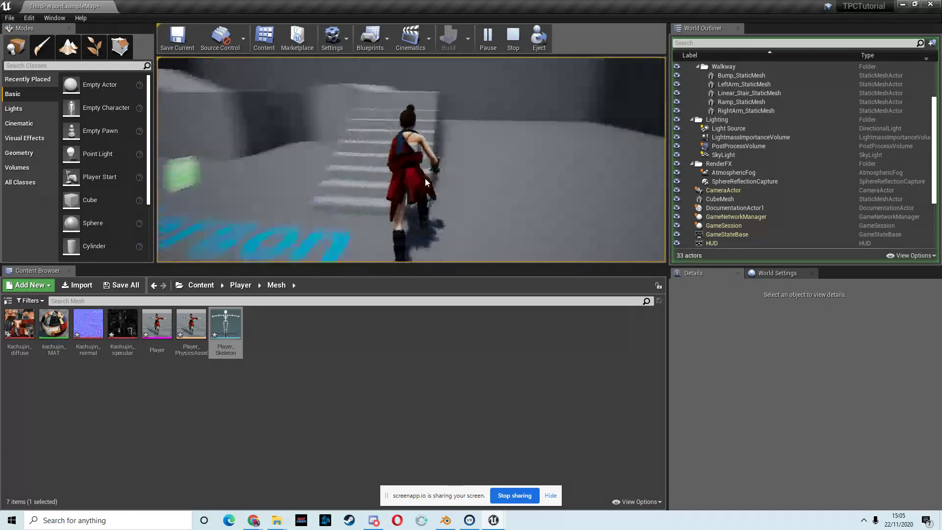
key("w")
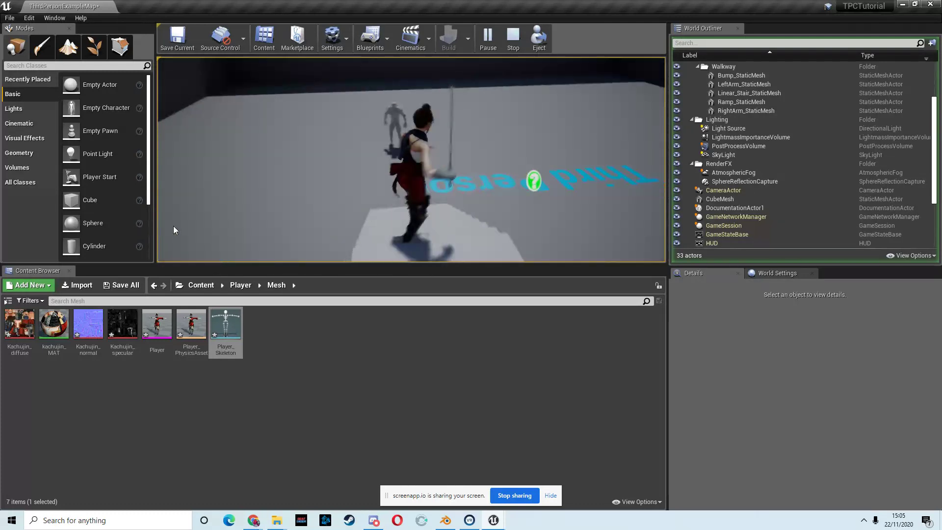
key("d")
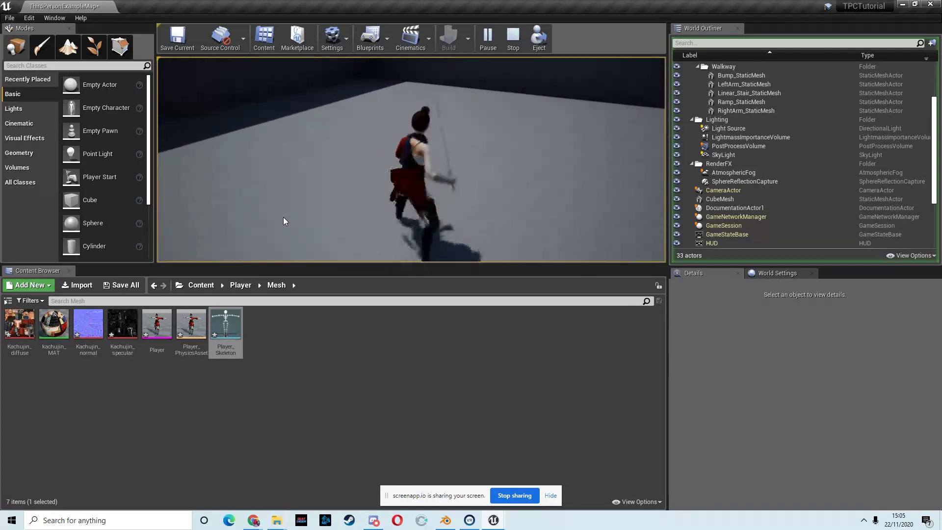
key("w")
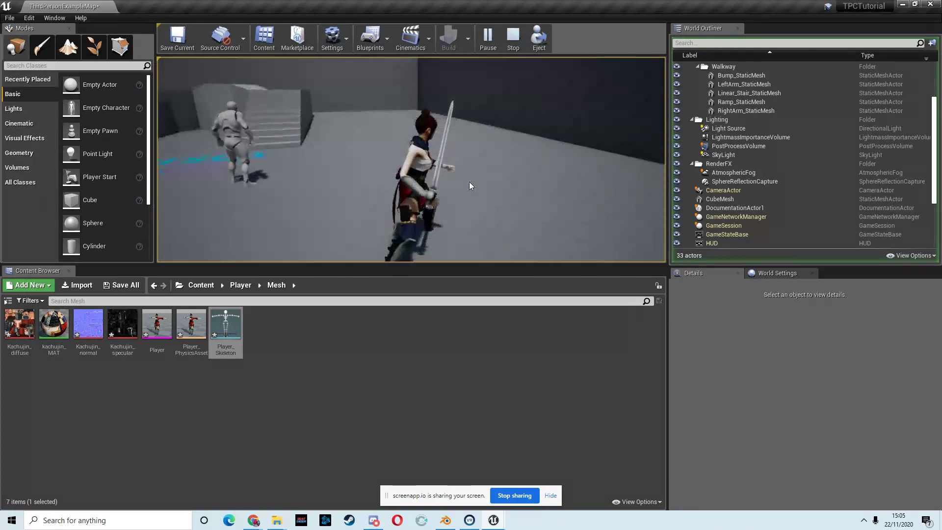
left_click_drag(417, 220, 418, 213)
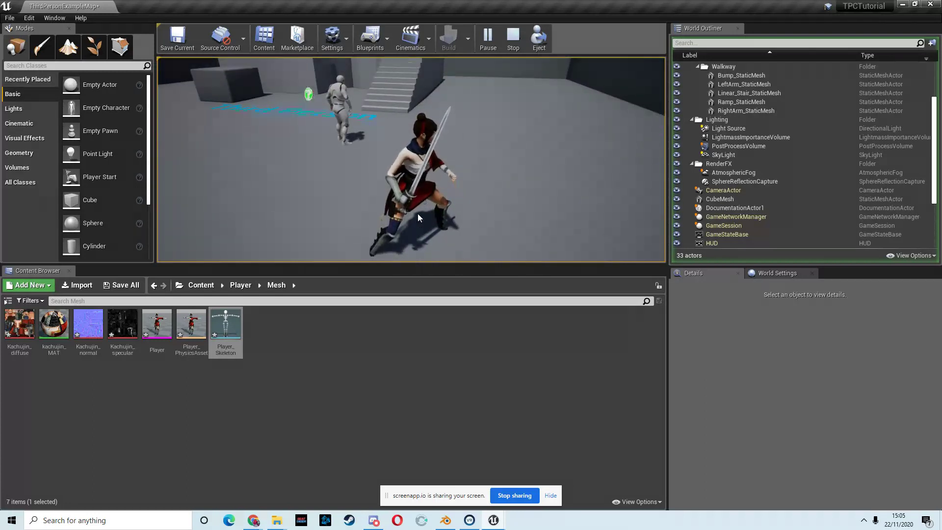
key("Escape")
- Open Player_BP, raise the character mesh slightly along the Z axis, and compile the blueprint
left_click(449, 95)
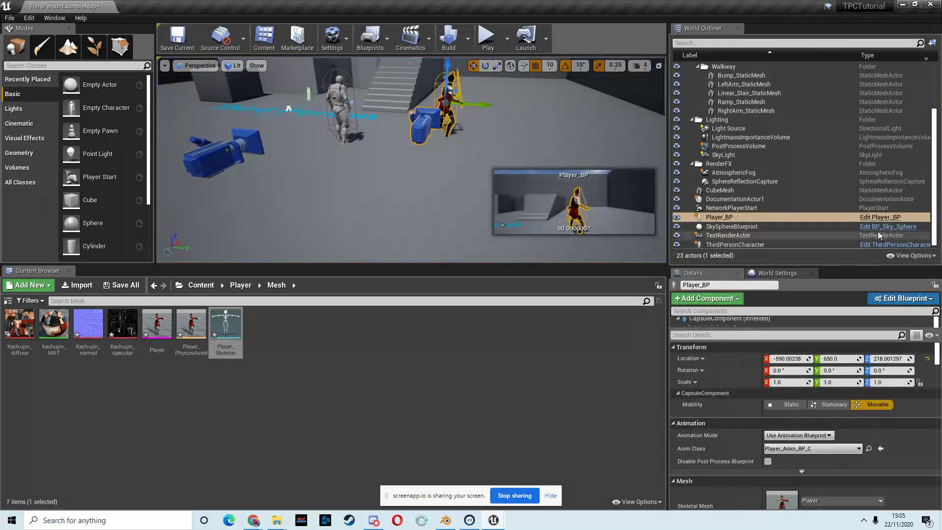
left_click(879, 217)
left_click(454, 220)
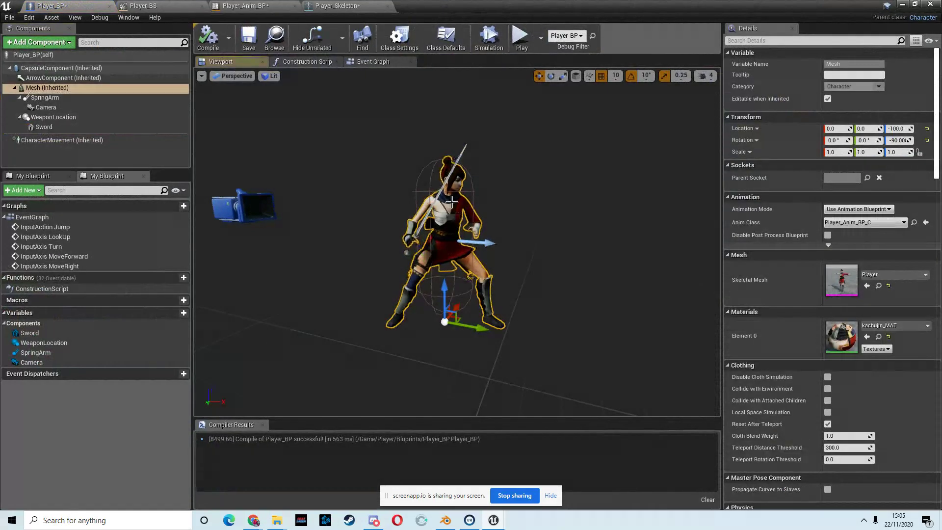
left_click_drag(447, 287, 447, 279)
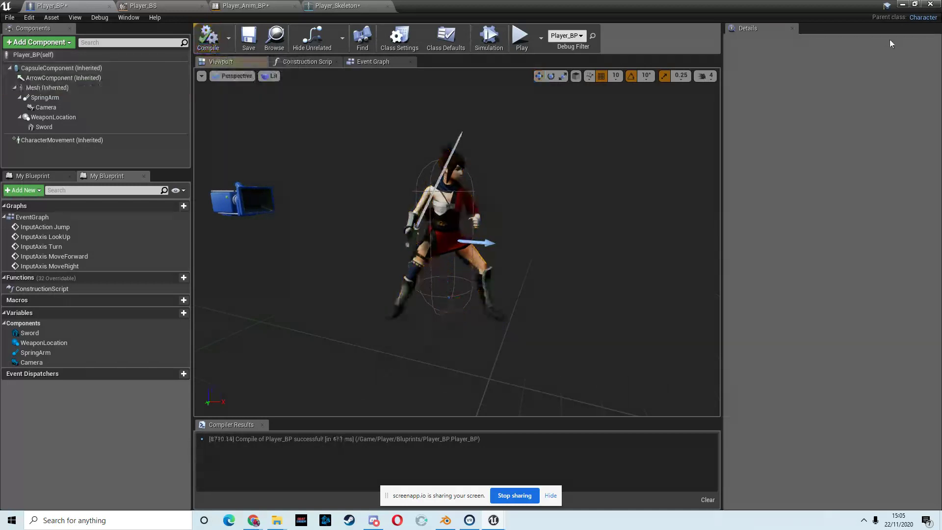
left_click(930, 4)
- Play-test the level again to check the adjusted mesh height while the character runs and stands idle
left_click(487, 42)
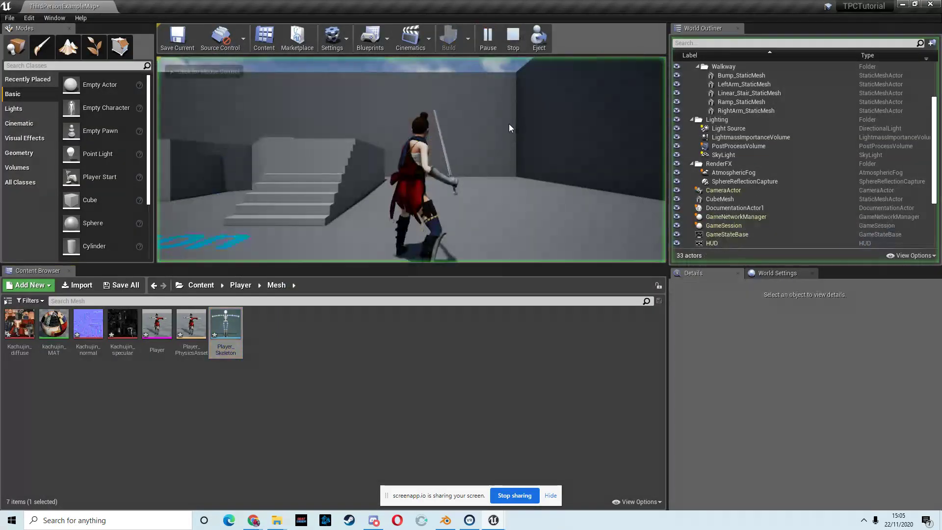
key("w")
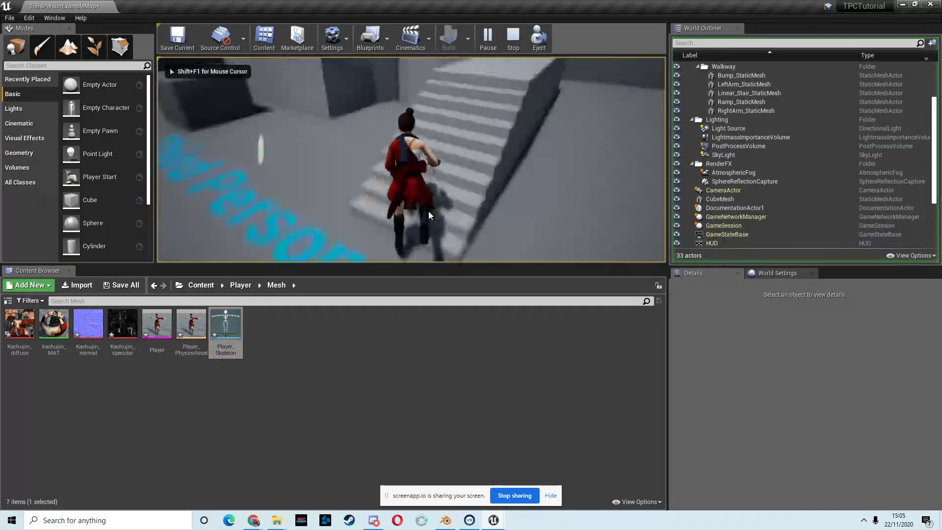
key("w")
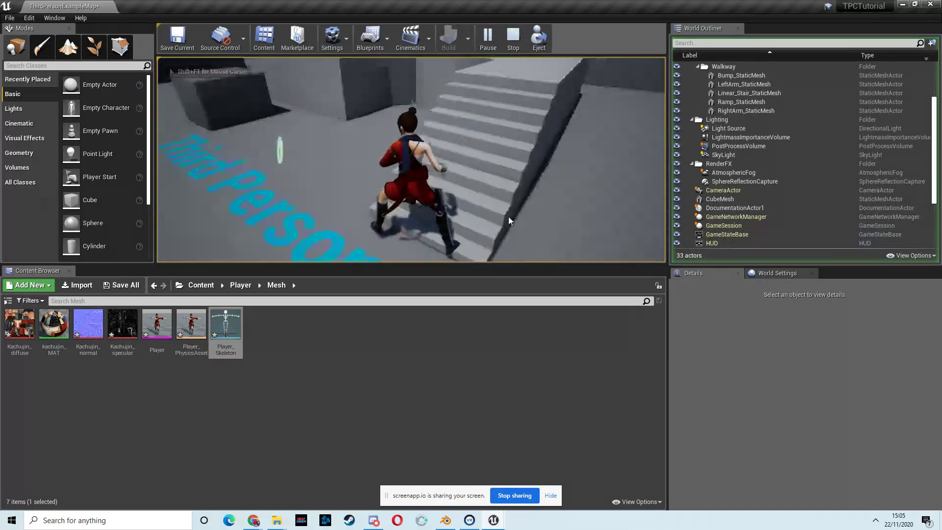
key("w")
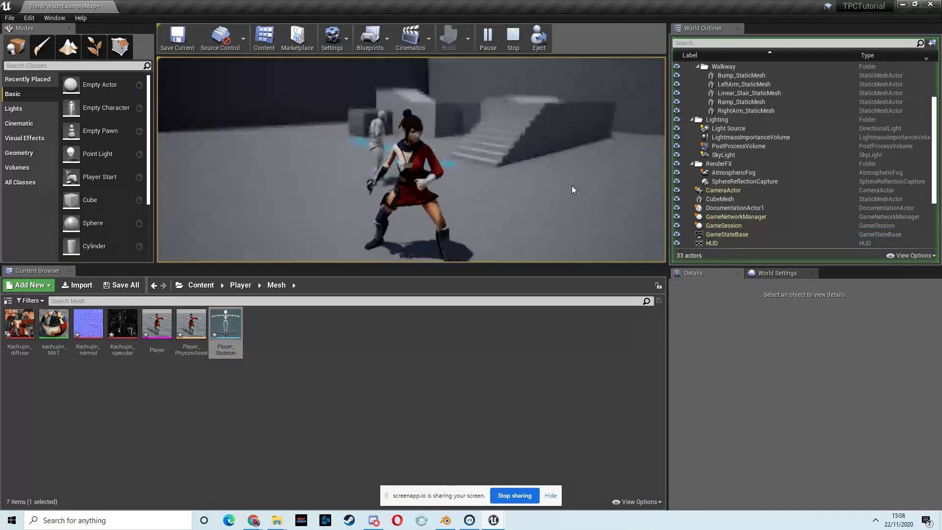
key("Escape")
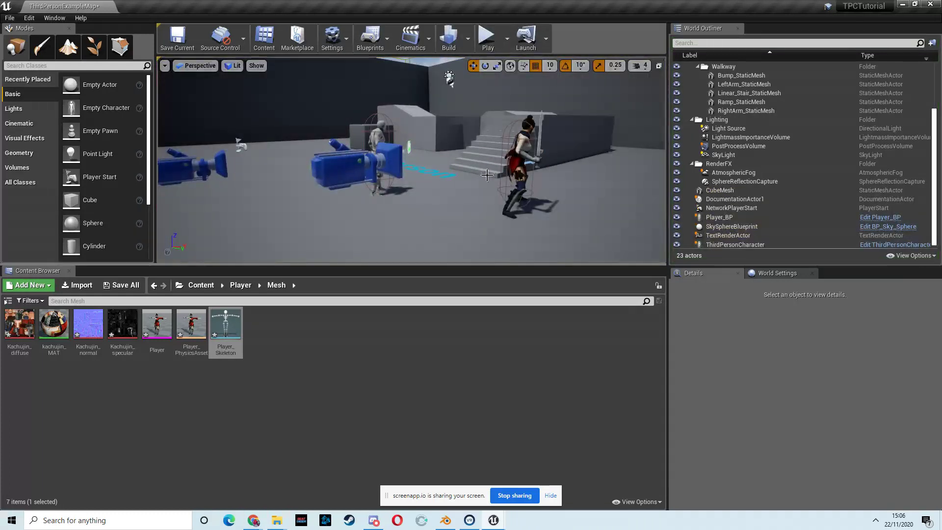
- Rotate the WeaponLocation socket in Player_Skeleton by -10° to adjust the sword's angle in the hand, and save the skeleton
left_click(878, 246)
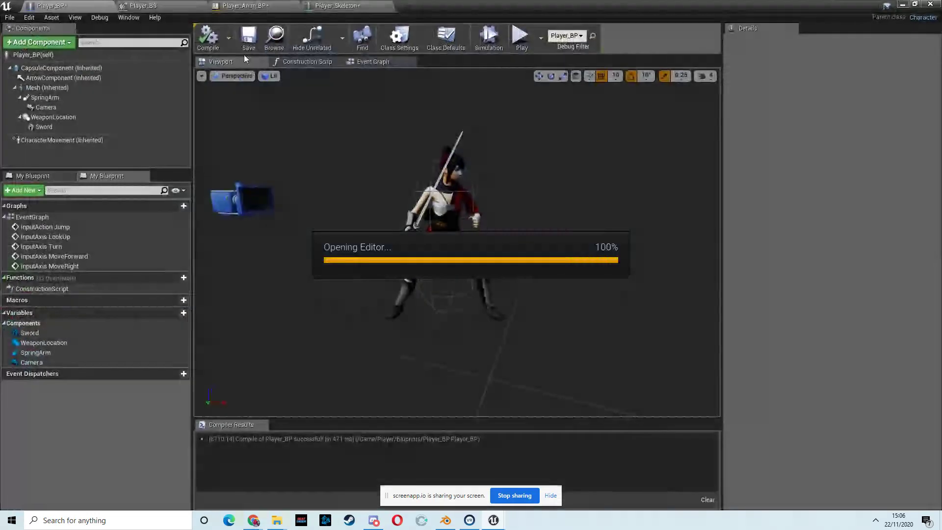
left_click(480, 5)
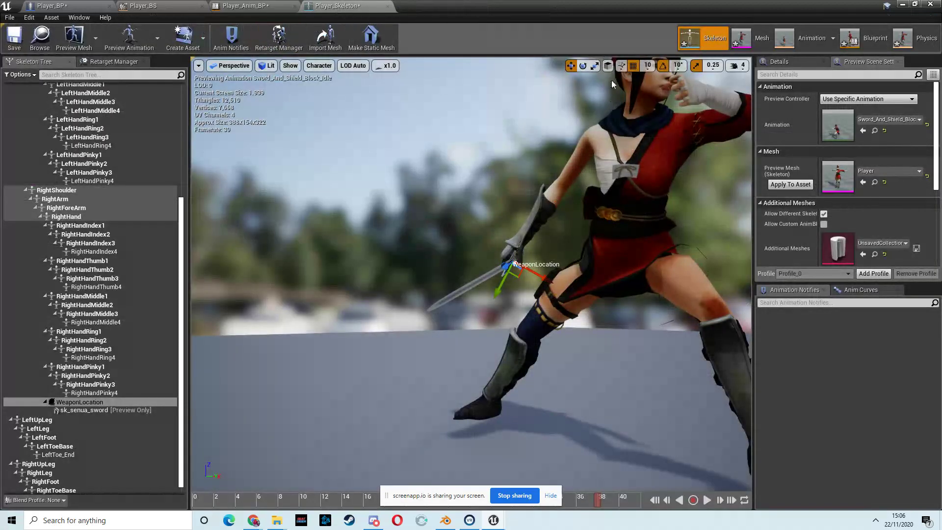
left_click(584, 69)
left_click_drag(552, 277, 542, 292)
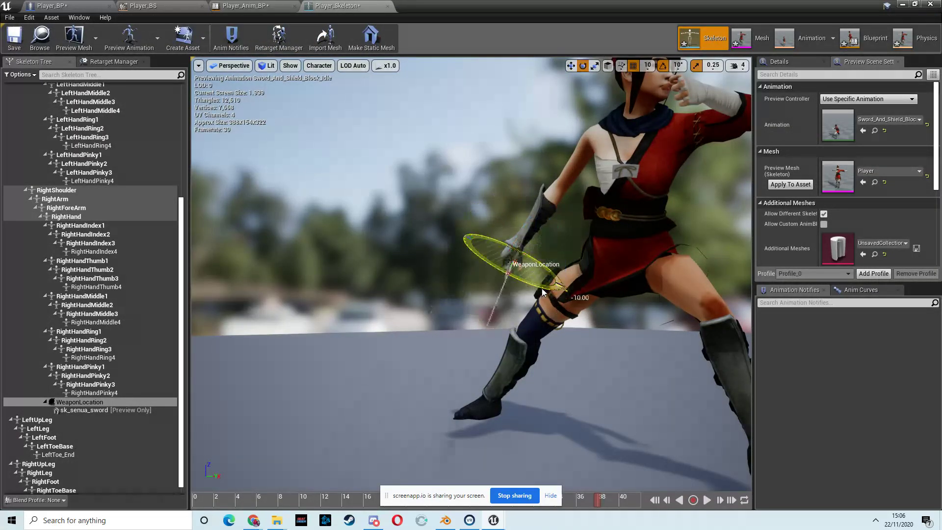
right_click_drag(548, 295, 471, 294)
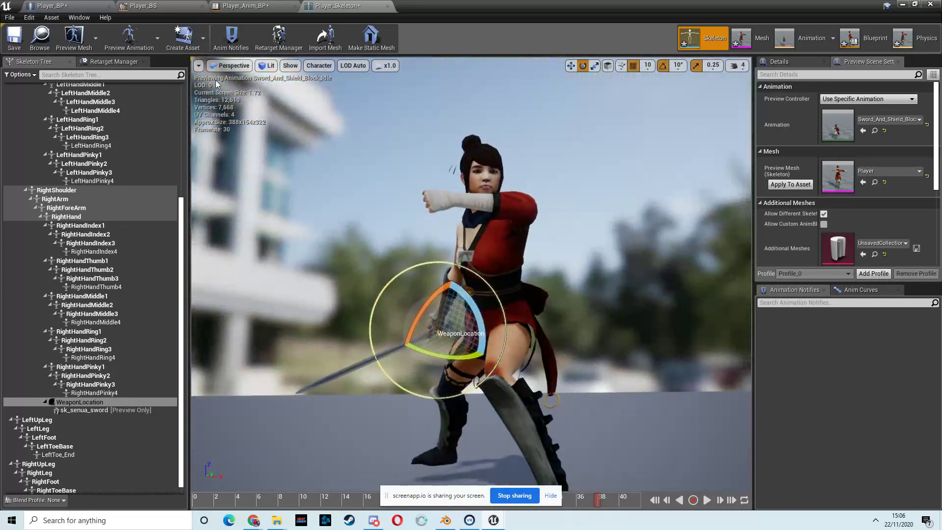
left_click(14, 37)
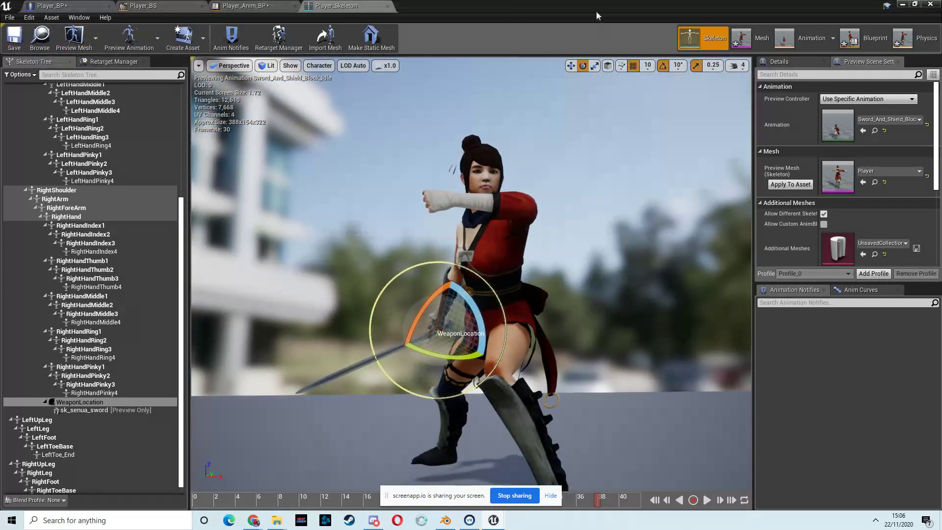
- Return to the level and play-test it to check the sword's new angle while moving in several directions
left_click(905, 6)
left_click(488, 37)
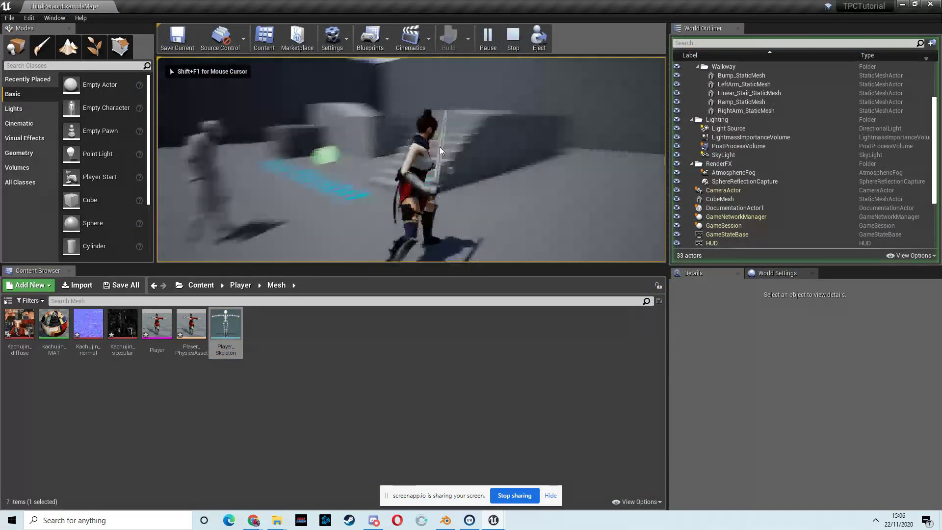
key("w")
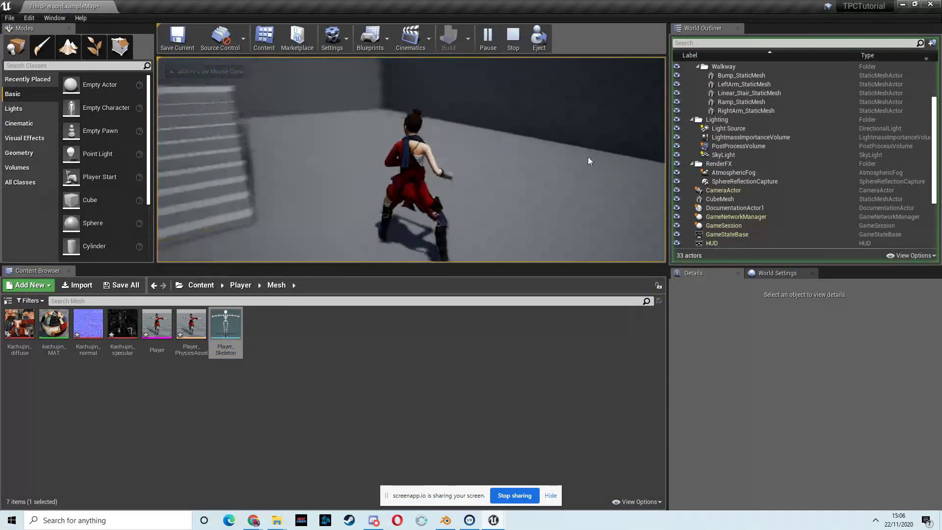
key("s")
key("a")
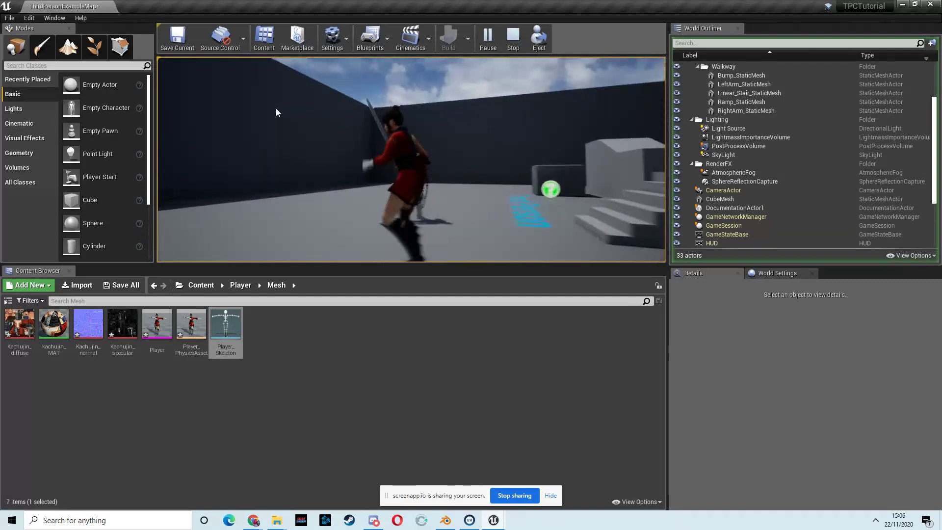
key("Escape")
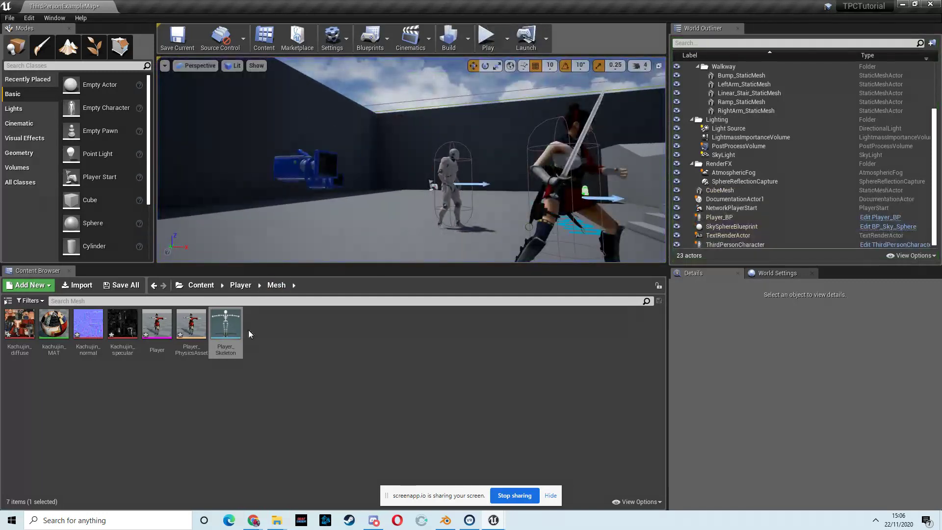
- Review the open Player_Skeleton, Player_Anim_BP, Player_BS and Player_BP assets, ending with the input nodes in Player_BP's event graph
left_click(470, 520)
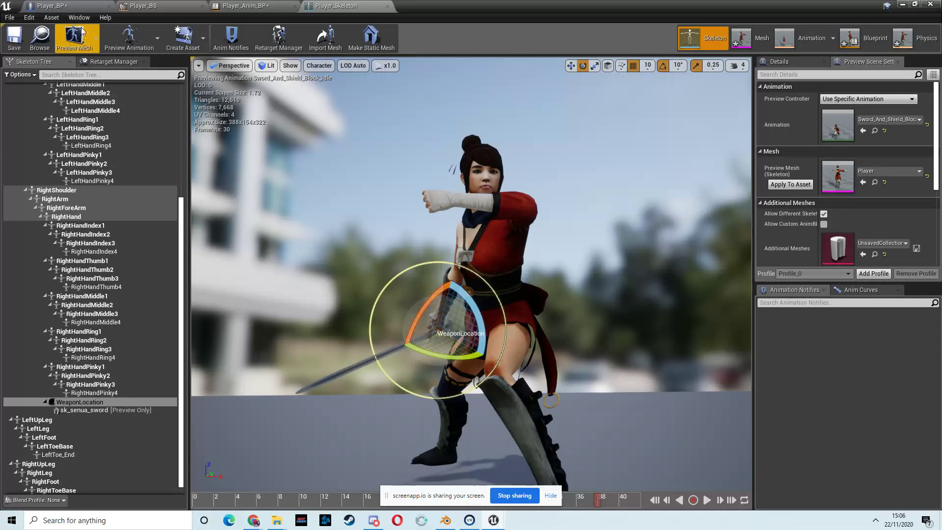
left_click(82, 6)
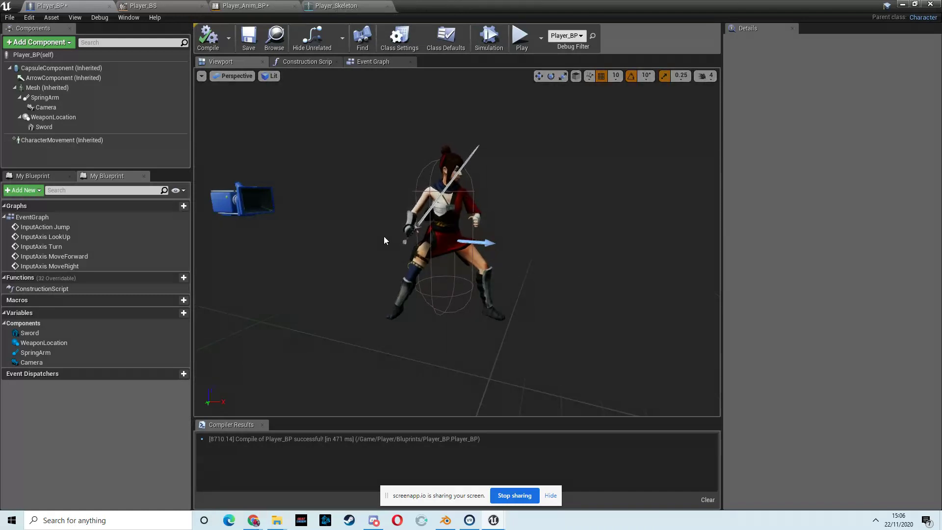
left_click(351, 6)
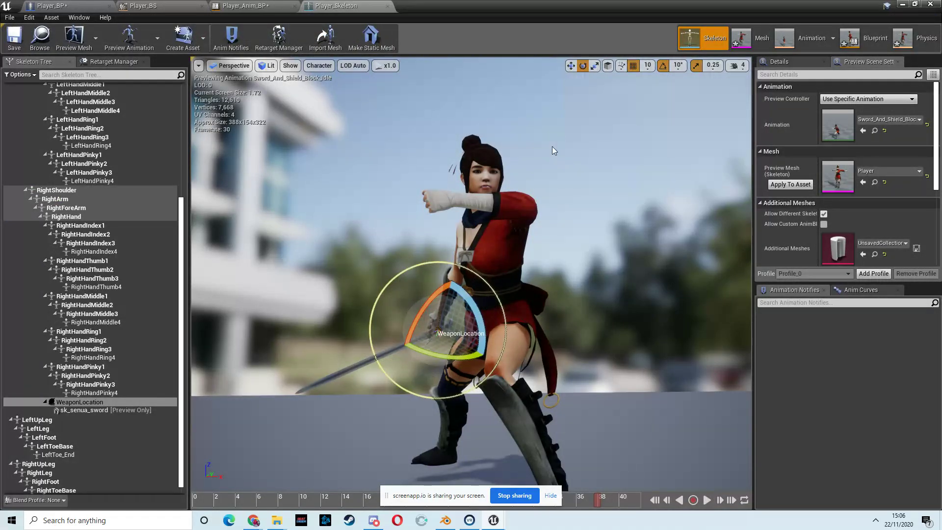
left_click(245, 7)
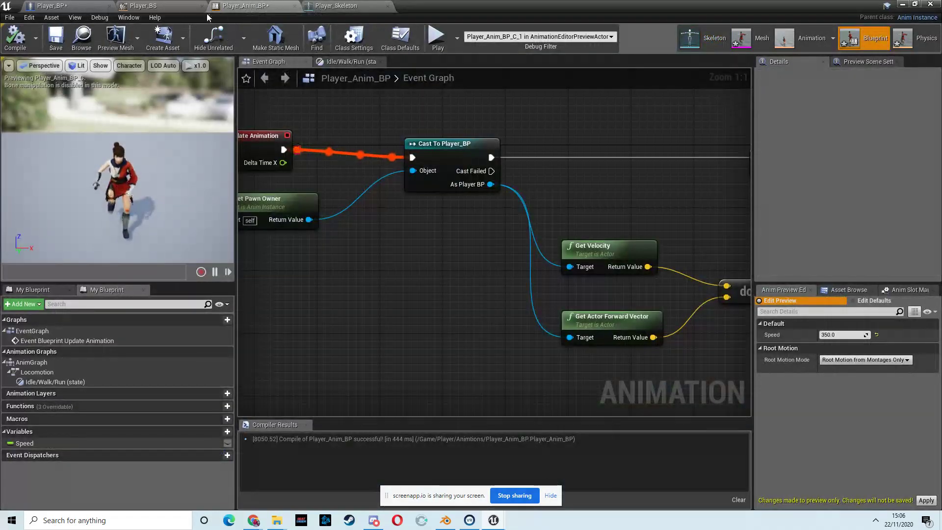
left_click(147, 6)
left_click(54, 6)
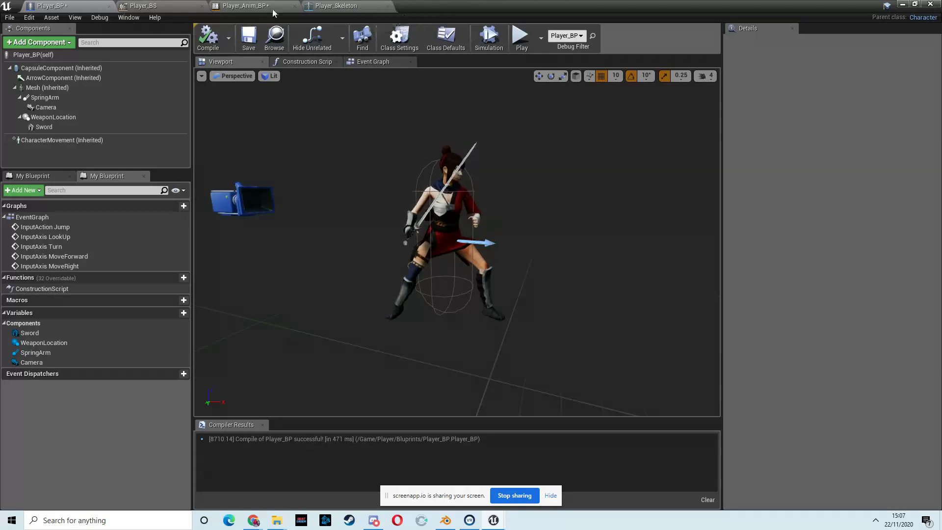
left_click(370, 63)
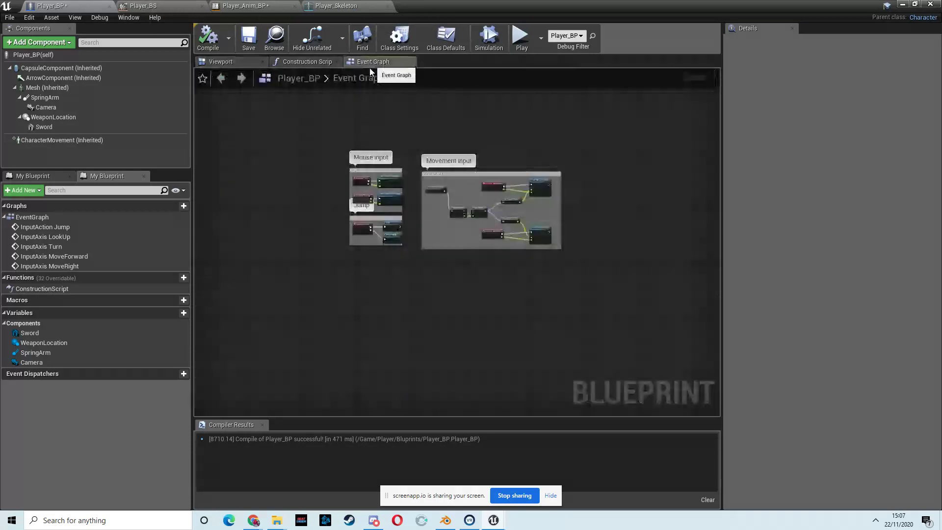
right_click_drag(527, 153, 529, 119)
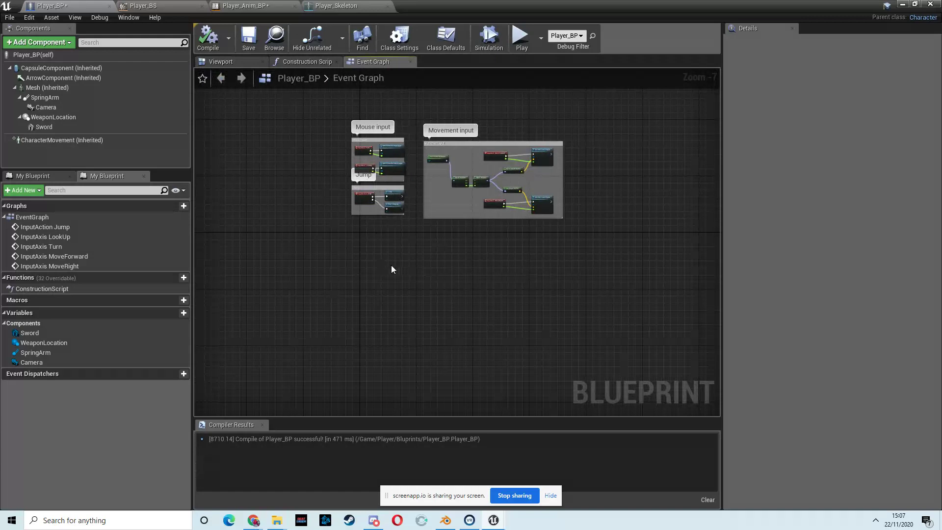
- Return to the level editor and open the Engine Input page of the project settings in a maximized window
left_click(903, 4)
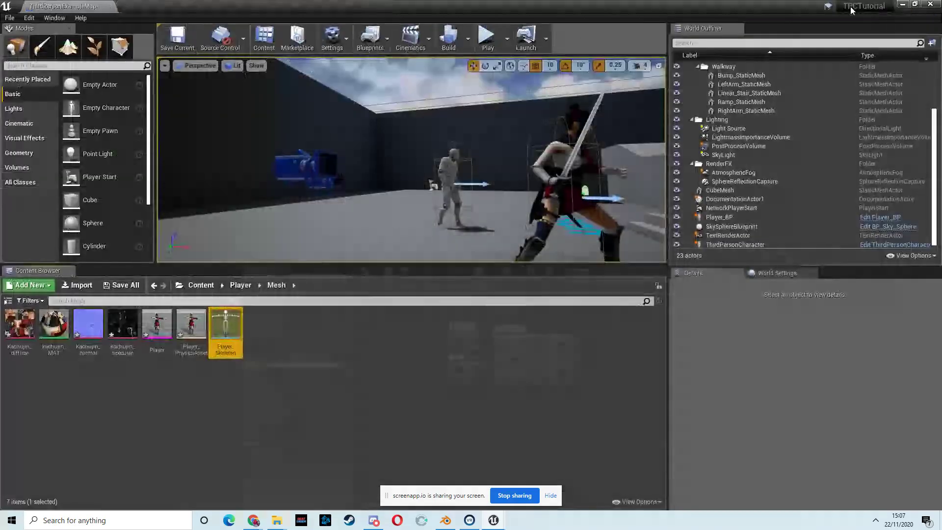
left_click(345, 44)
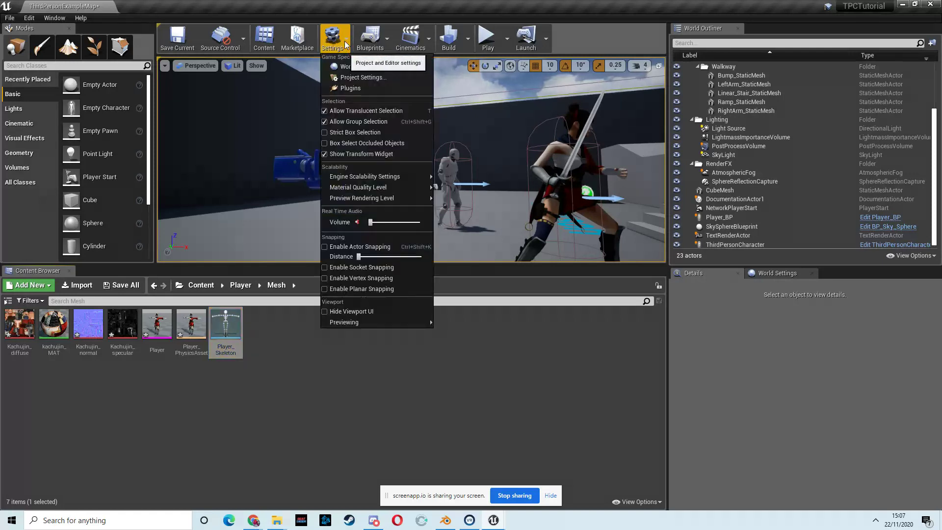
left_click(364, 77)
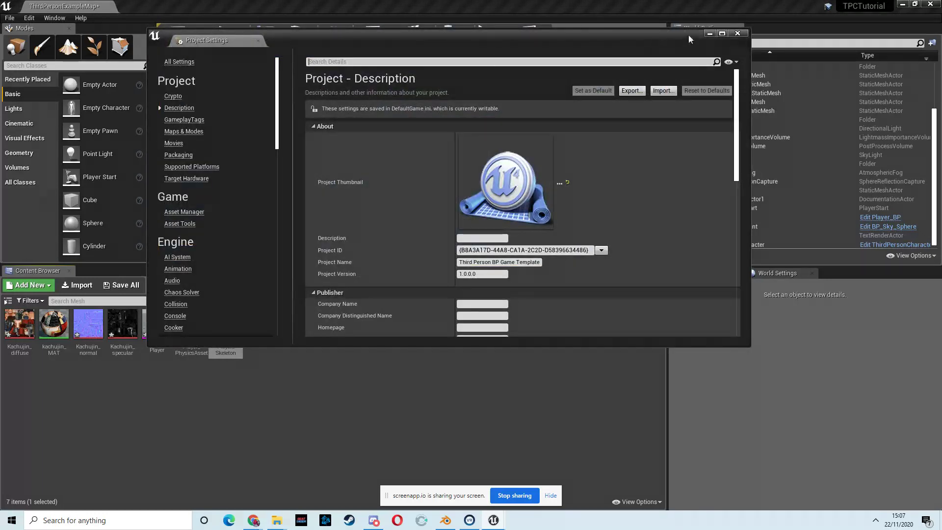
left_click(724, 33)
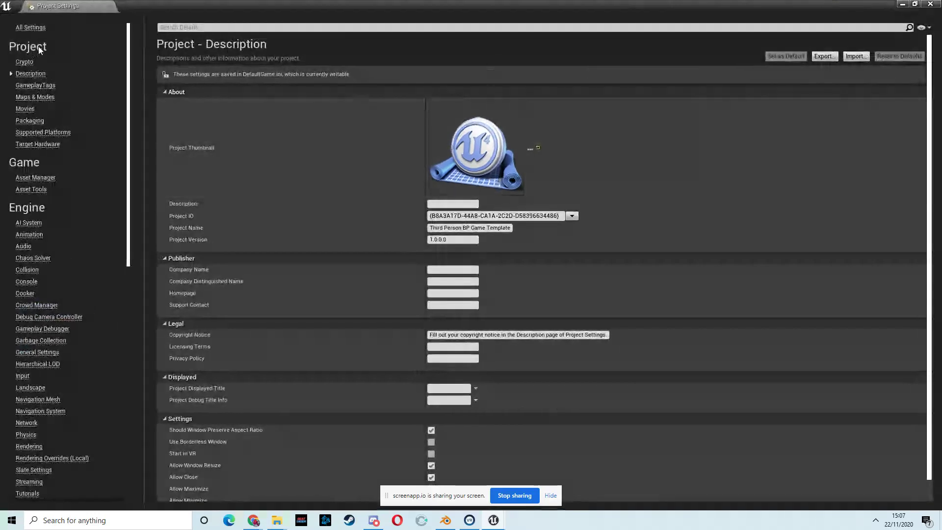
scroll(131, 45, "down", 2)
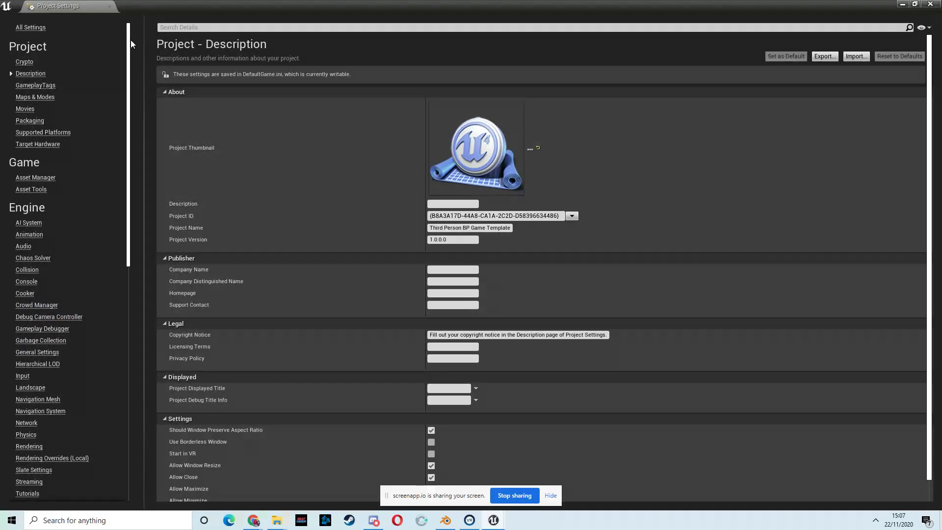
left_click_drag(130, 44, 130, 180)
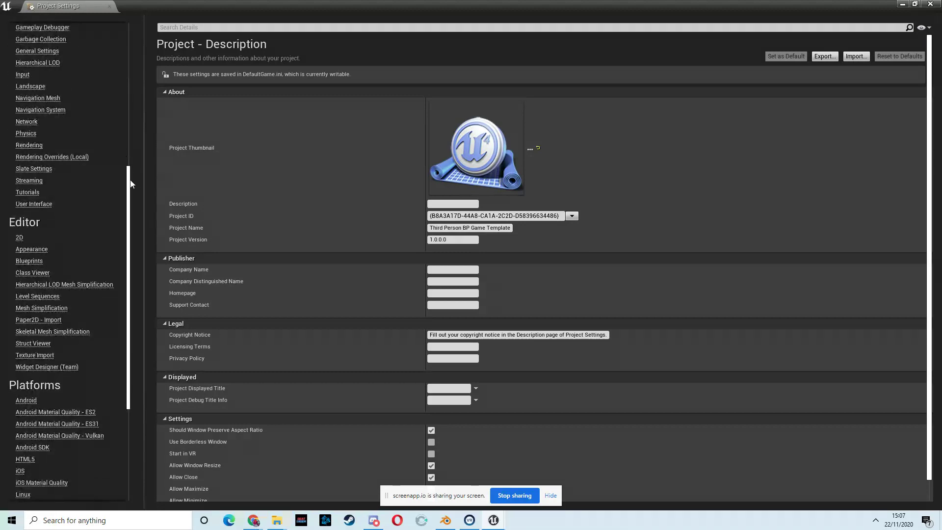
left_click(22, 76)
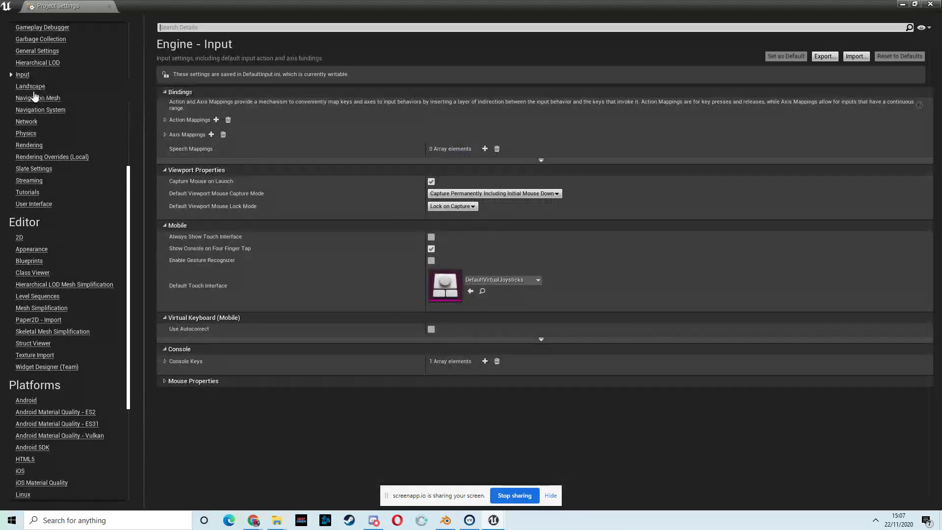
- Add a new action mapping to the input bindings and name it Attack
left_click(165, 119)
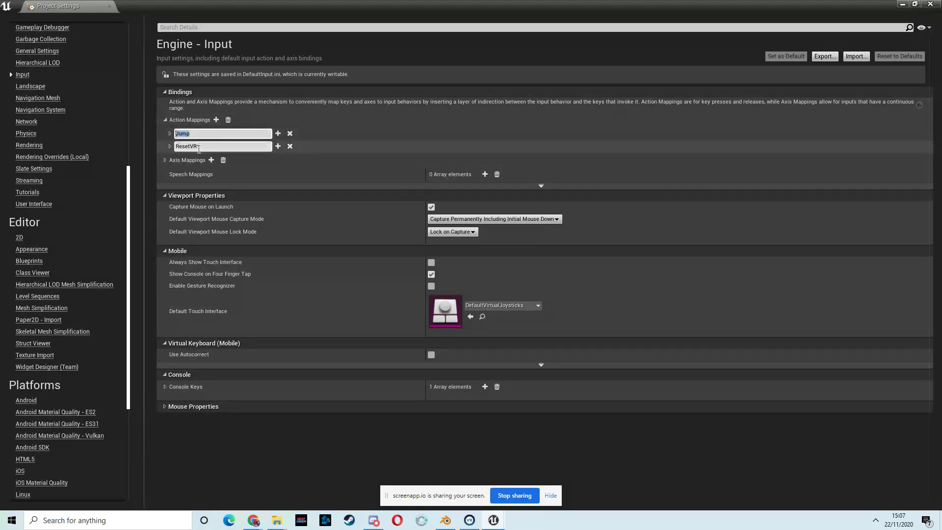
left_click(216, 120)
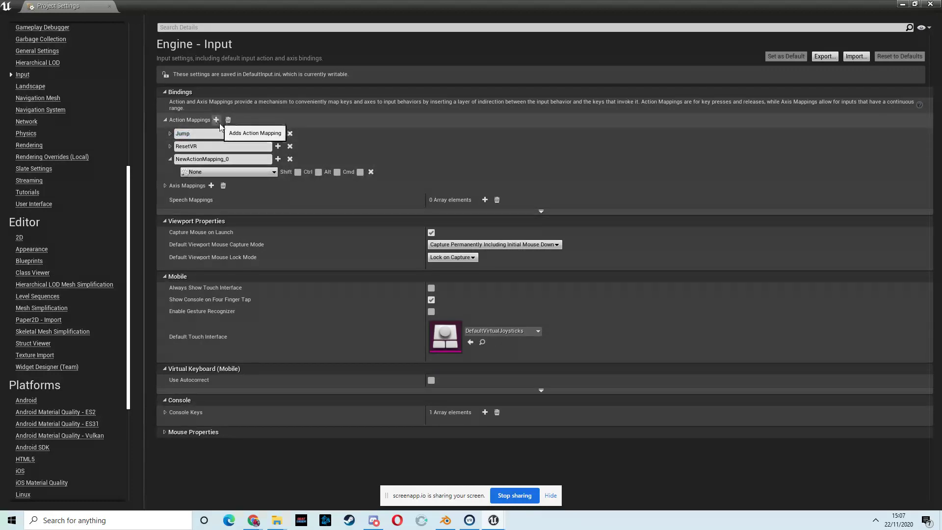
left_click(242, 159)
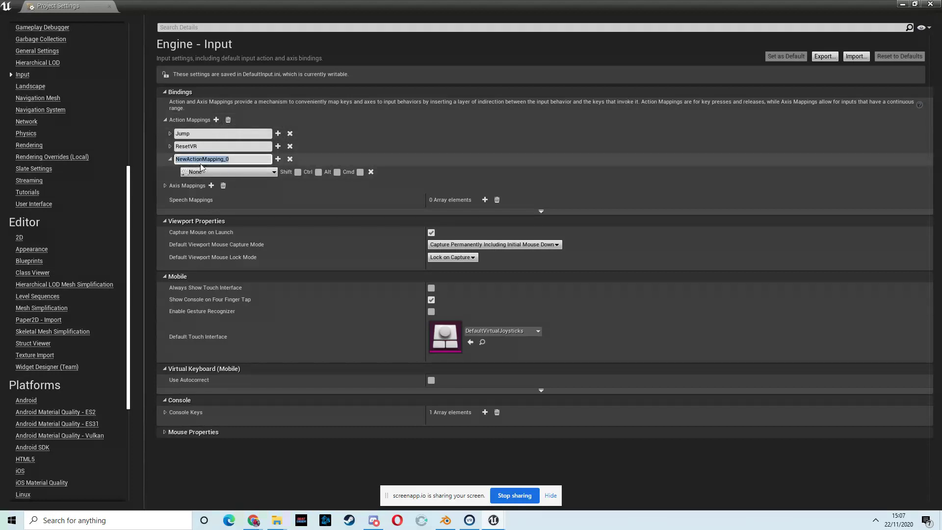
type("Attack")
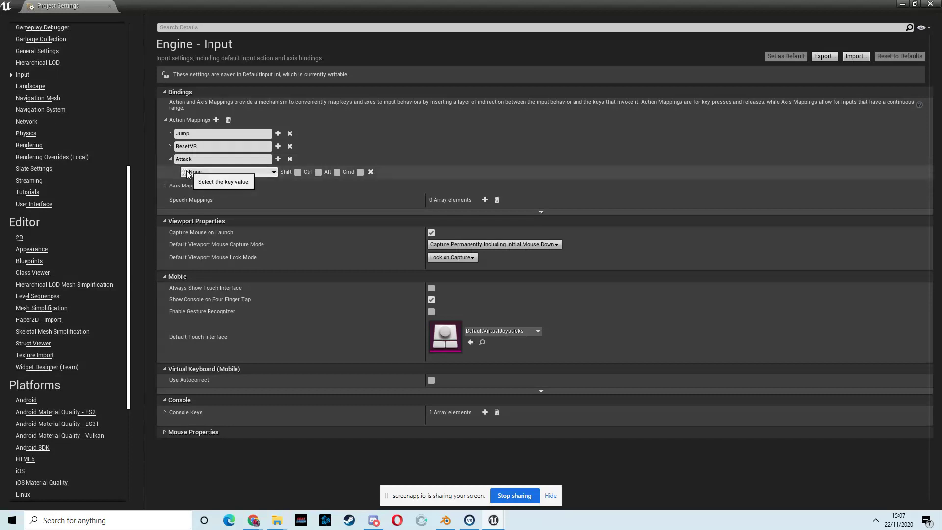
- Bind the Attack action mapping to Left Mouse Button and close the project settings
left_click(273, 173)
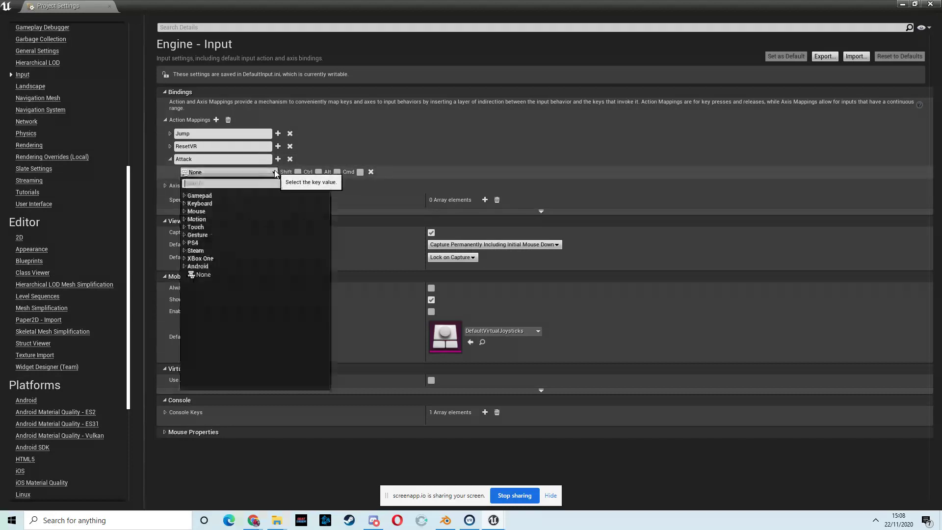
left_click(185, 204)
left_click(184, 204)
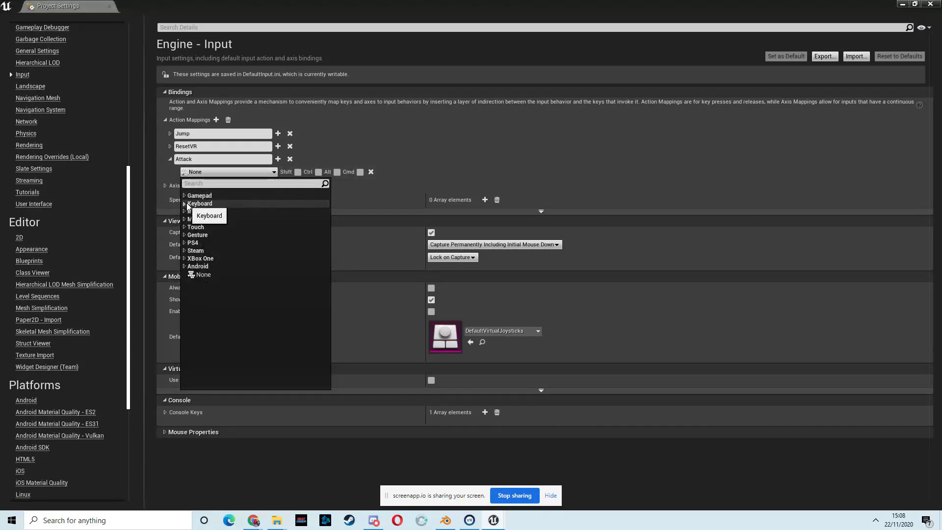
left_click(186, 211)
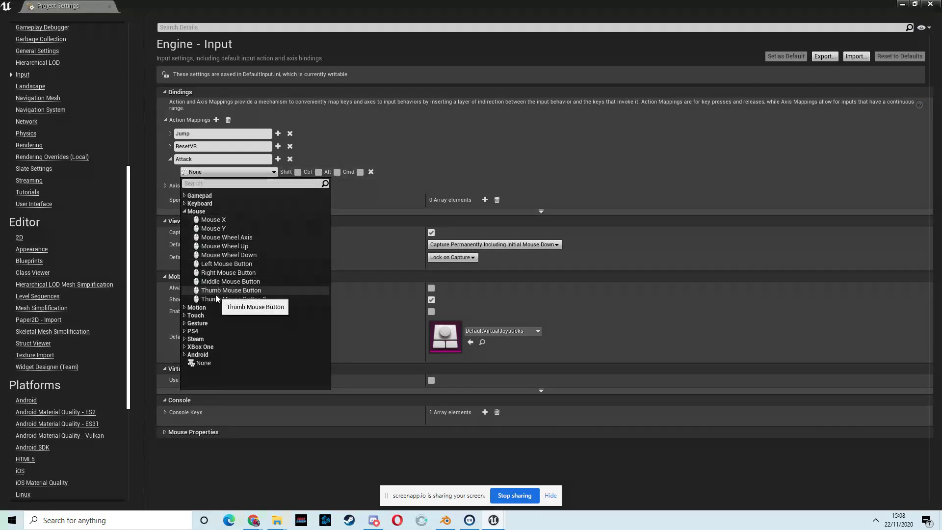
left_click(232, 264)
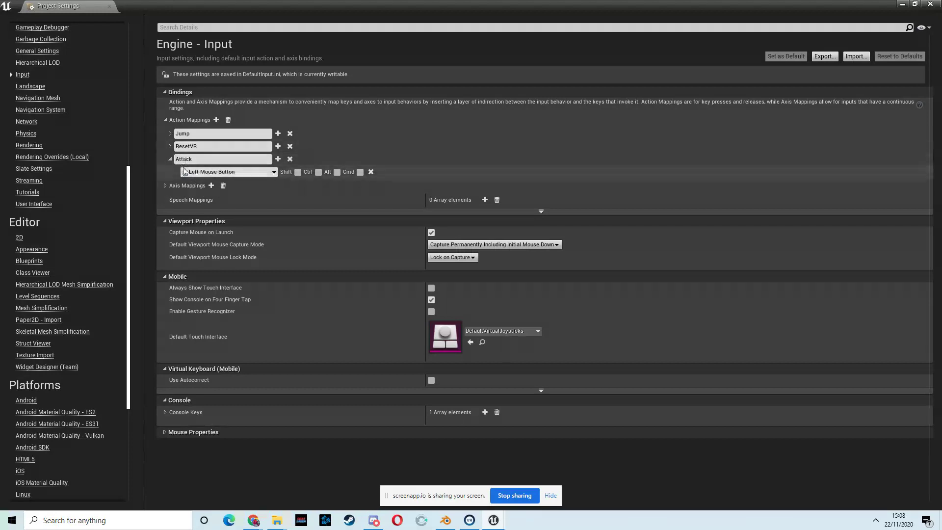
left_click(932, 5)
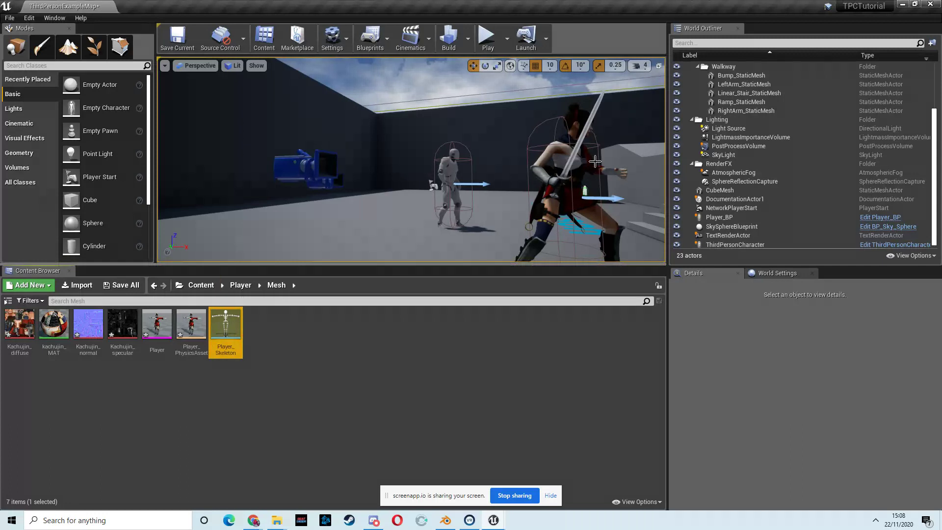
- Reopen Player_BP from the level and place an Attack input action event in empty space below the existing event graph nodes
left_click(578, 160)
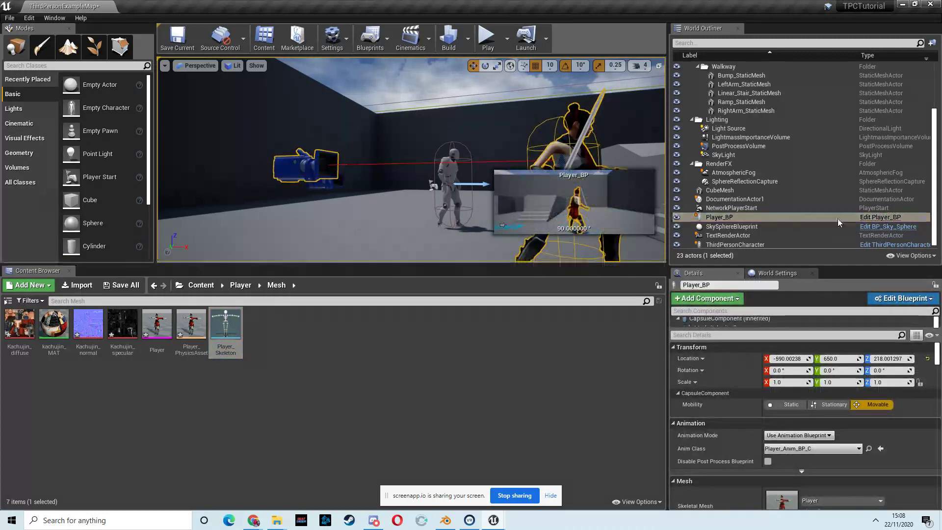
left_click(880, 217)
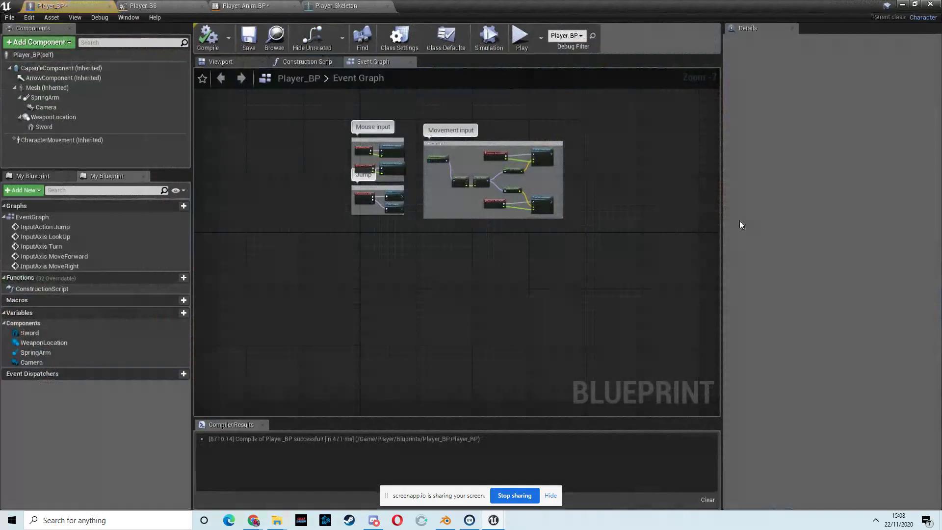
right_click(391, 260)
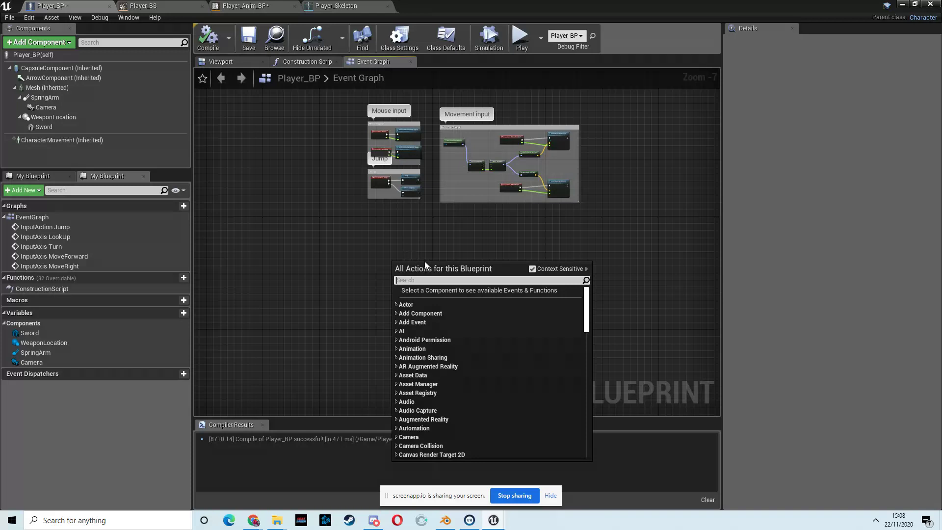
type("attack")
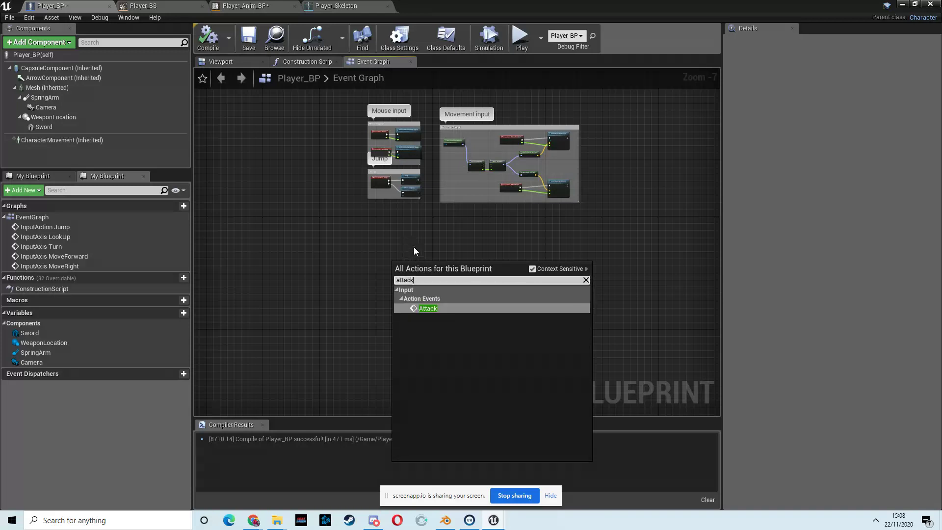
left_click(427, 308)
key("Home")
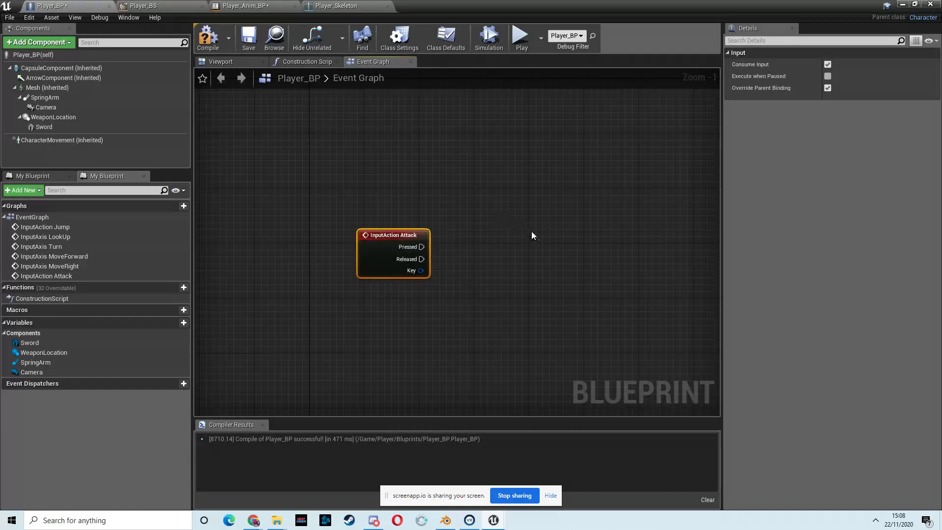
left_click_drag(364, 239, 350, 218)
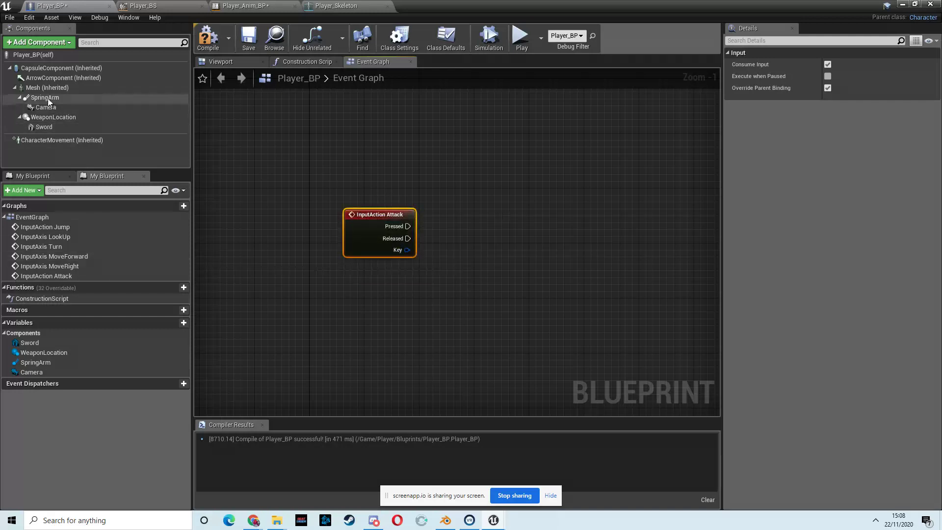
- Add a Mesh reference feeding a Play Animation node, and connect the Attack event's Pressed output to that node's execution input
left_click_drag(47, 87, 525, 216)
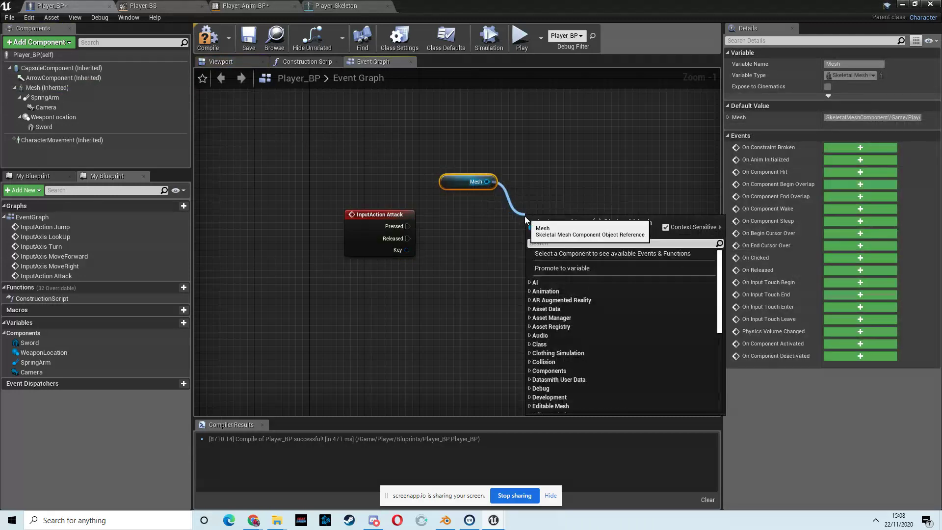
type("play")
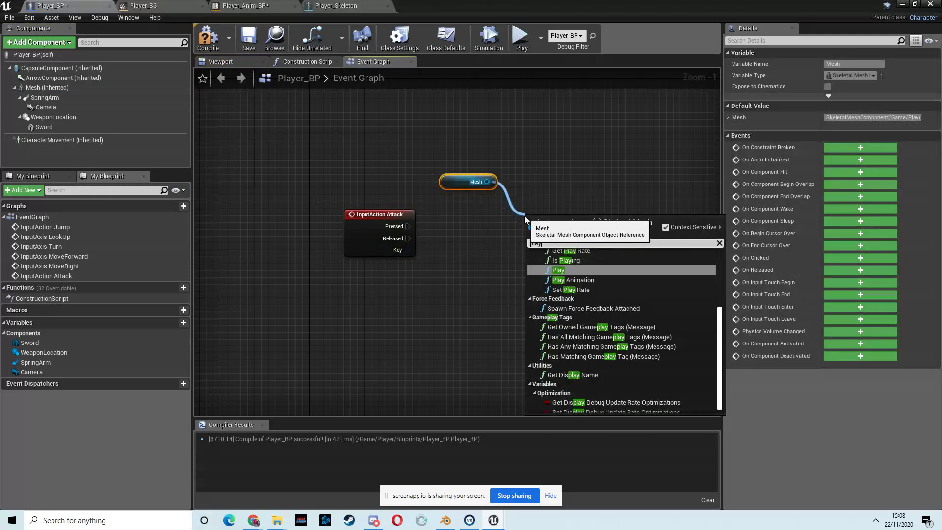
type(" an")
left_click(588, 328)
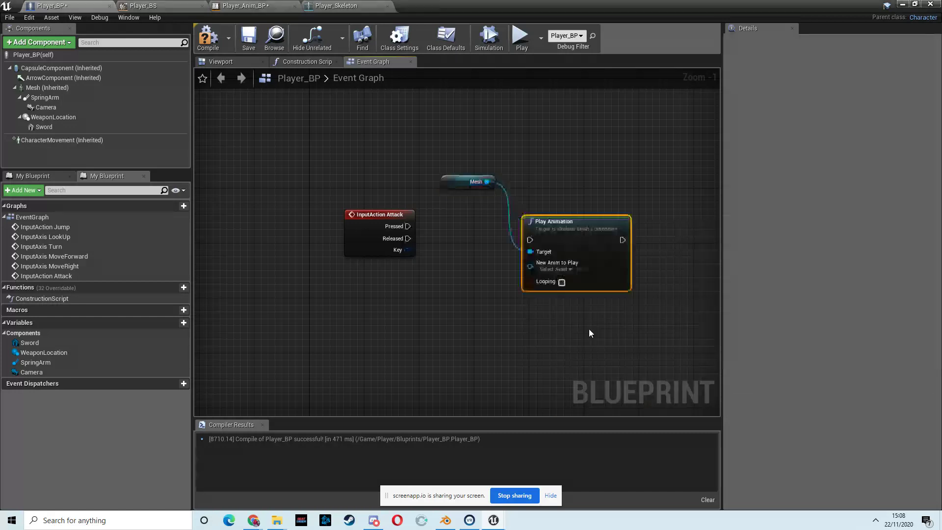
left_click_drag(409, 227, 410, 230)
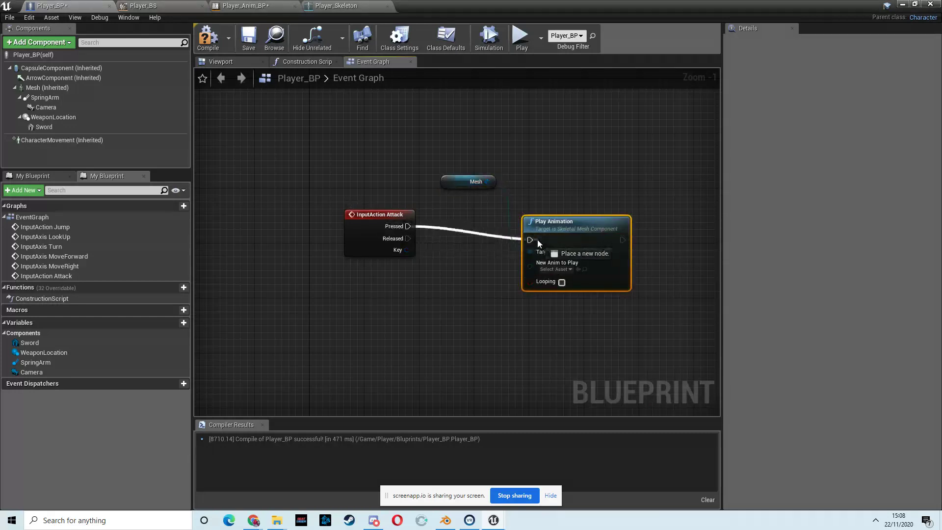
left_click_drag(559, 229, 559, 214)
- Set the Play Animation node's New Anim to Play to Sword_And_Shield_Slash__5_ and compile Player_BP
left_click(555, 255)
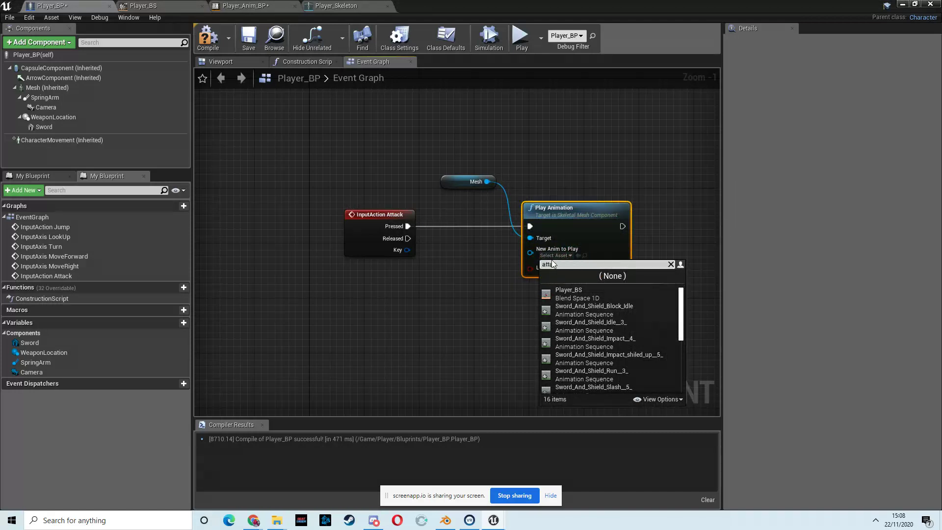
type("attack")
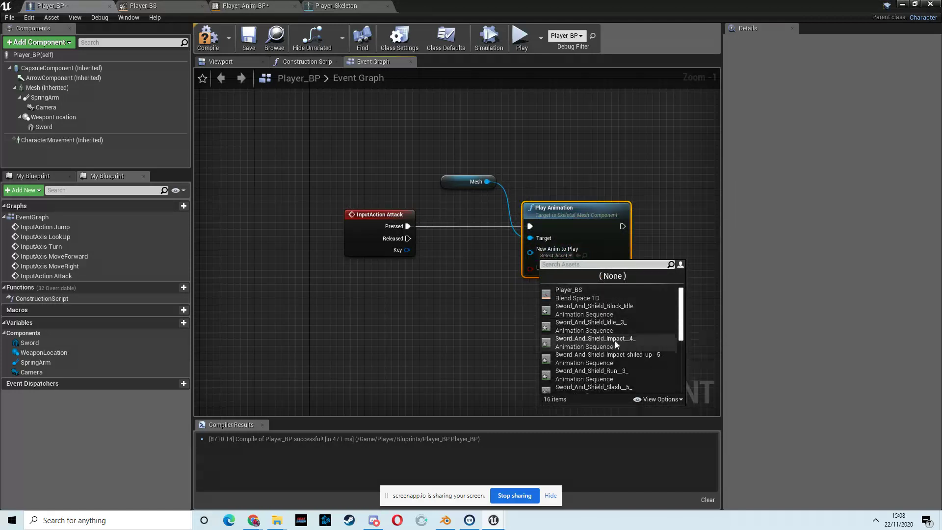
mouse_move(681, 317)
left_mouse_down()
mouse_move(685, 374)
mouse_move(677, 333)
left_mouse_up()
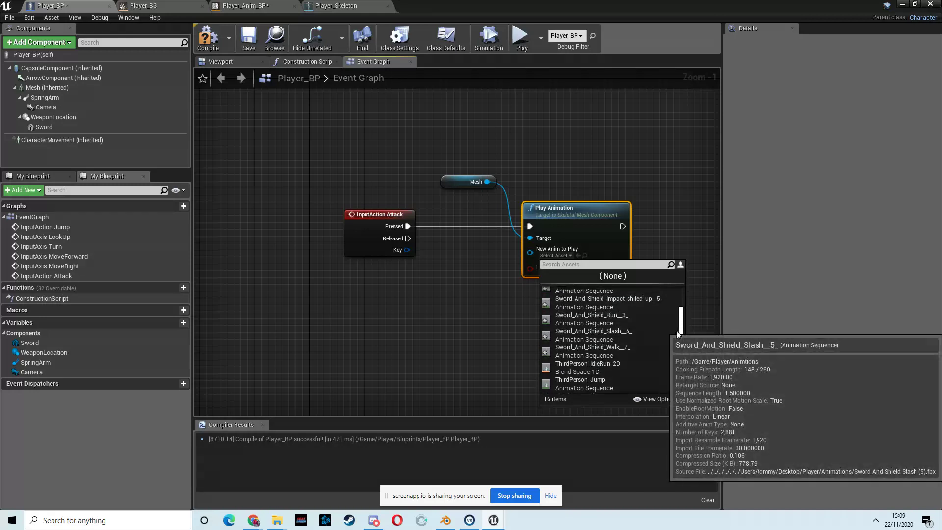
left_click(593, 334)
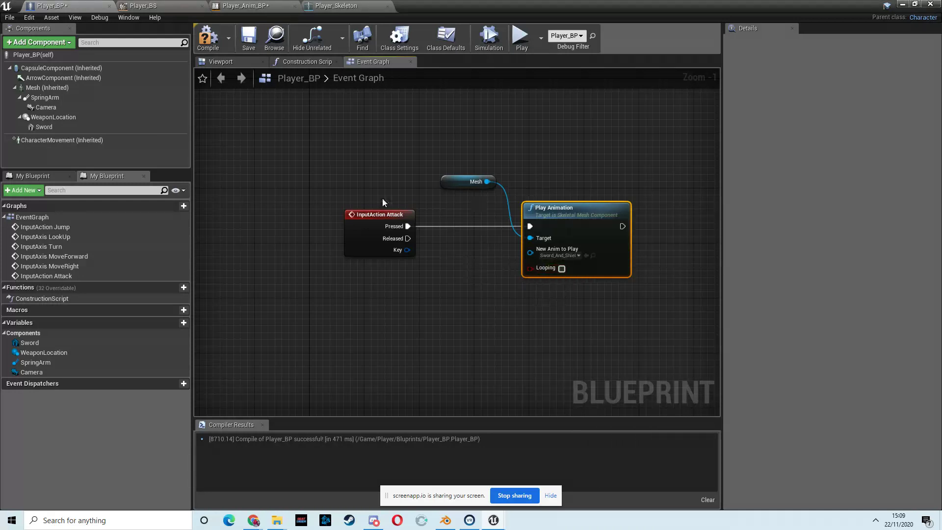
left_click(208, 39)
- Play the level in the editor and move the character in all directions while slashing to test the attack in motion
left_click(899, 6)
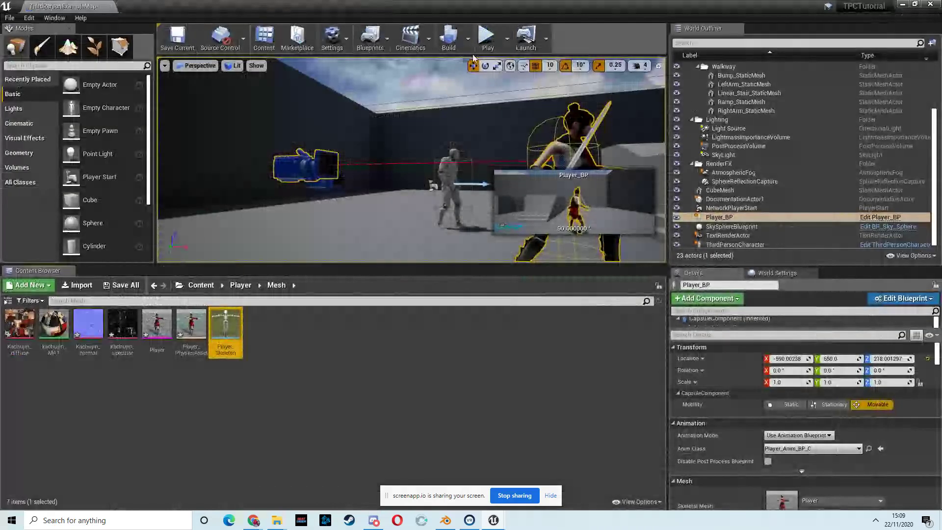
left_click(488, 36)
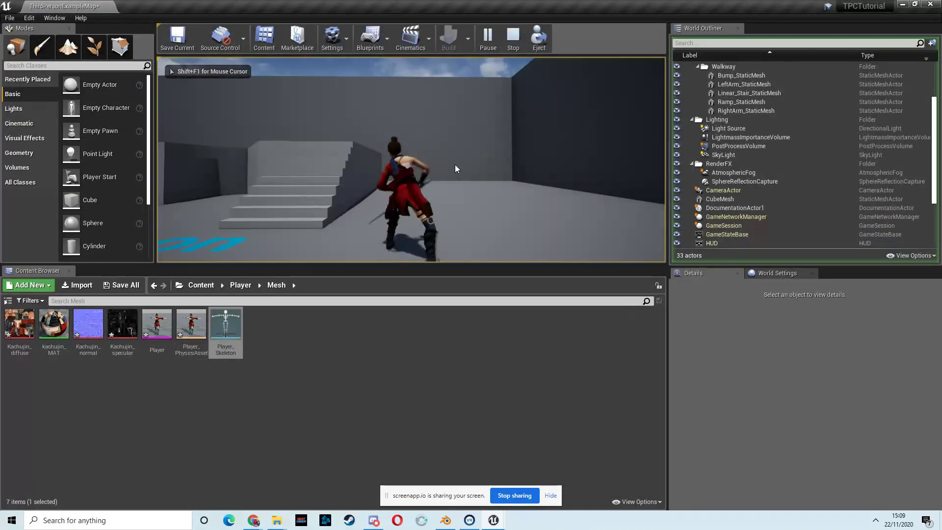
key("s")
key("a")
key("d")
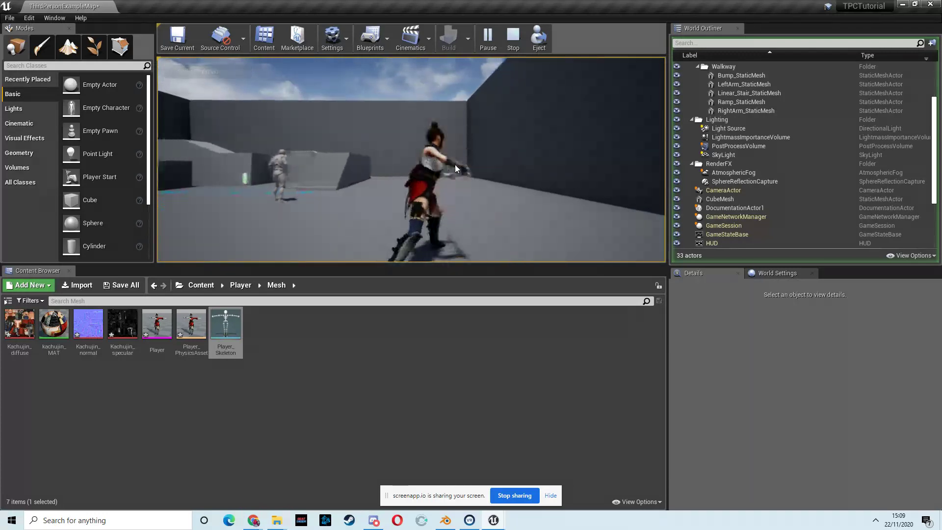
key("w")
key("d")
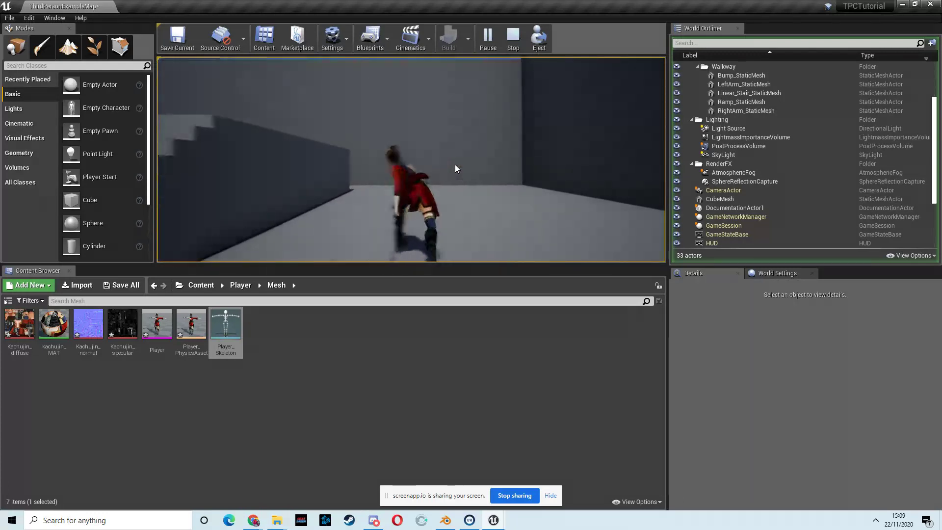
key("s")
key("d")
key("a")
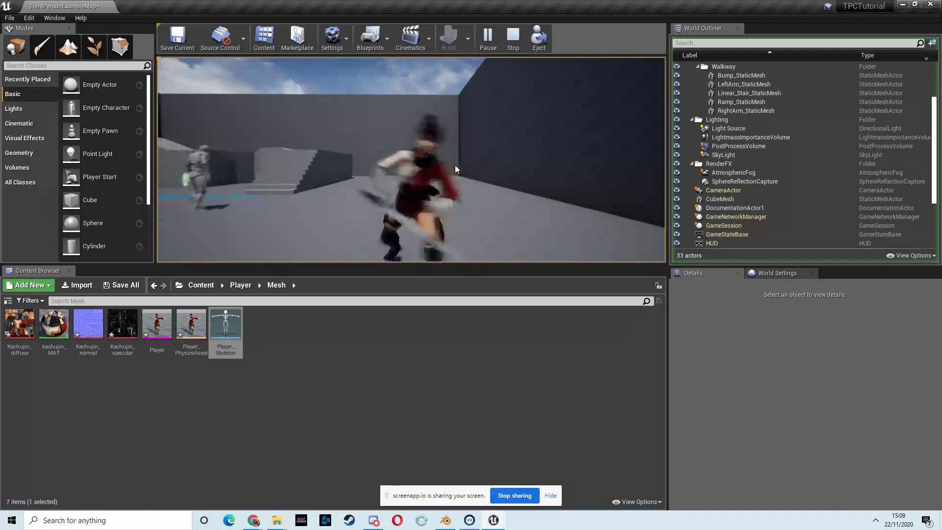
key("w")
key("s")
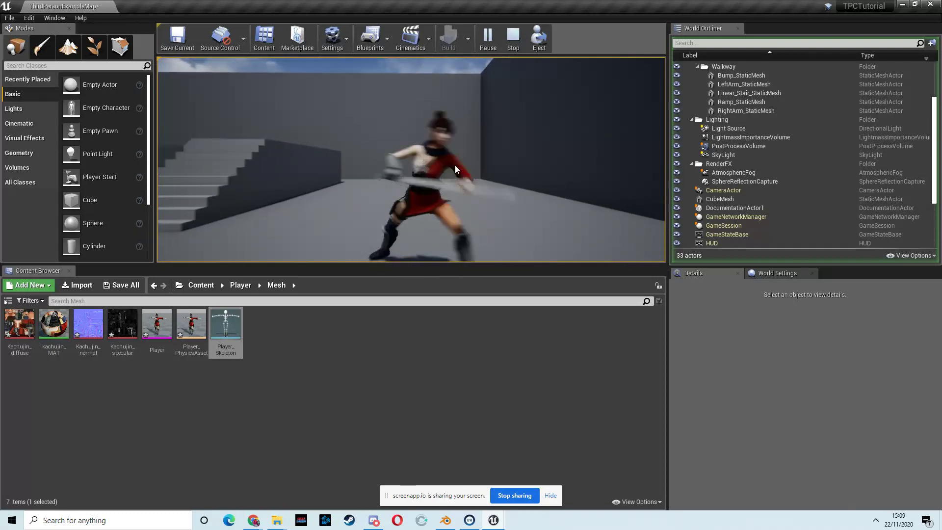
key("w")
- Trigger the slash attack repeatedly in quick succession to check how it restarts, and stop the play session
left_click(455, 166)
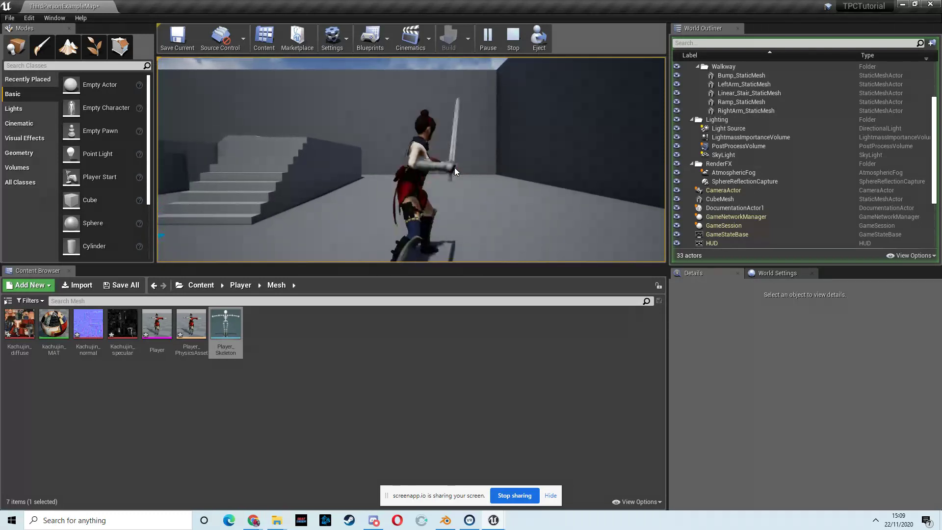
left_click(454, 168)
left_click(451, 170)
left_click(447, 169)
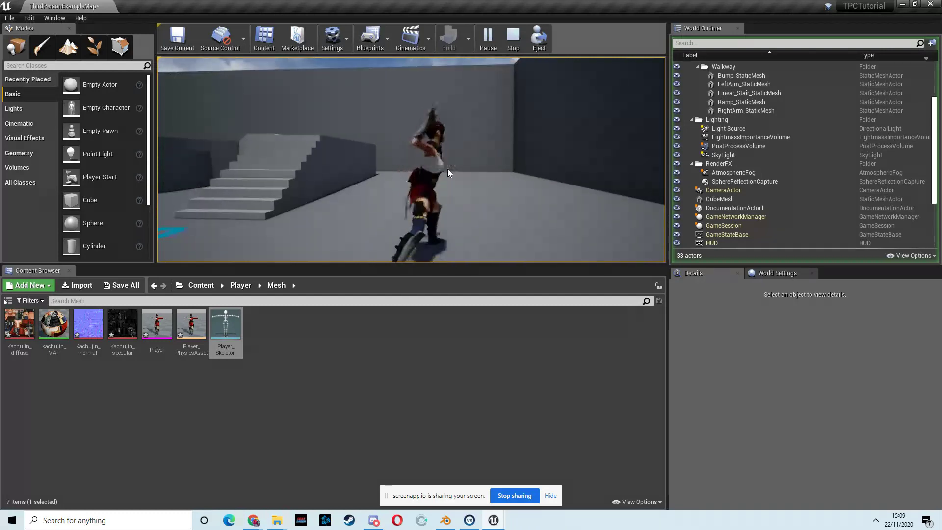
left_click(448, 169)
left_click(448, 170)
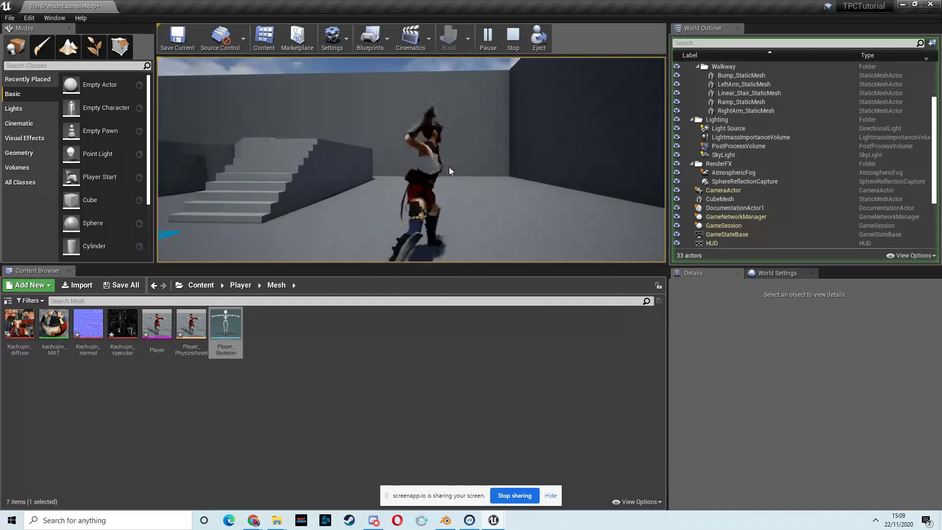
left_click(449, 166)
left_click(448, 163)
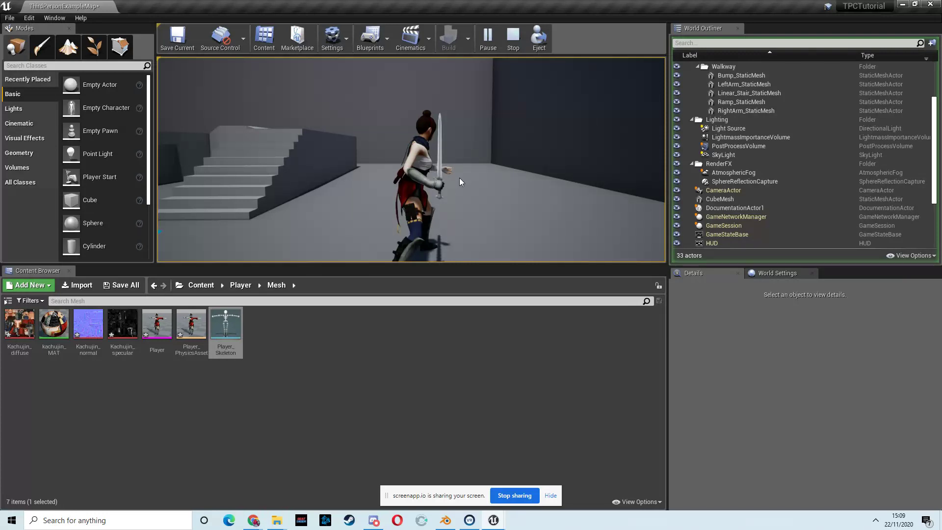
left_click(455, 177)
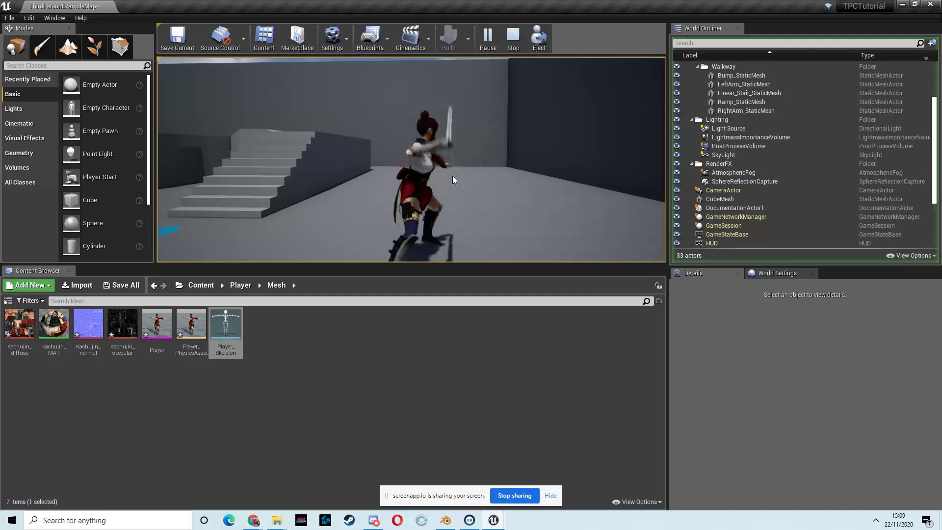
key("Escape")
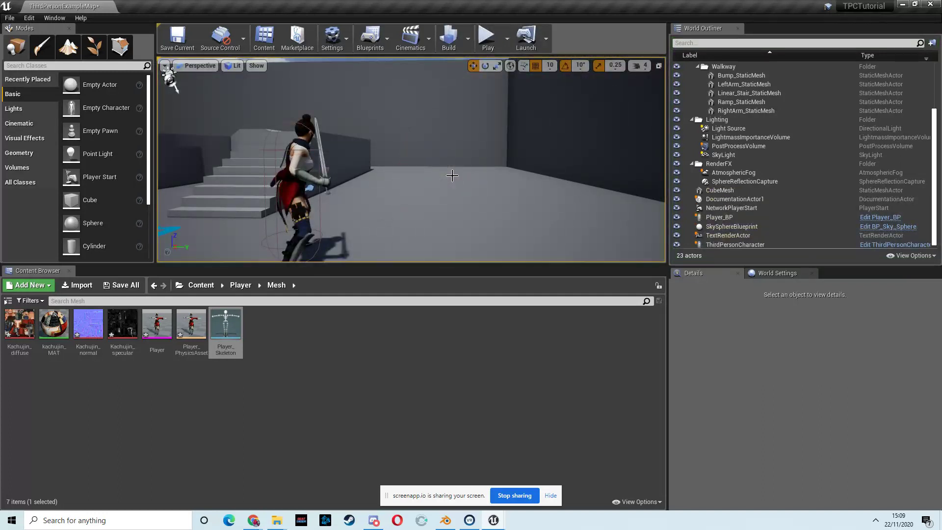
- Reopen Player_BP from the level and insert a Do Once node between the Attack event's Pressed output and Play Animation
left_click(299, 162)
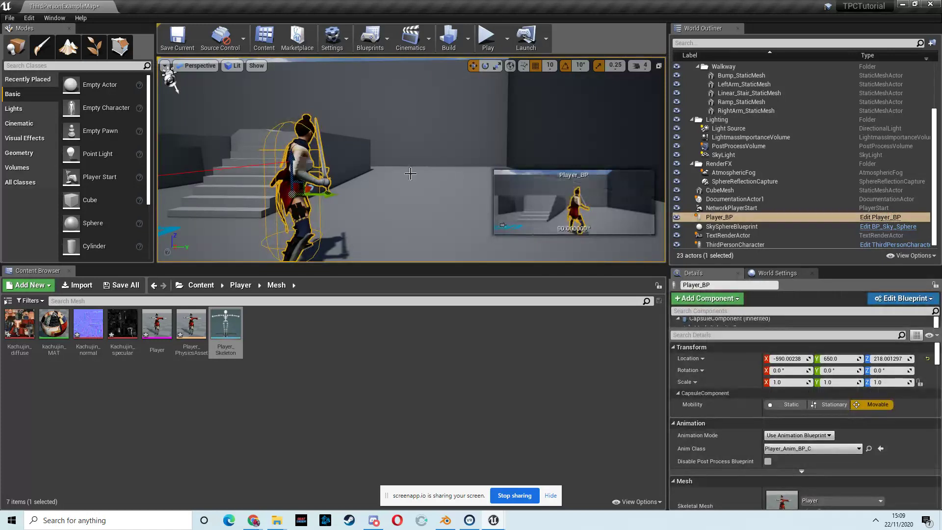
left_click(880, 216)
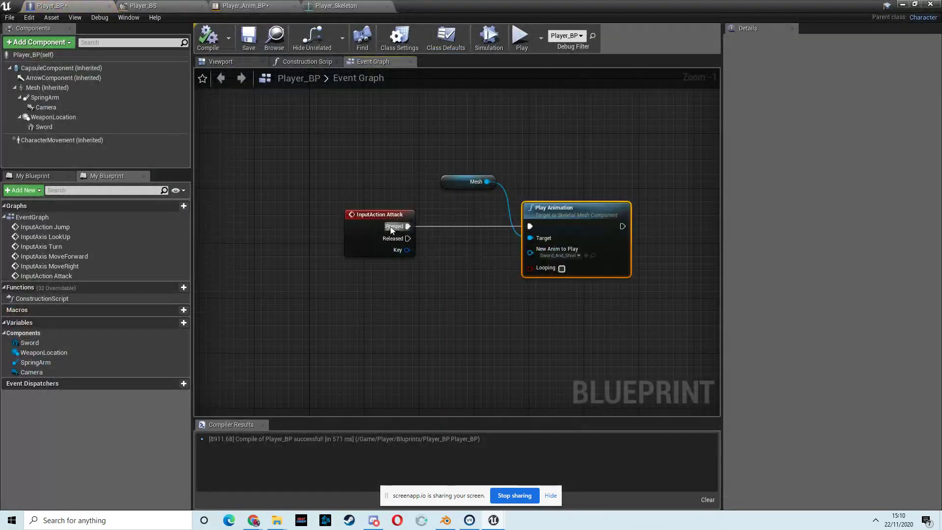
mouse_move(391, 230)
left_mouse_down()
mouse_move(329, 230)
mouse_move(393, 234)
left_mouse_up()
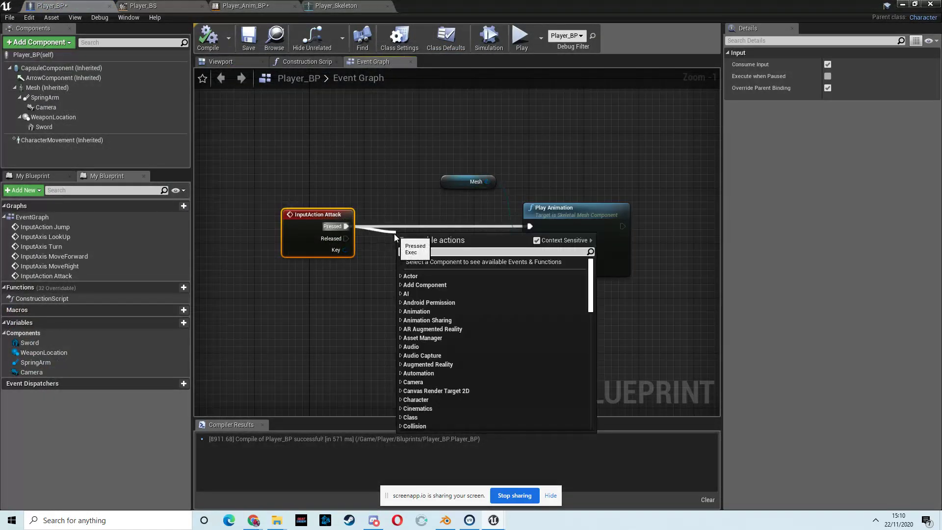
type("do once")
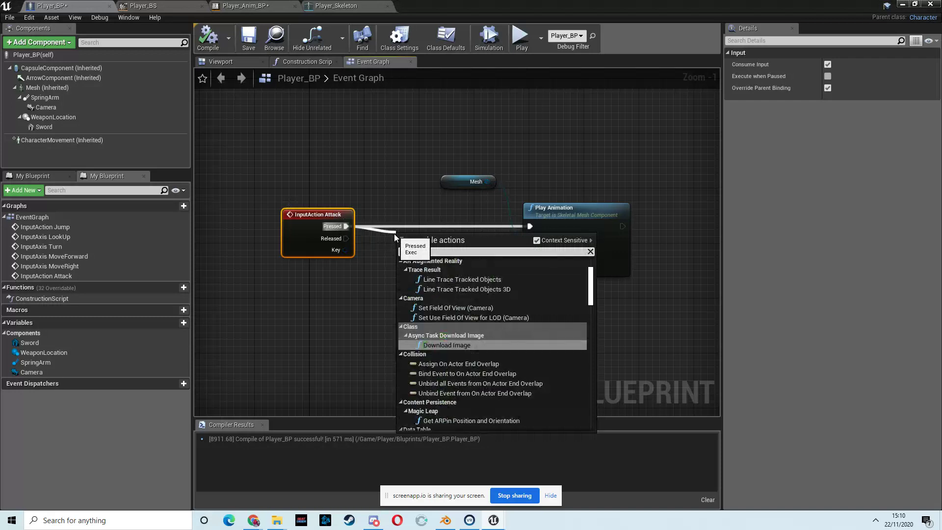
key("Return")
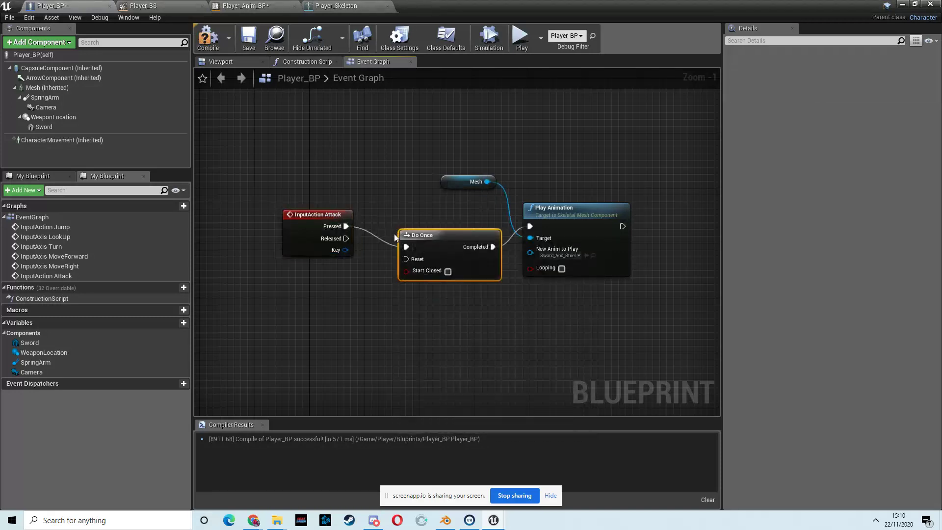
- Add a Delay node connected to the Play Animation node's execution output
right_click_drag(597, 182, 512, 180)
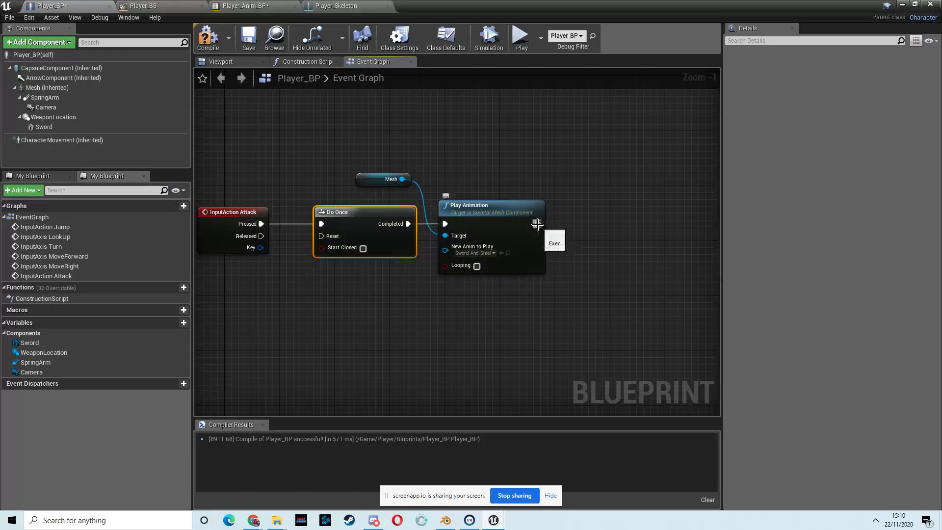
left_click_drag(537, 224, 568, 228)
type("delay")
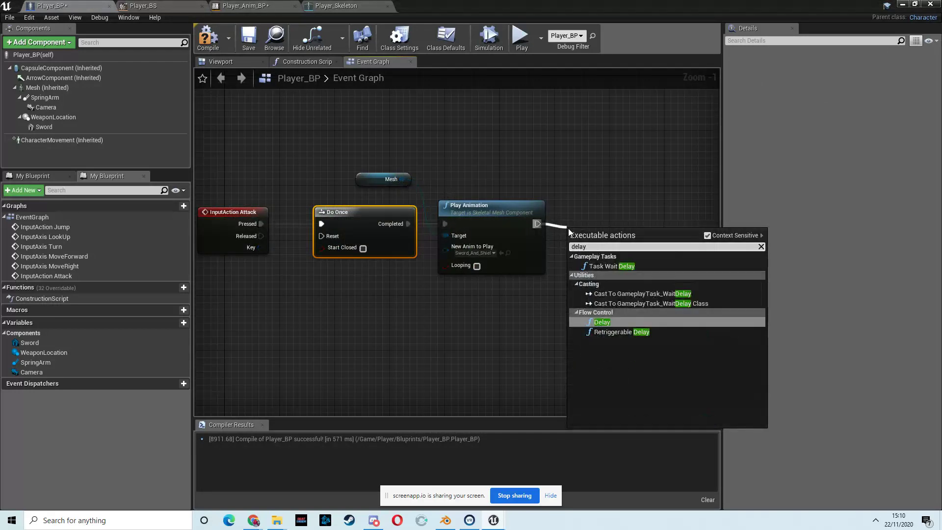
key("Return")
- Open the Sword_And_Shield_Slash__5_ animation from the Player/Animtions folder and scrub its timeline to the end to check its length in seconds
left_click(901, 6)
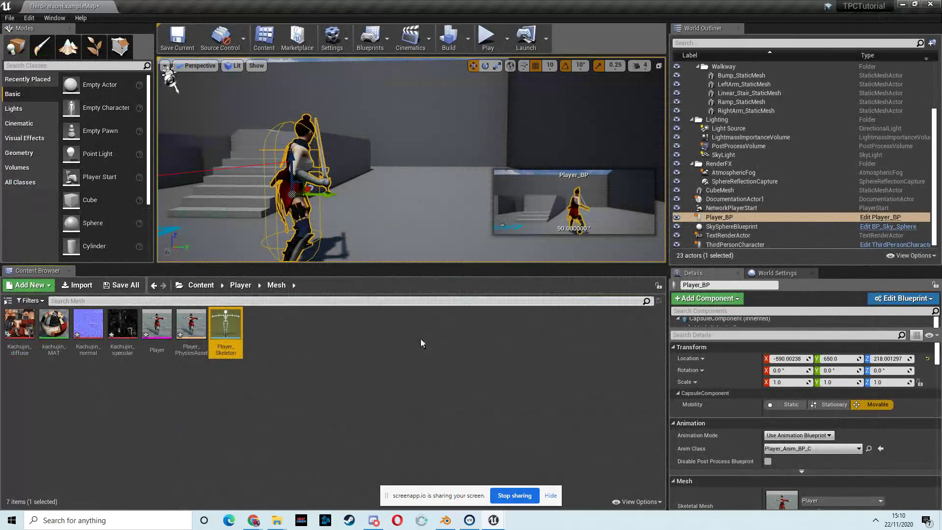
left_click(241, 285)
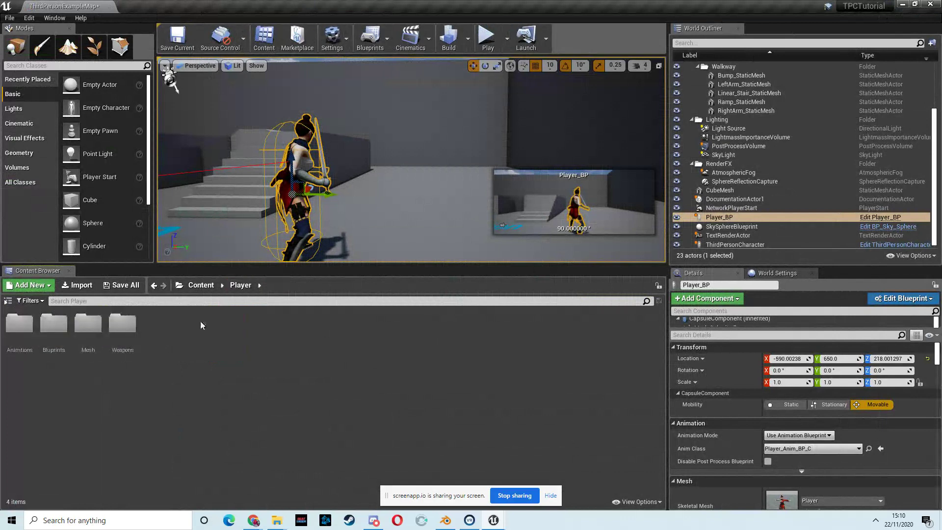
double_click(19, 322)
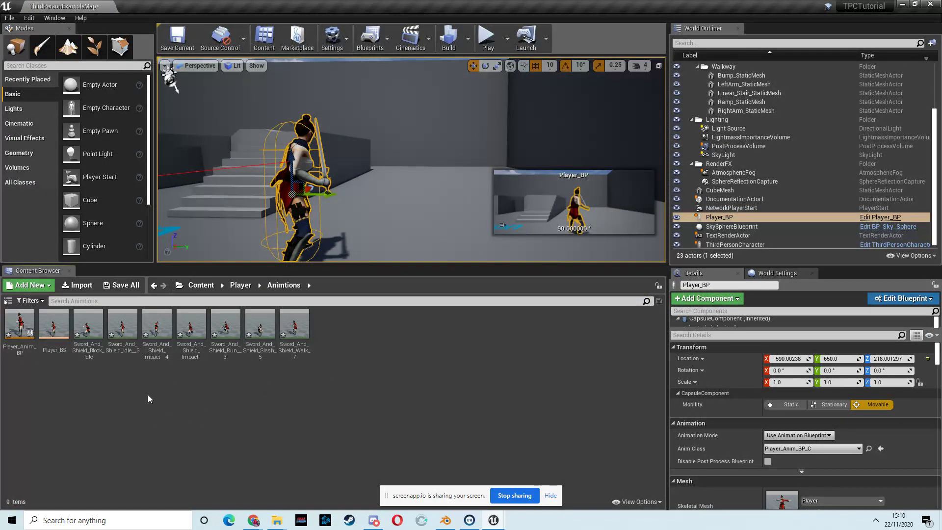
double_click(265, 328)
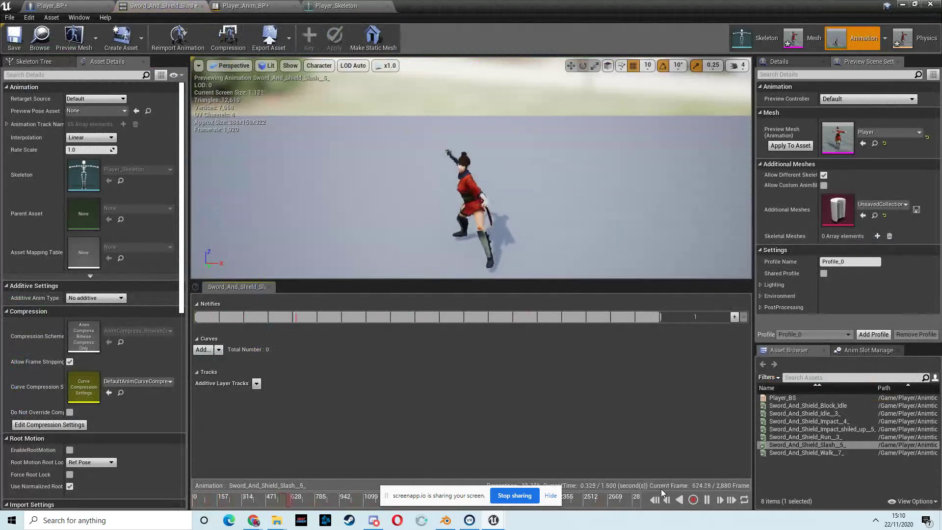
left_click(903, 4)
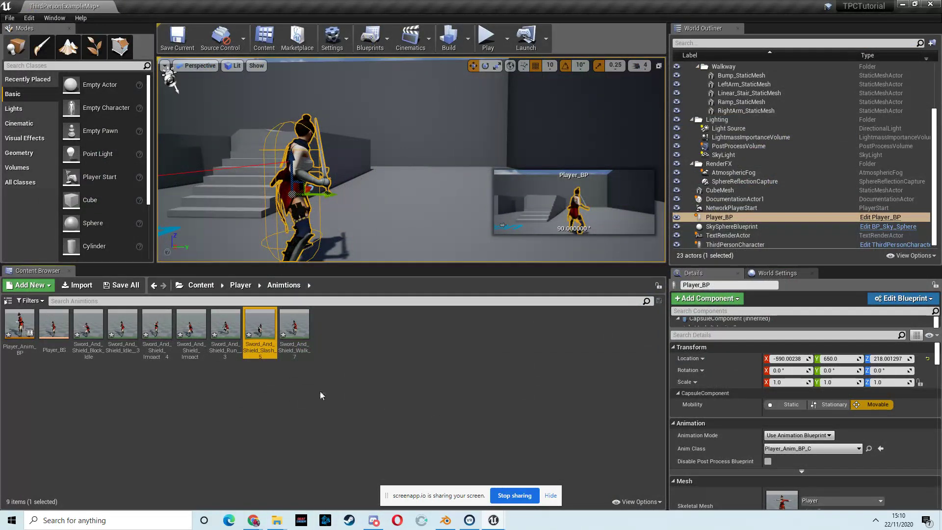
double_click(258, 328)
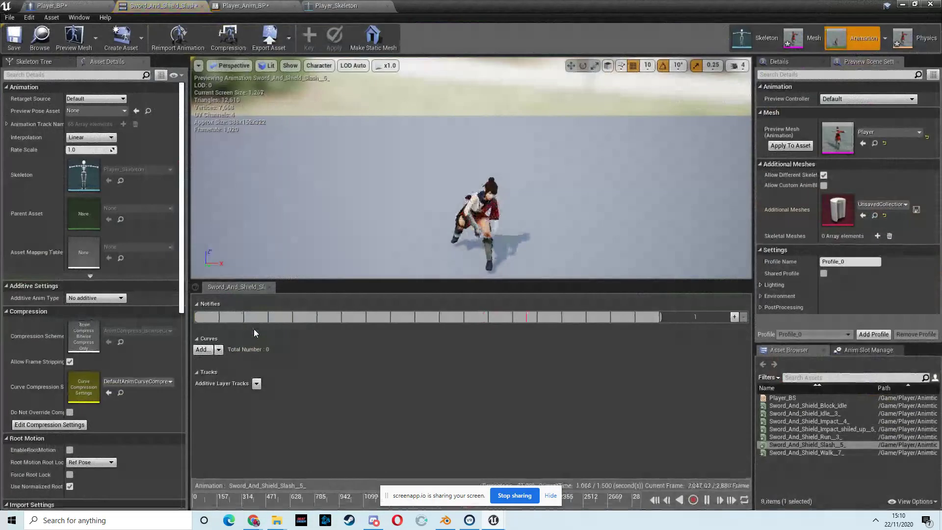
left_click(550, 497)
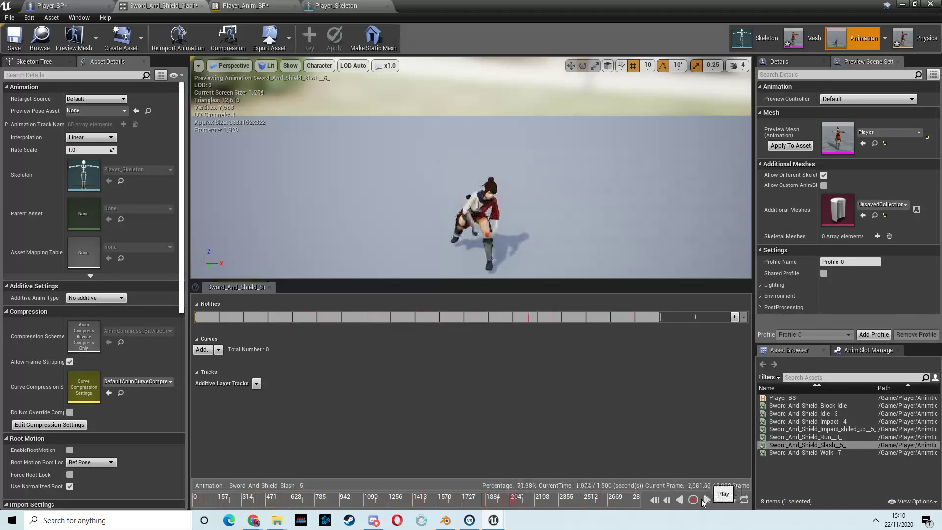
left_click_drag(510, 504, 605, 487)
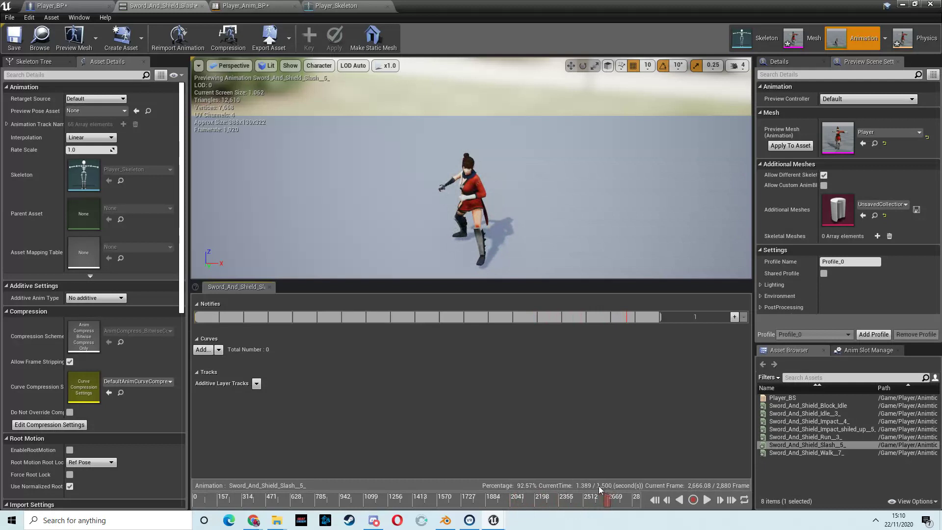
left_click_drag(607, 501, 632, 507)
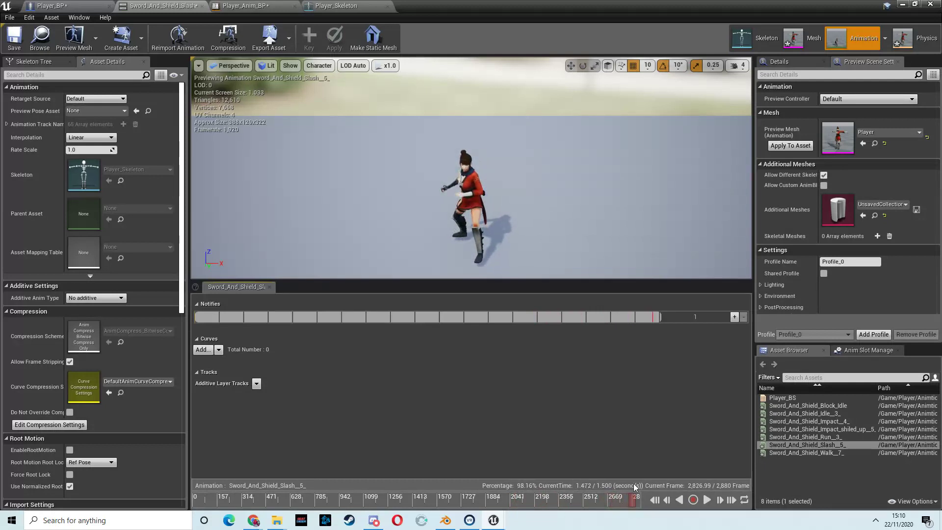
- Set the Delay node's Duration to 1.5 in Player_BP and connect its Completed output to the Do Once node's Reset input
left_click(89, 5)
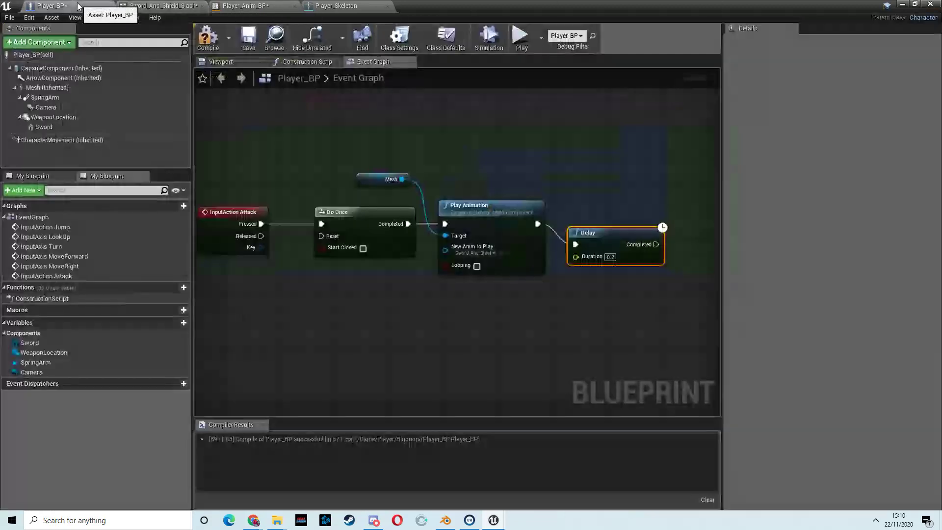
left_click(611, 257)
type("1")
key("Return")
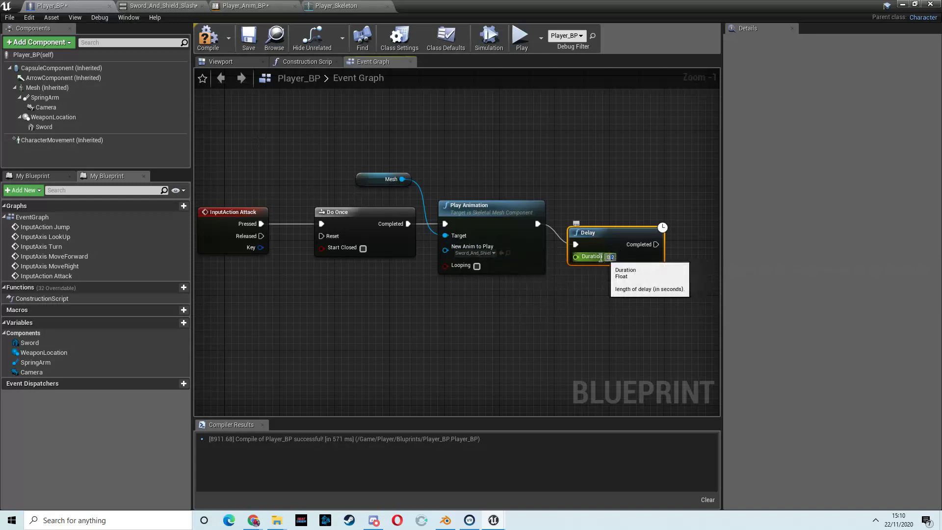
type(".5")
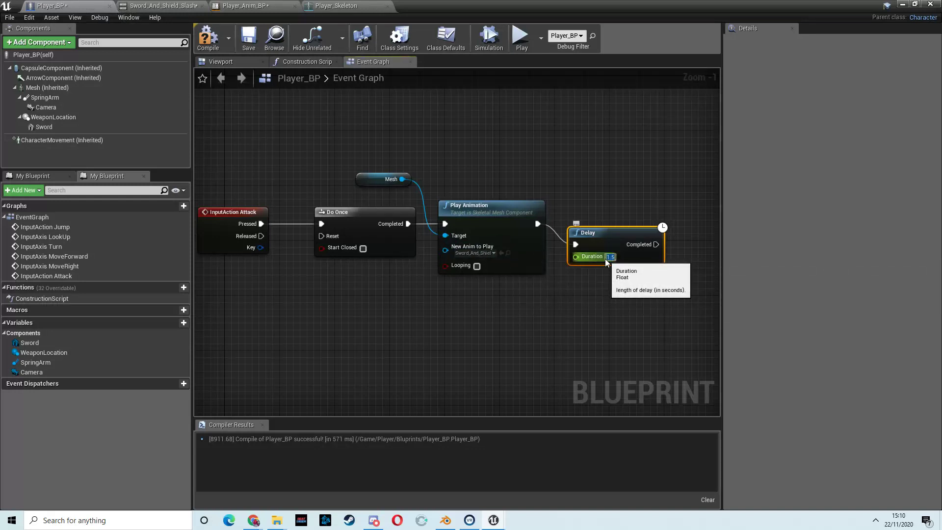
left_click_drag(656, 244, 322, 235)
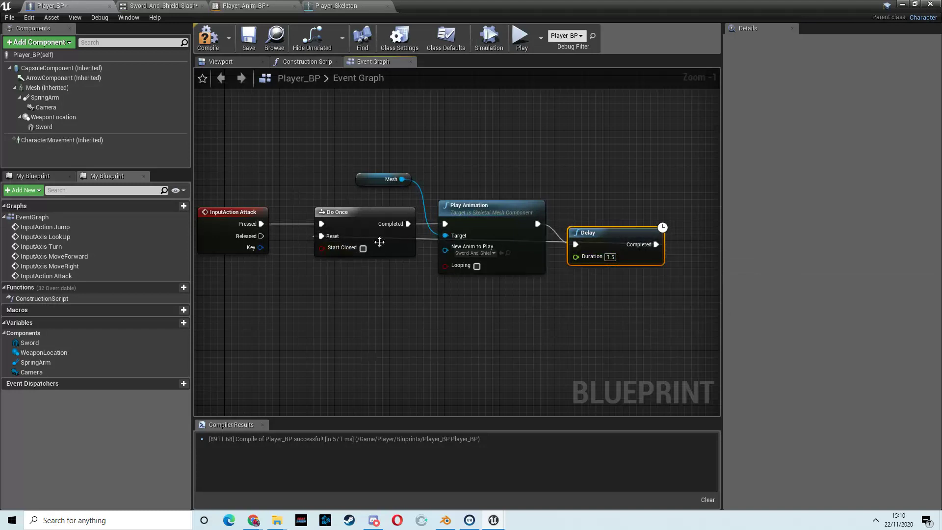
- Compile Player_BP and play the level, triggering the slash attack repeatedly while standing and moving forward, and end the session
left_click(211, 42)
left_click(903, 4)
left_click(487, 38)
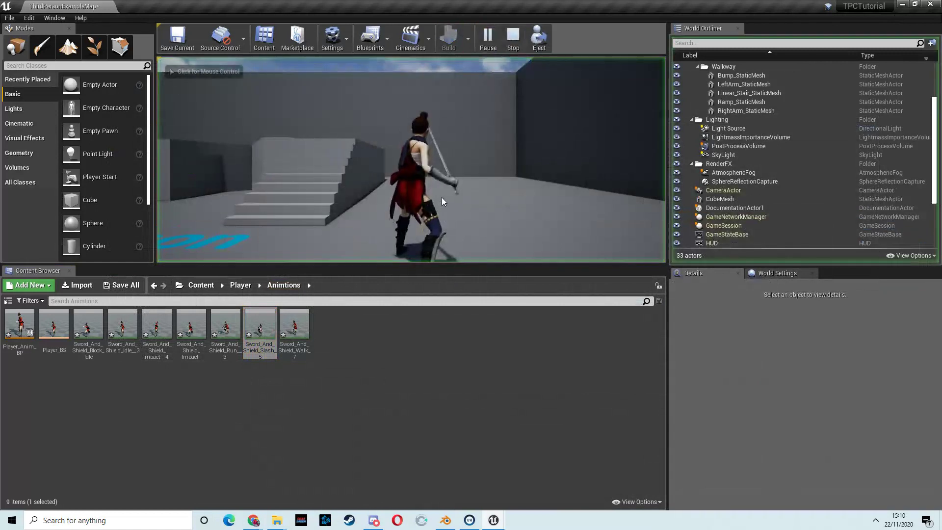
left_click(448, 208)
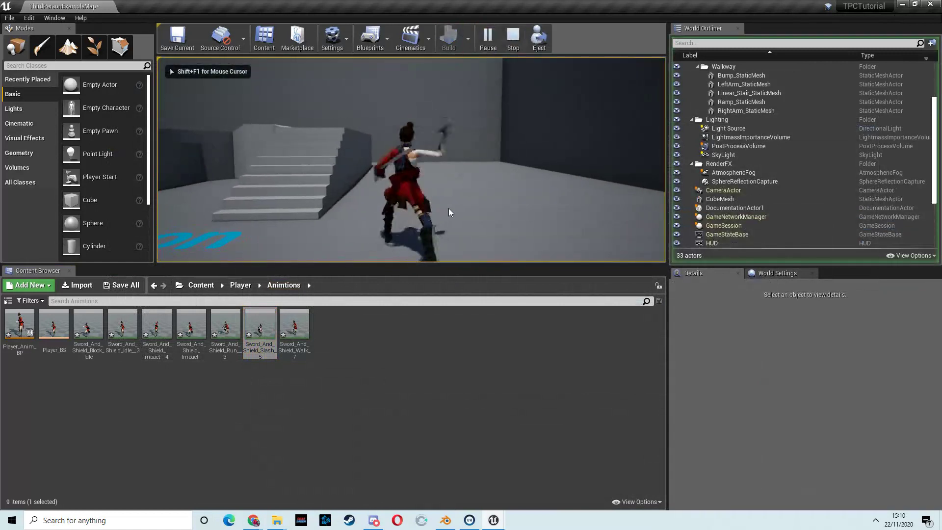
left_click(488, 208)
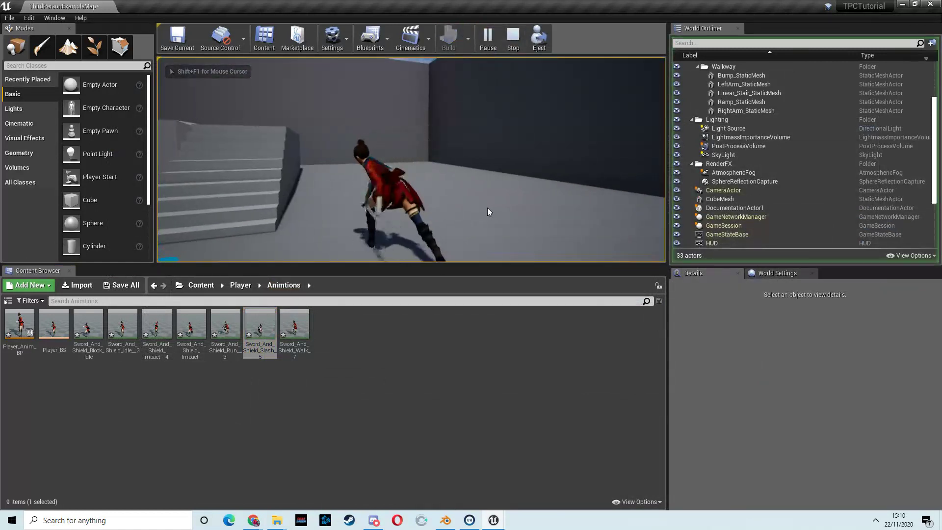
left_click(494, 208)
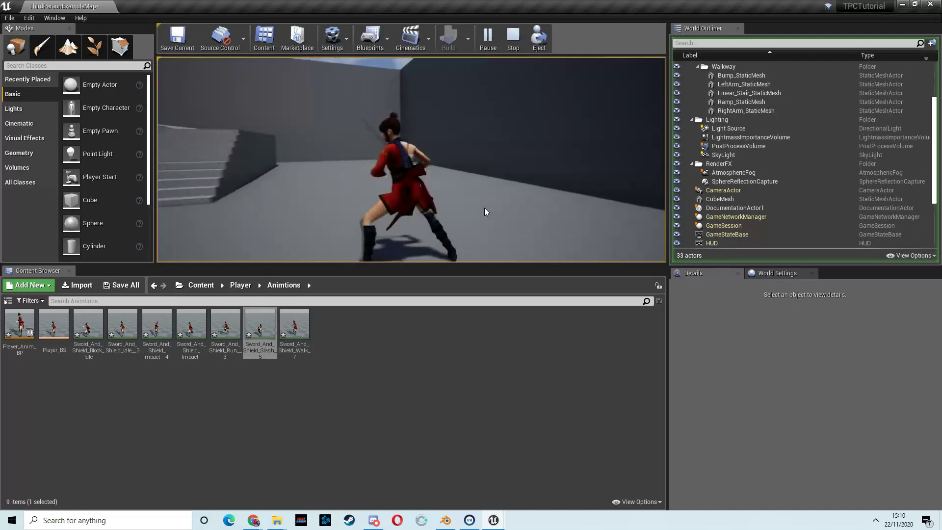
left_click(484, 208)
key("w")
left_click(478, 208)
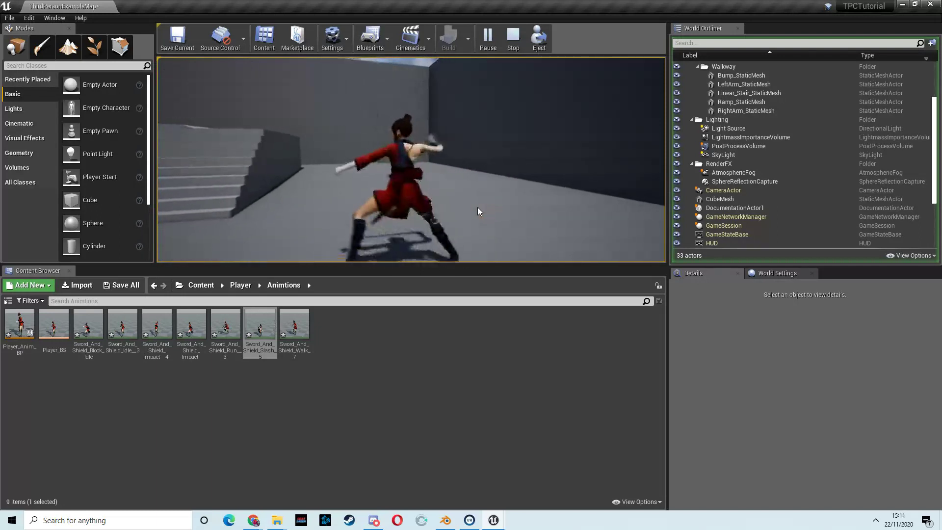
key("w")
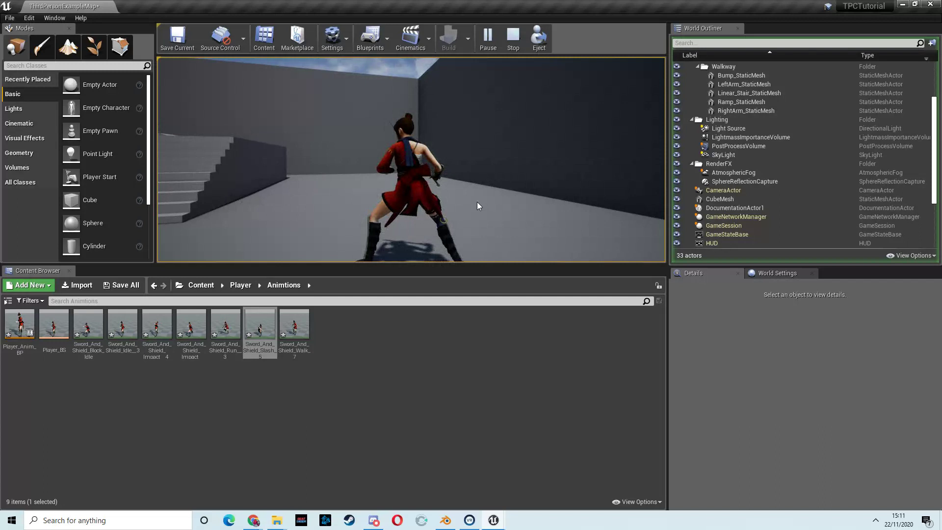
key("Escape")
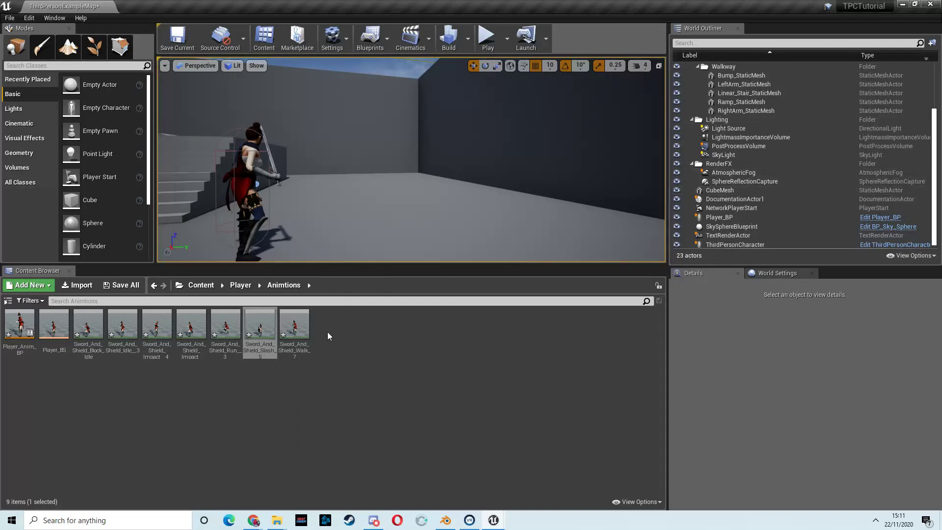
- Return to Player_BP's Event Graph and delete the Attack event with its Do Once, Mesh, Play Animation and Delay nodes
left_click(493, 521)
left_click(550, 473)
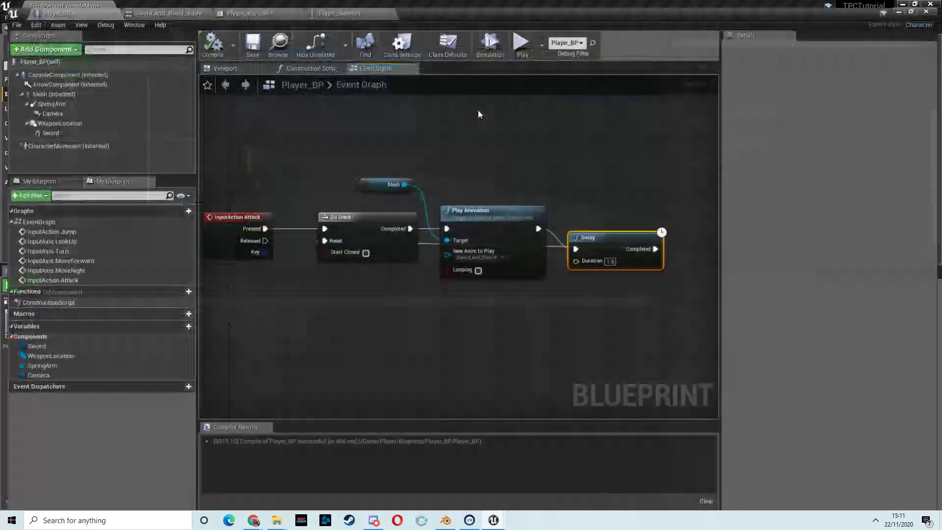
right_click_drag(419, 148, 429, 157)
left_click_drag(282, 147, 583, 247)
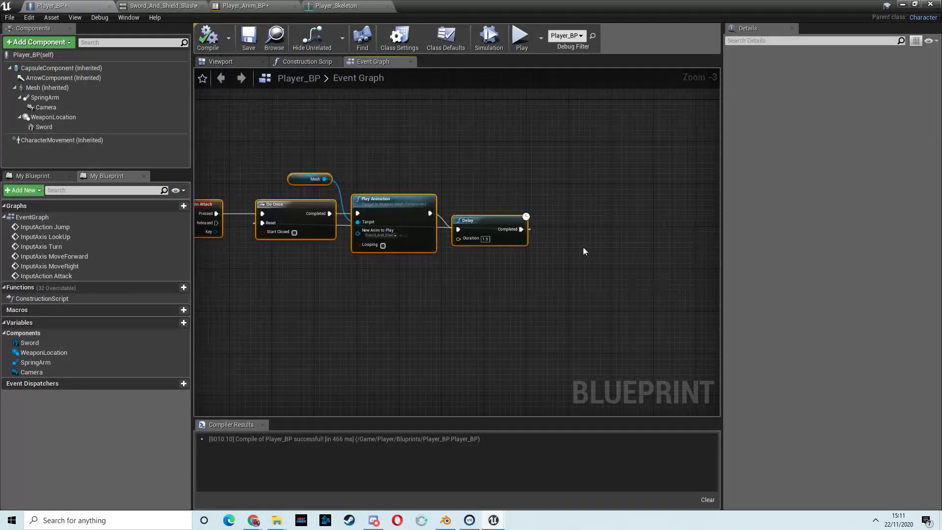
key("Delete")
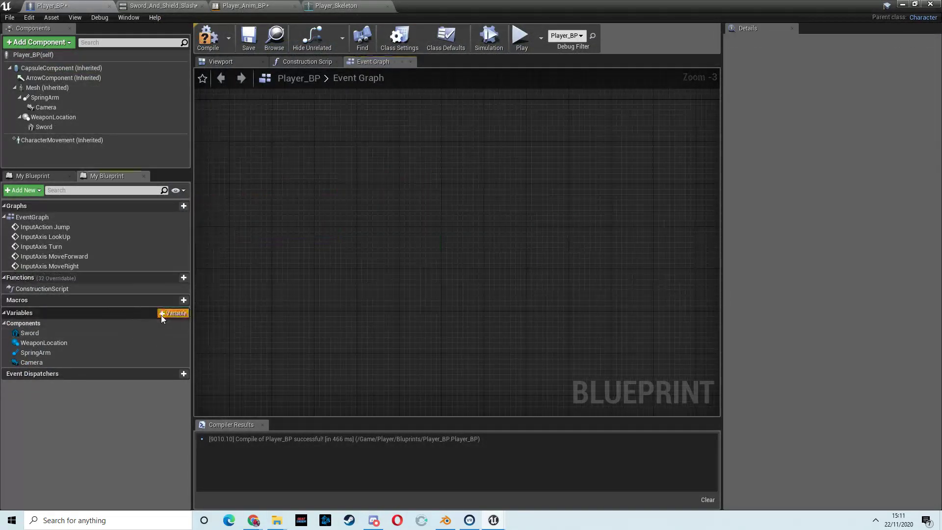
- Add a Boolean variable named Attacking? to Player_BP
left_click(161, 313)
type("A")
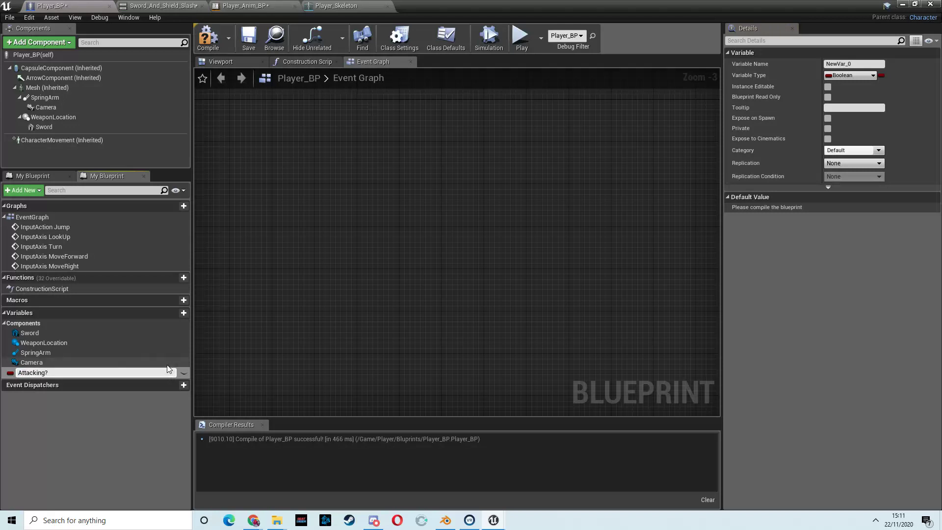
left_click(143, 406)
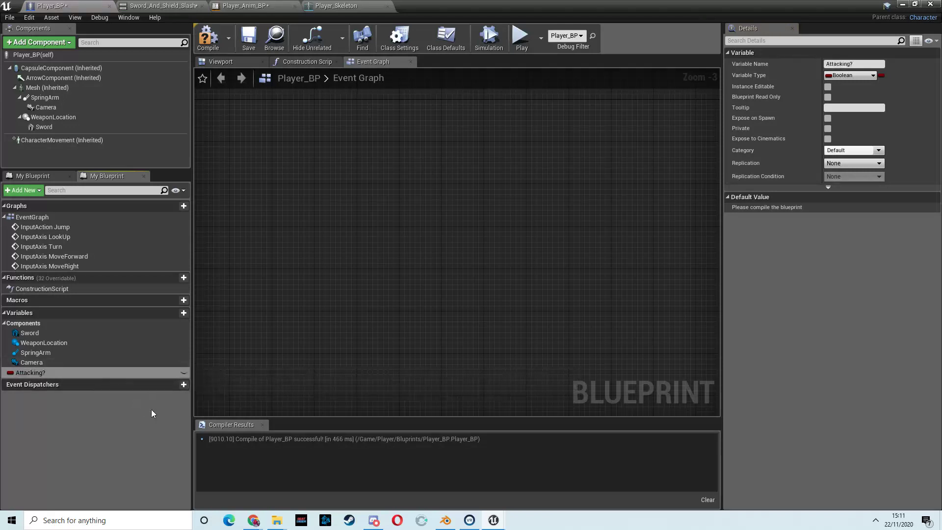
- Add the Attack input action event in the empty area below the Jump nodes of the Event Graph
scroll(467, 258, "down", 2)
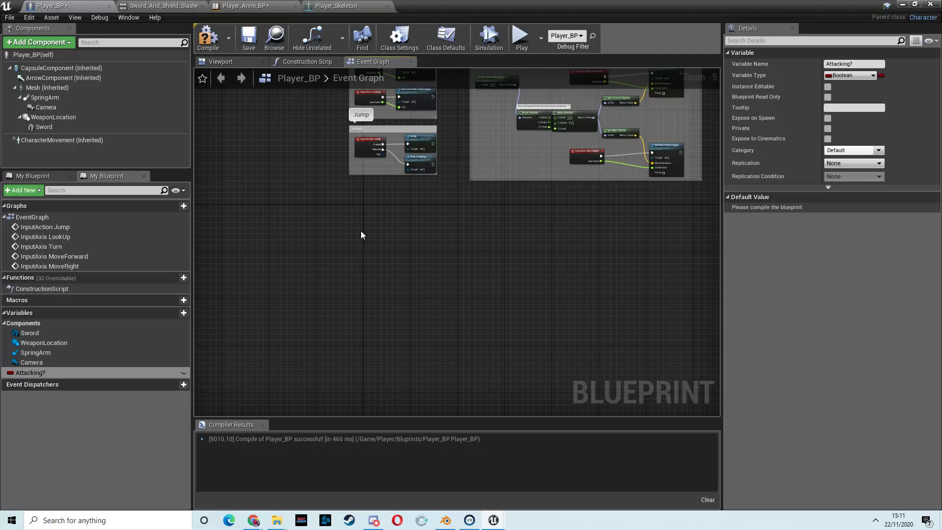
left_click(216, 61)
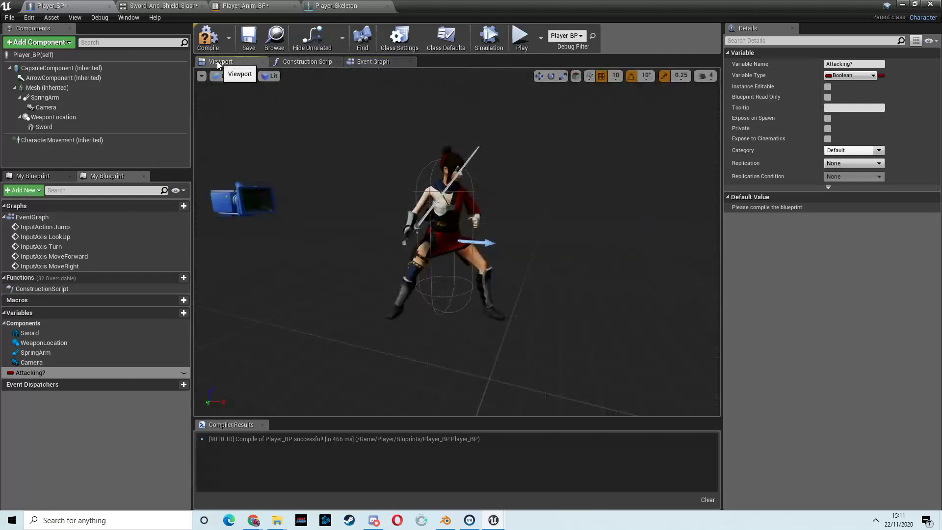
left_click(373, 61)
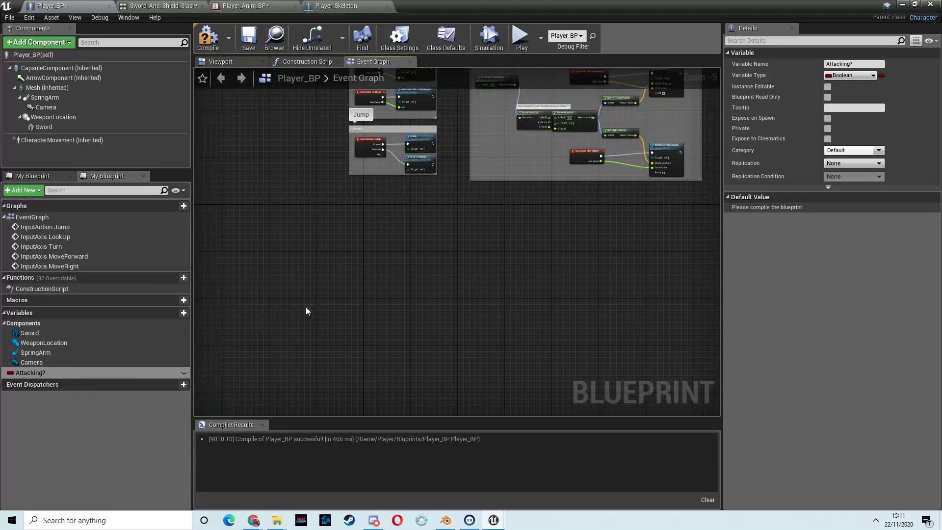
right_click_drag(413, 280, 397, 288)
right_click(400, 288)
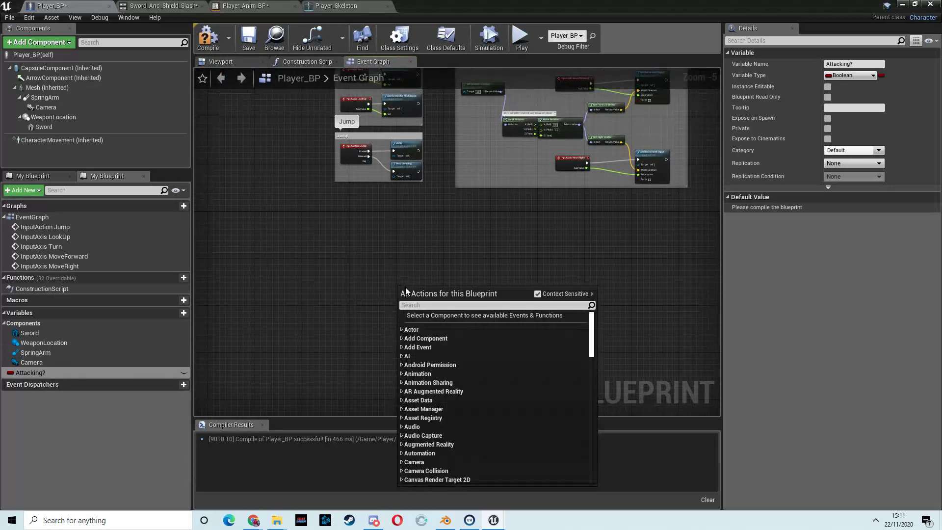
type("attack")
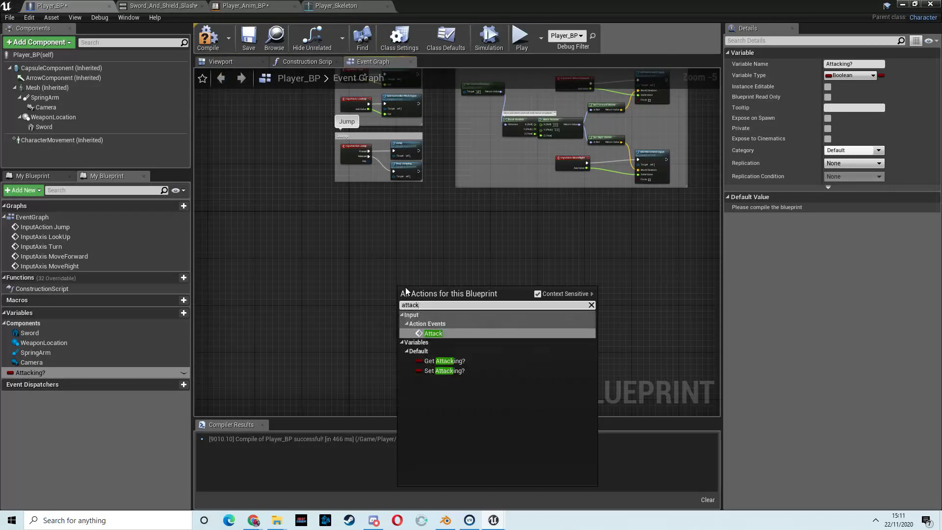
left_click(446, 332)
scroll(453, 324, "up", 4)
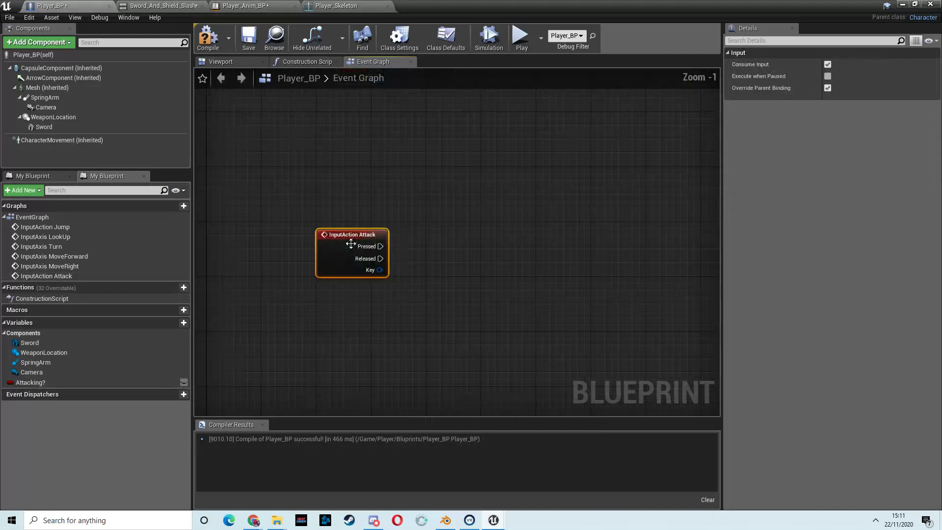
- Add a Set Attacking? node with its value checked and connect the Attack event's Pressed output to it
right_click_drag(419, 229, 434, 226)
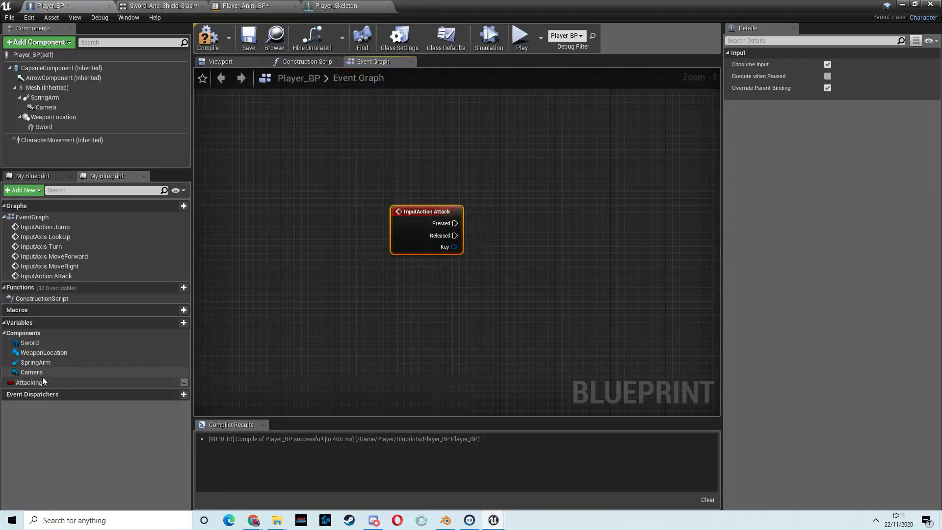
left_click_drag(34, 382, 551, 208)
left_click(565, 226)
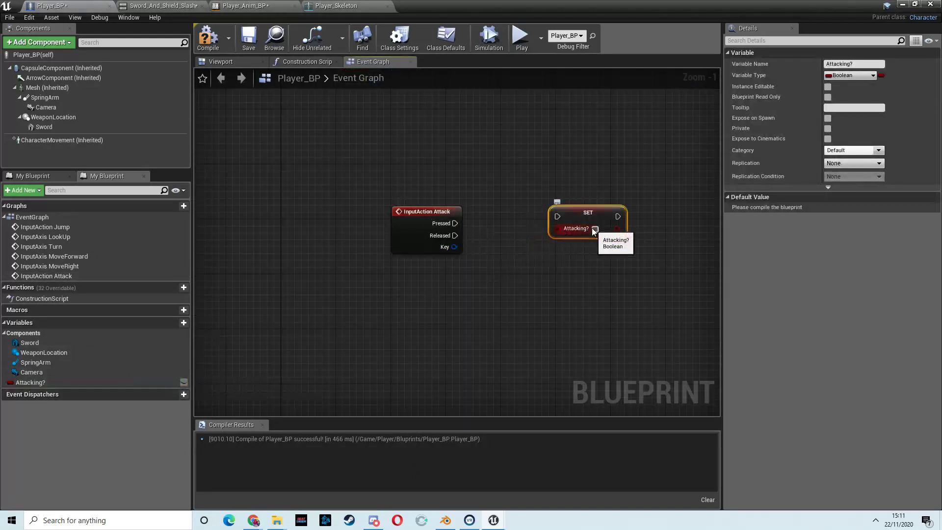
left_click(595, 229)
left_click_drag(454, 223, 558, 217)
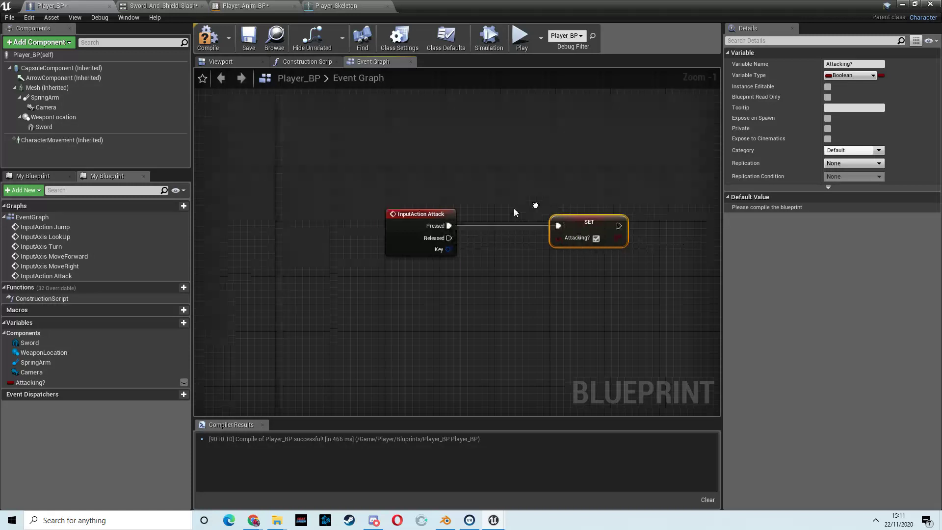
- Add a Delay node from the Set Attacking? node's execution output and set its Duration to 1.5
right_click_drag(513, 212, 378, 217)
left_click_drag(485, 230, 525, 237)
type("dela")
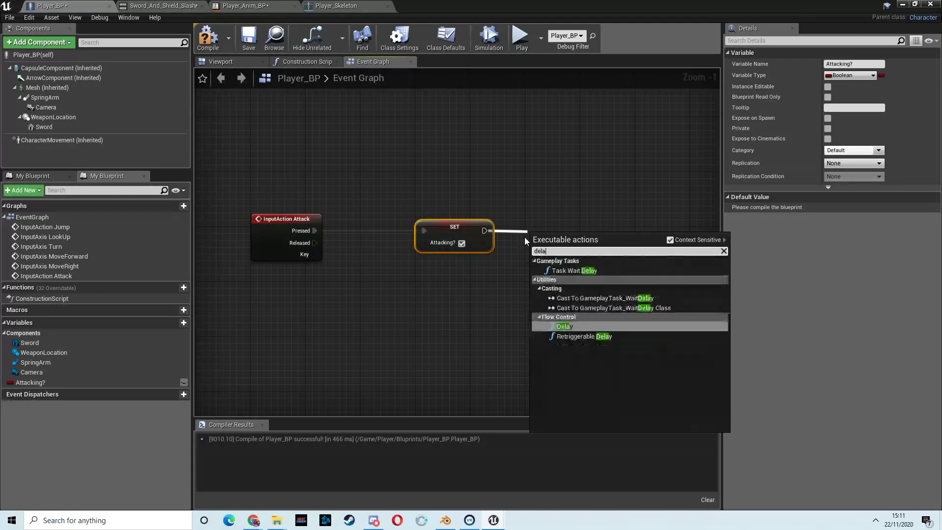
left_click(572, 325)
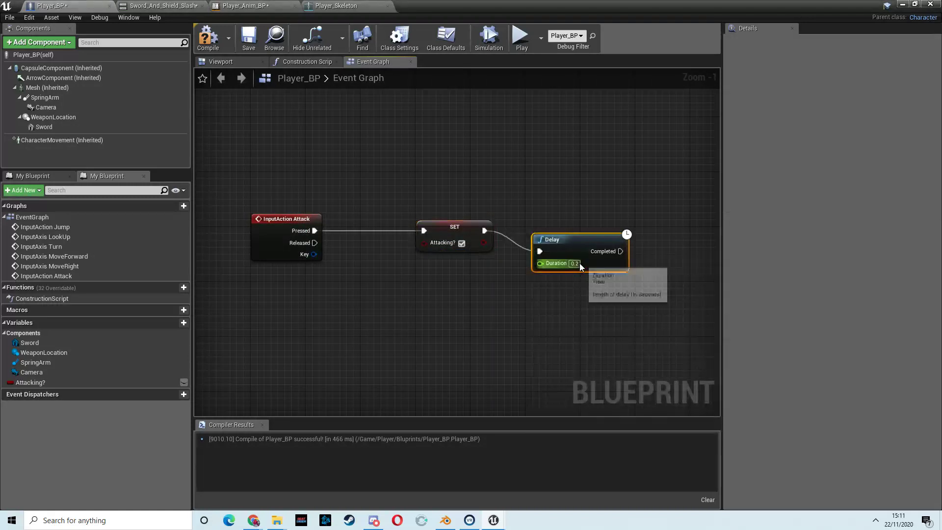
left_click_drag(579, 263, 559, 262)
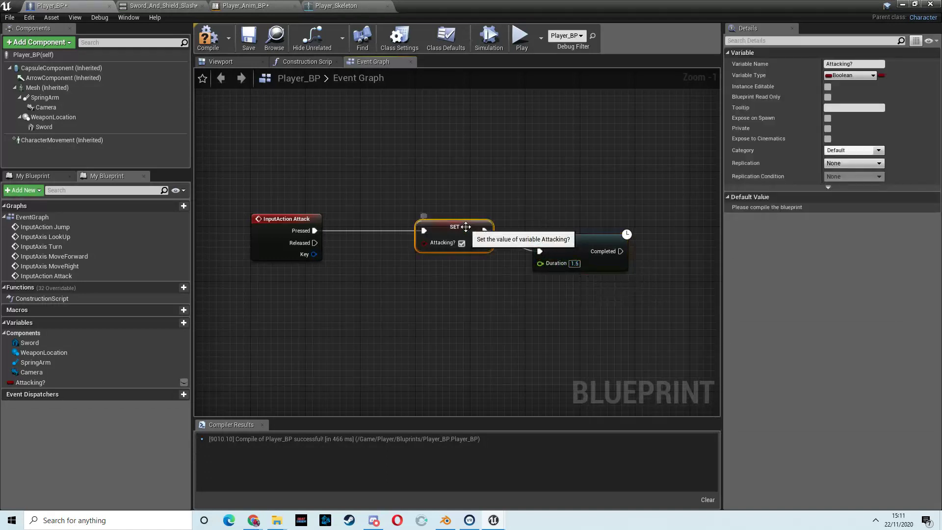
- Paste a copy of the Set Attacking? node after the Delay, uncheck its value and connect the Delay's Completed output to it
key("ctrl+v")
left_click_drag(527, 232, 707, 227)
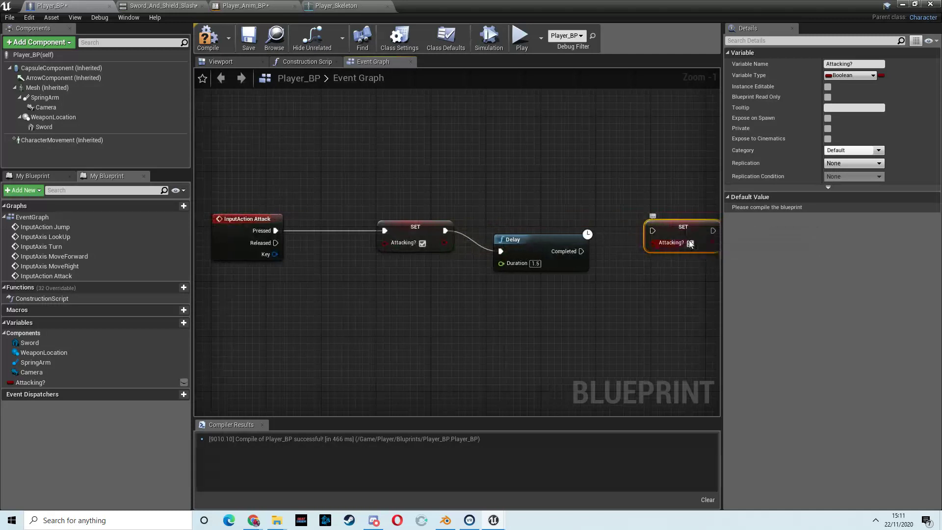
left_click(690, 243)
- Line up the Attack event, Delay and second Set Attacking? nodes into a tidy row
left_click_drag(554, 242, 555, 231)
right_click_drag(600, 203, 584, 176)
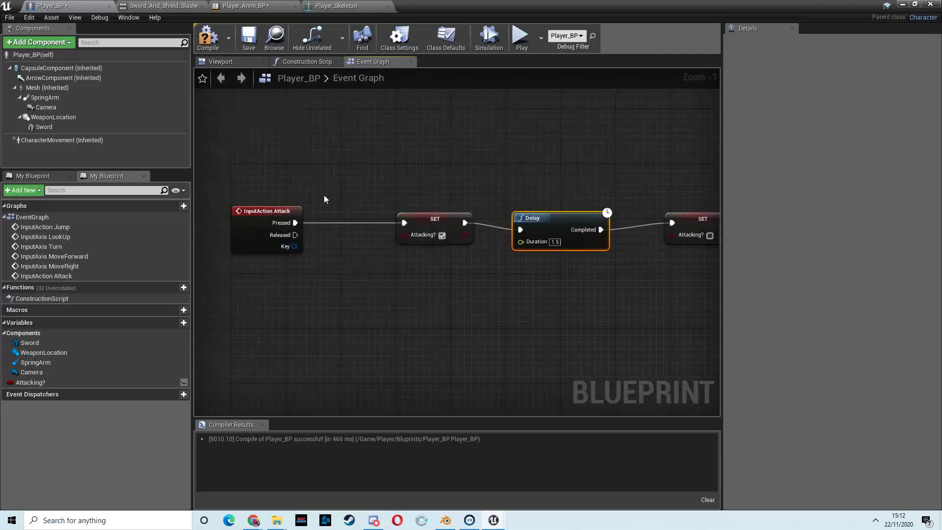
left_click_drag(270, 211, 290, 211)
left_click(564, 237)
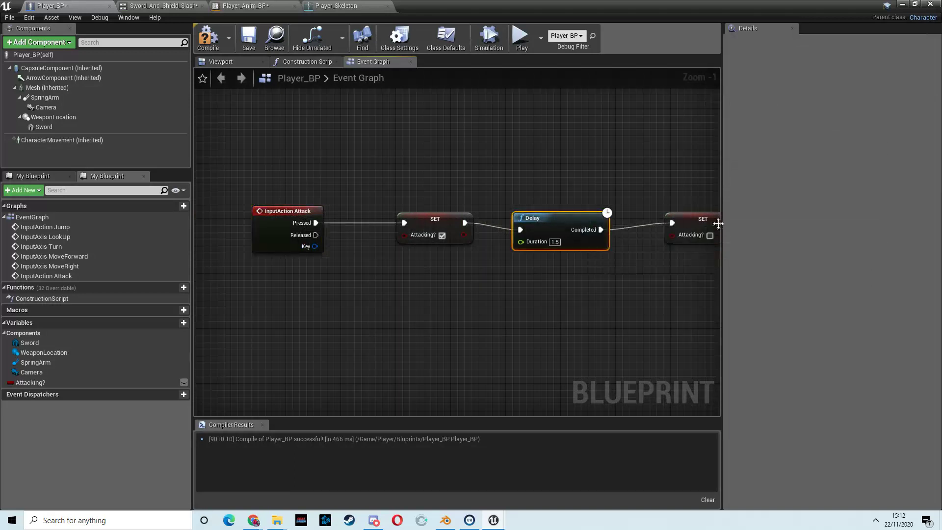
left_click_drag(687, 218, 693, 225)
- Enclose all the attack nodes in a comment box titled Attacking
left_click_drag(247, 160, 704, 287)
key("c")
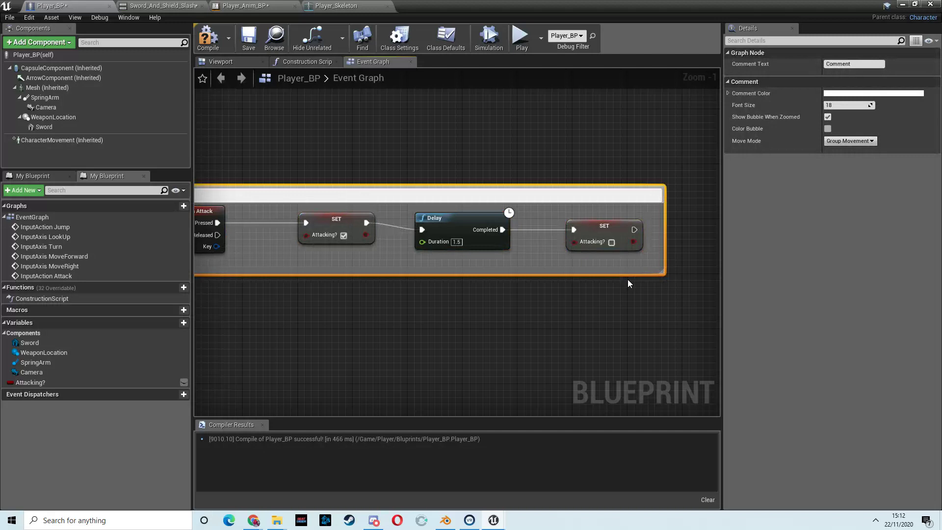
type("Attacking")
key("Return")
right_click_drag(397, 133, 374, 181)
scroll(567, 159, "down", 1)
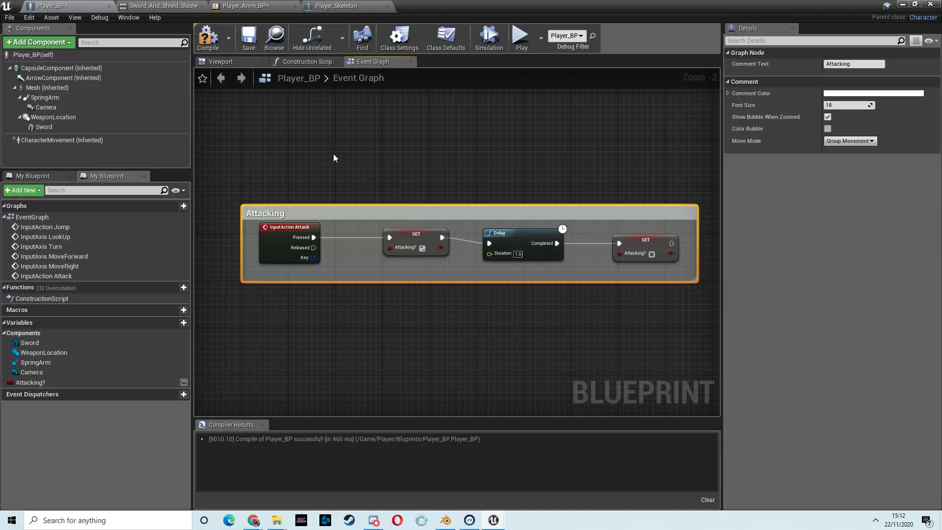
- Close the Sword_And_Shield_Slash__5_ animation editor and open Player_Anim_BP from the Player/Animtions folder
left_click(202, 6)
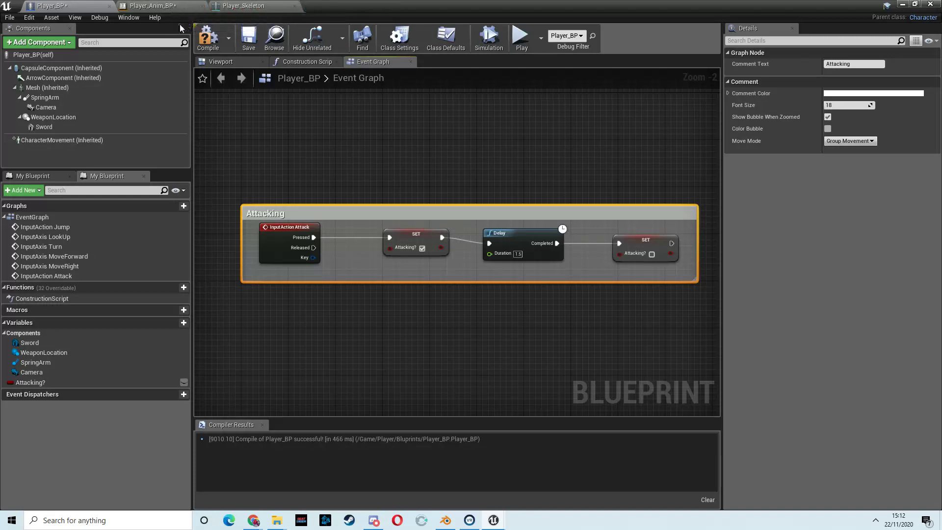
left_click(167, 10)
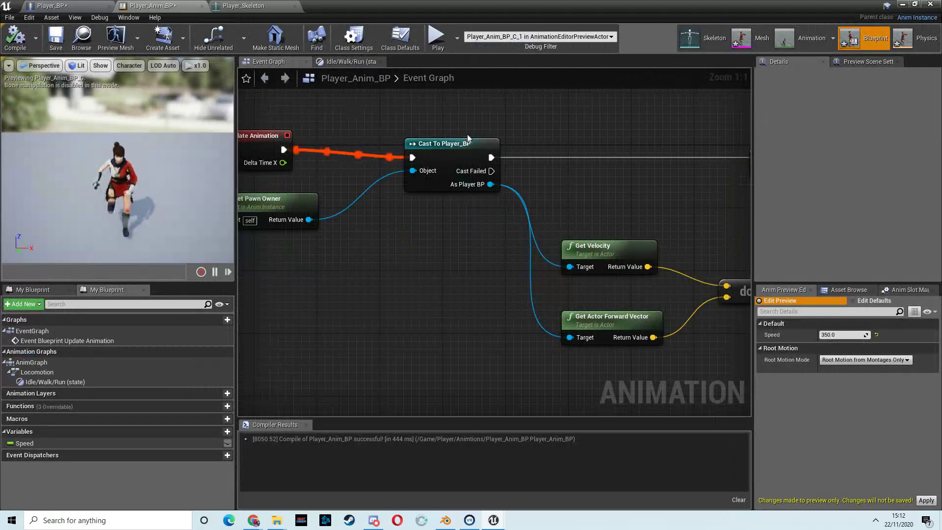
right_click_drag(467, 134, 489, 134)
left_click(906, 4)
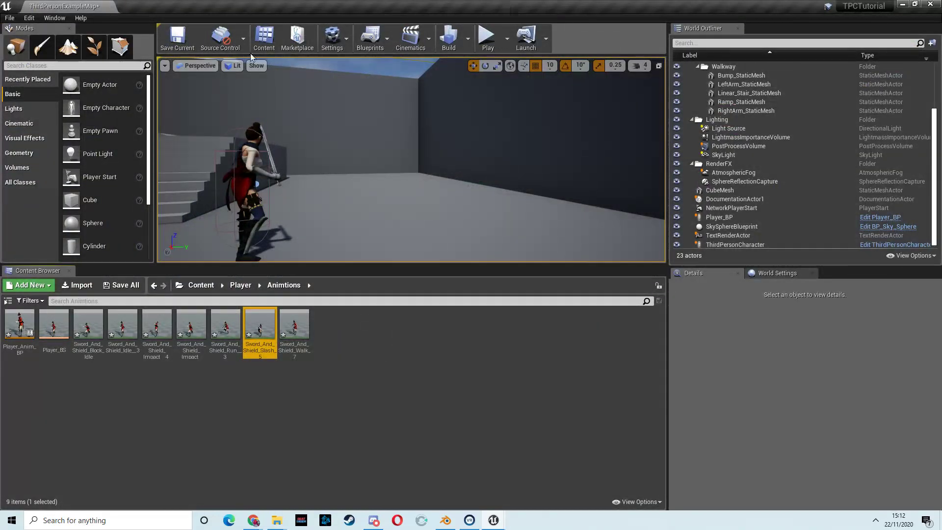
left_click(241, 284)
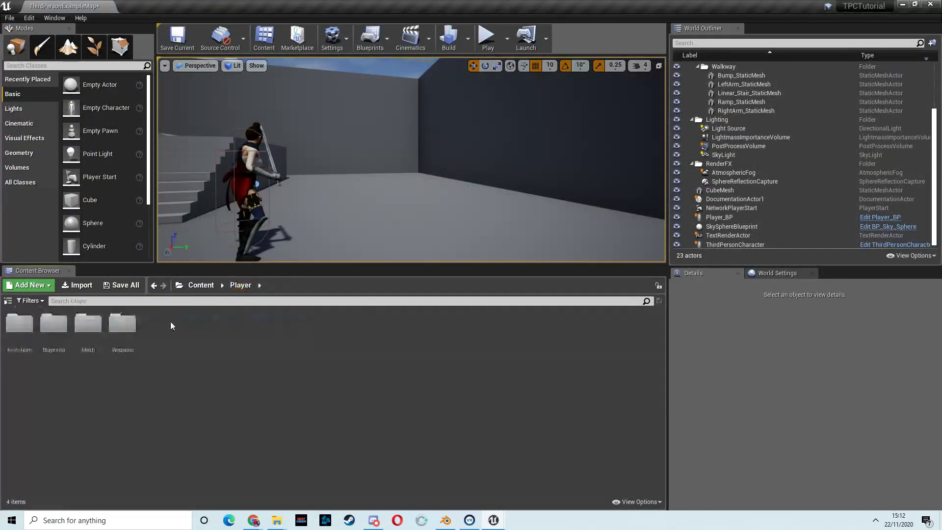
double_click(19, 326)
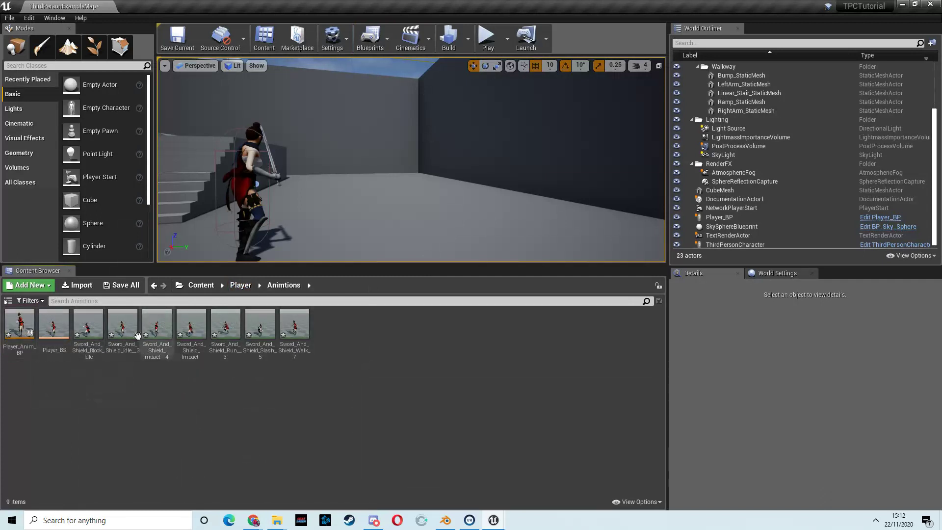
double_click(19, 325)
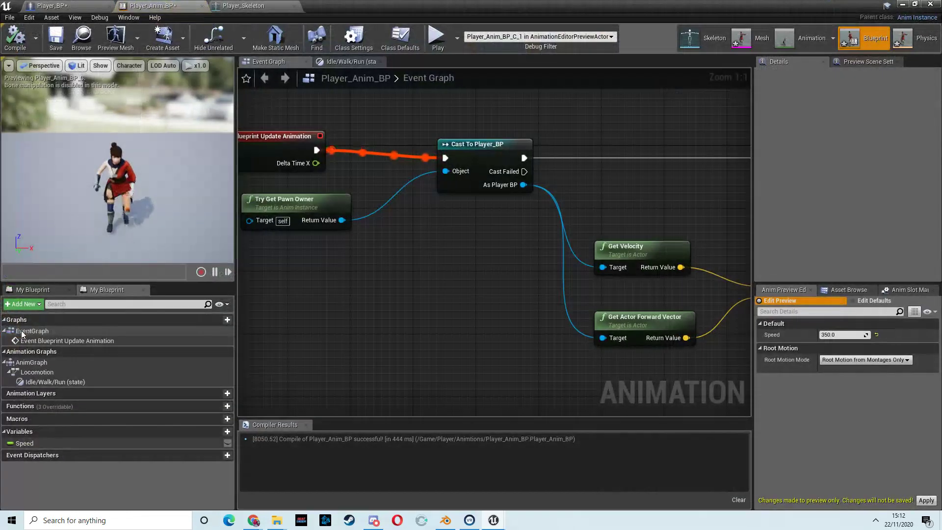
- Look through the Locomotion state machine and the AnimGraph of Player_Anim_BP, ending on its Event Graph
left_click(366, 63)
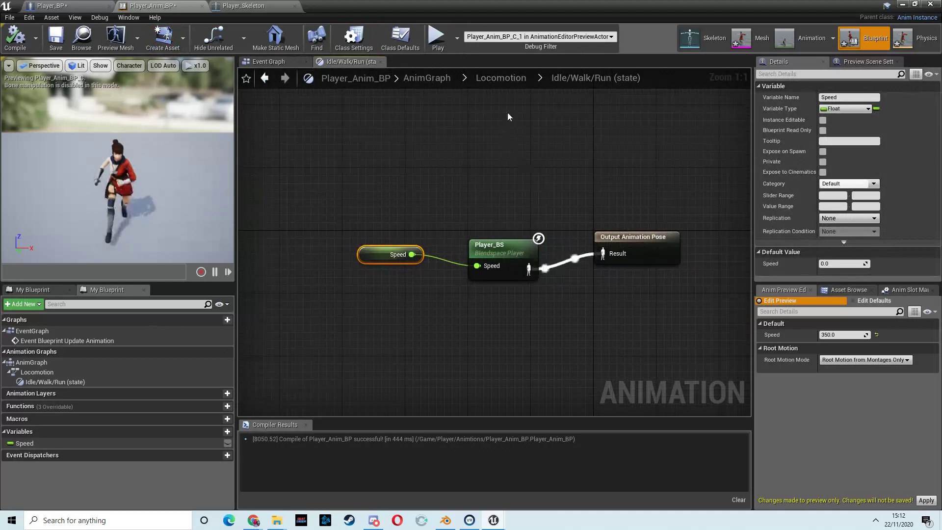
left_click(503, 77)
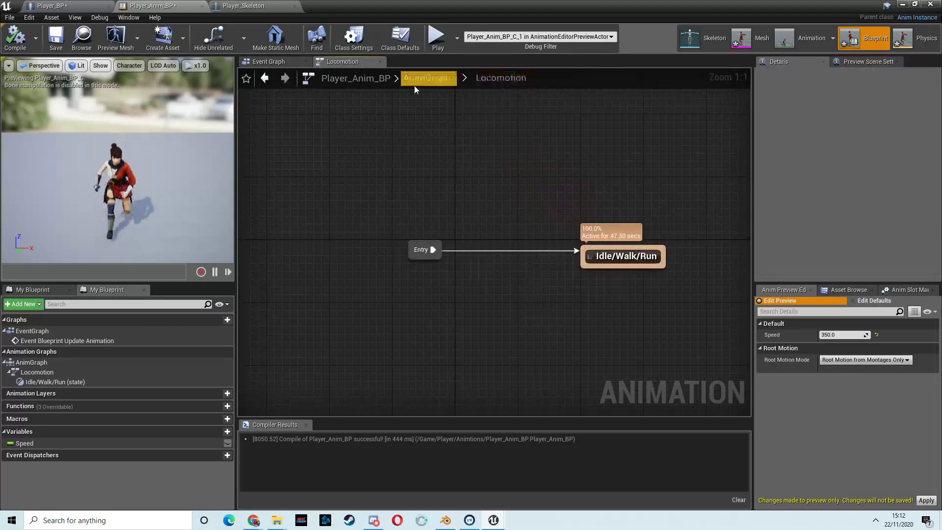
double_click(41, 331)
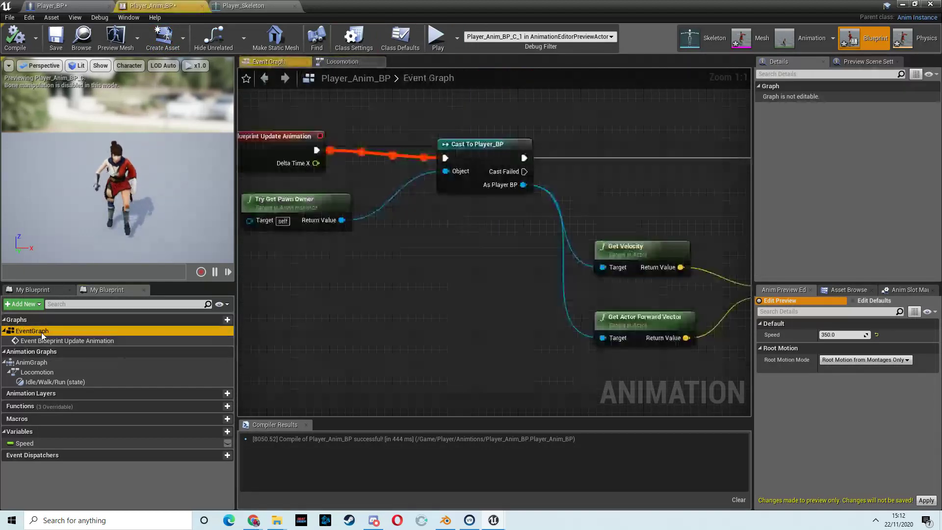
double_click(45, 363)
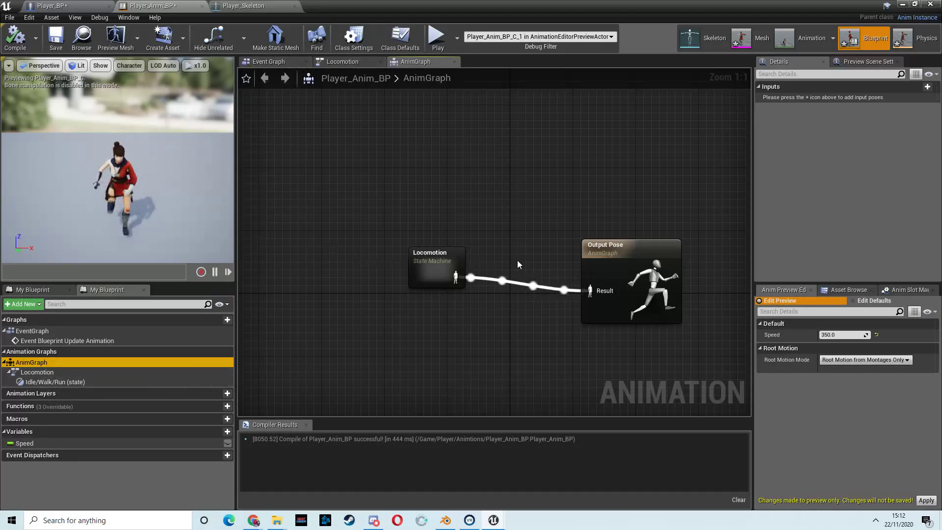
left_click(270, 62)
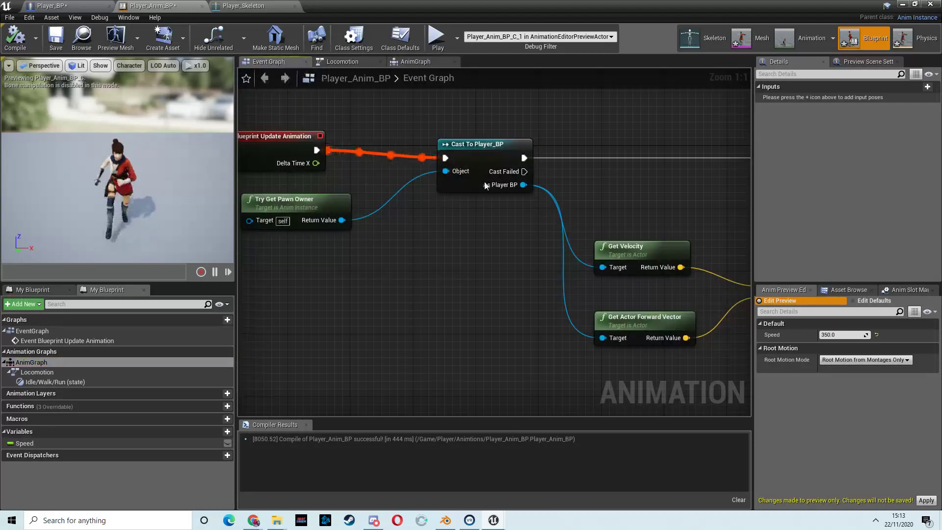
right_click_drag(501, 313, 439, 250)
- Switch to Player_BP, compile it and select its Attacking? variable
left_click(58, 8)
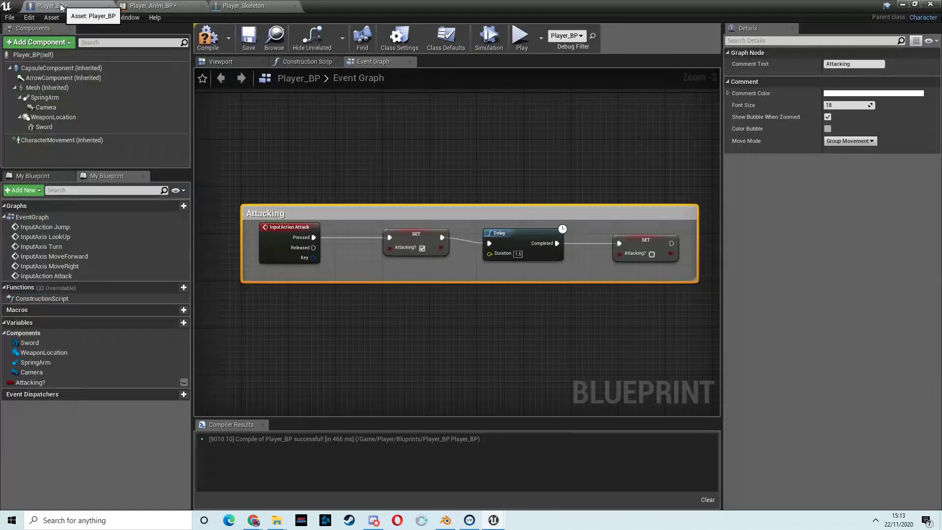
left_click(209, 42)
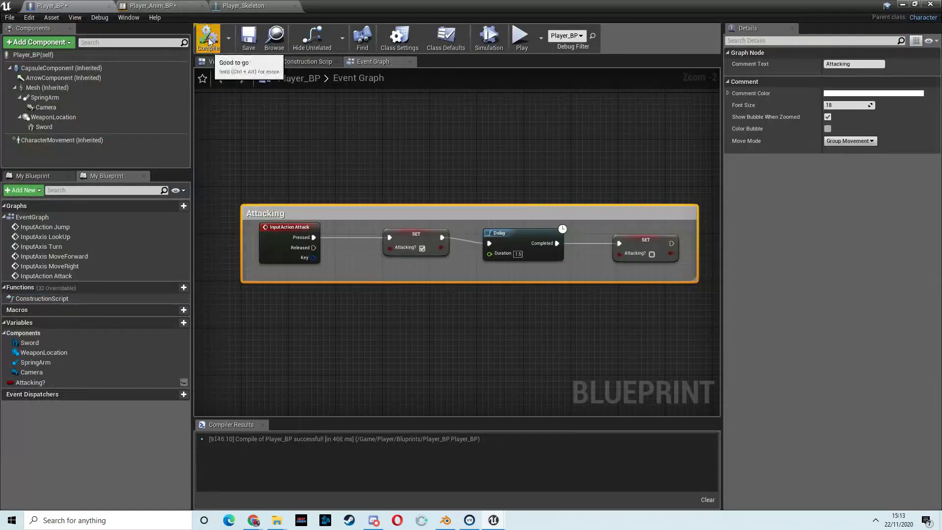
left_click(30, 382)
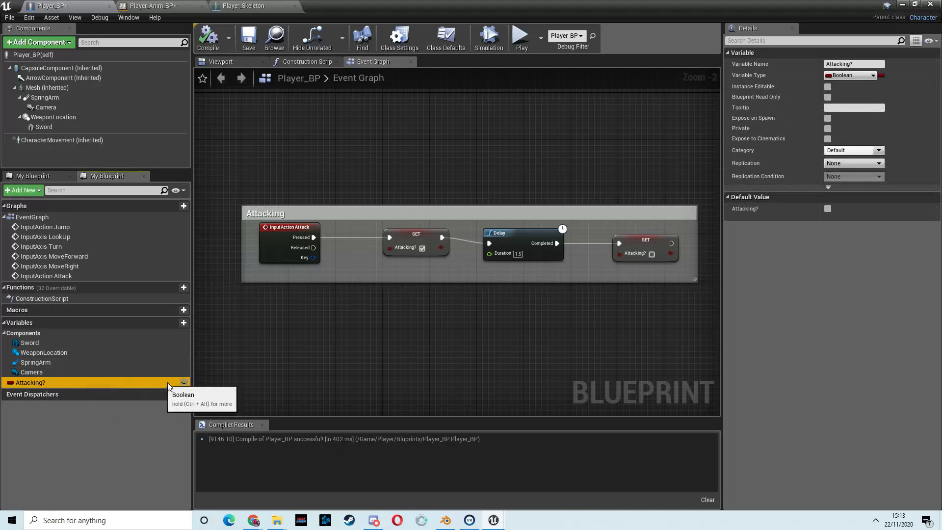
- In Player_Anim_BP's Event Graph, add a Get Attacking? node from the As Player BP output of Cast To Player_BP
left_click(173, 5)
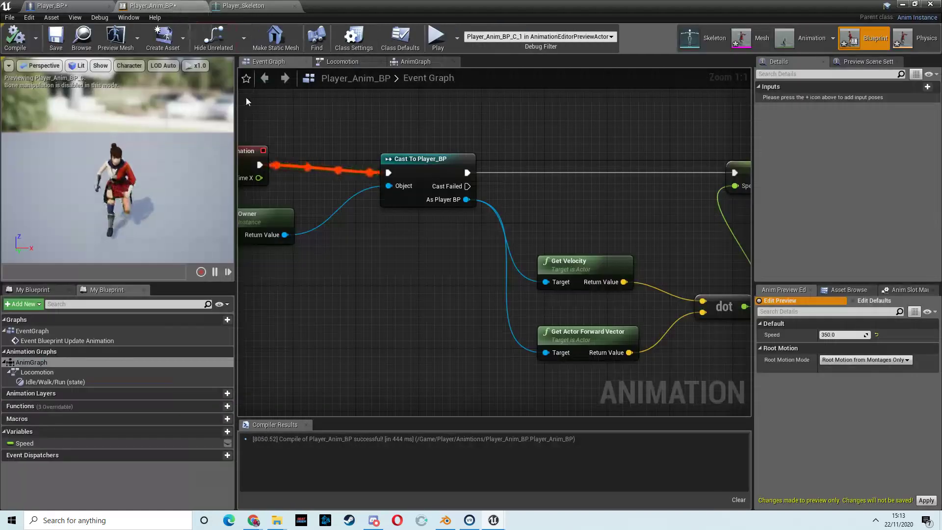
right_click_drag(385, 125, 465, 115)
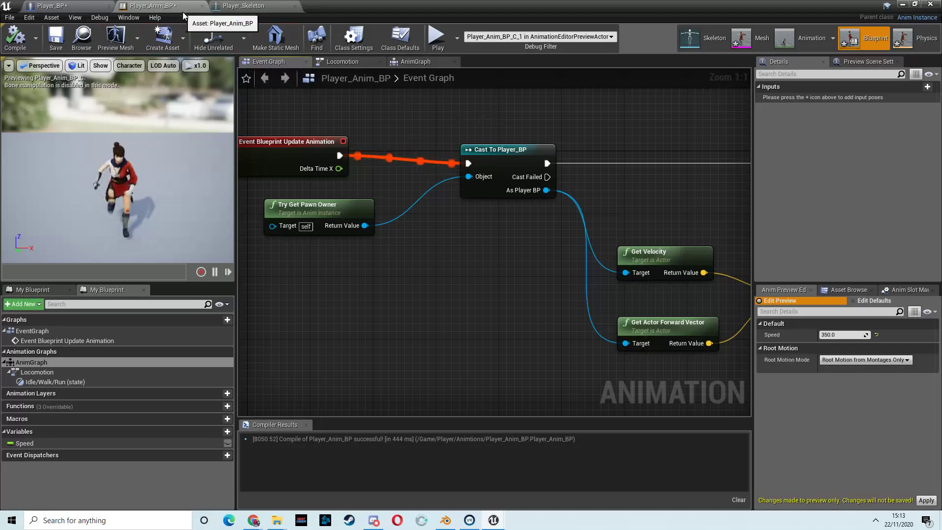
right_click_drag(586, 117, 479, 126)
left_click_drag(439, 198, 496, 96)
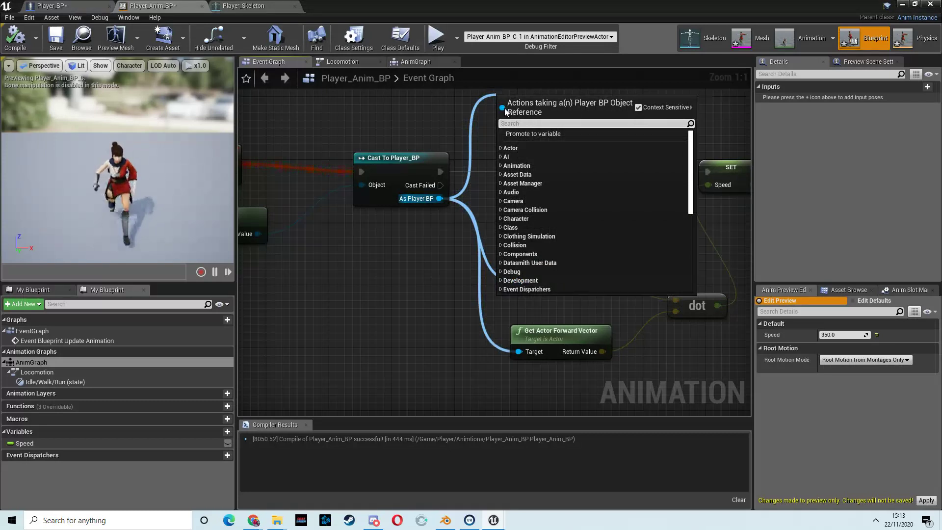
type("get")
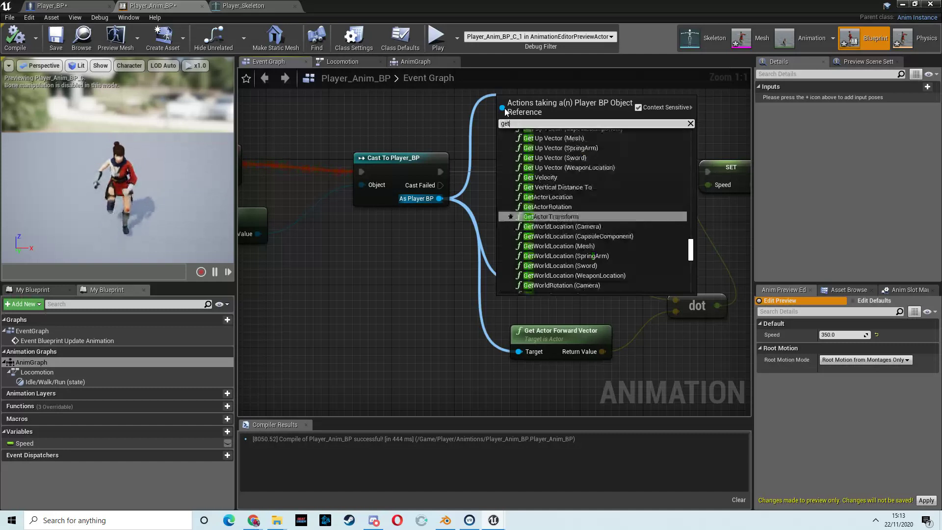
type(" attacking")
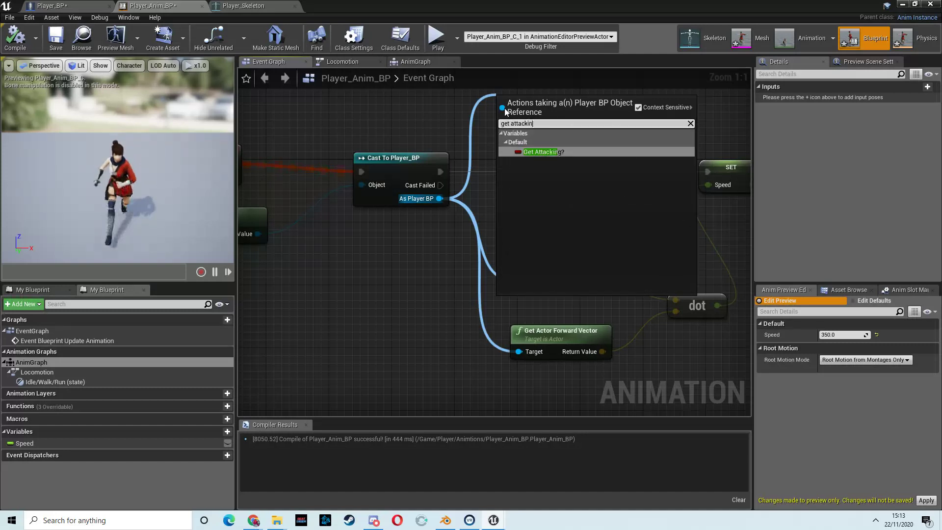
left_click(542, 152)
- Promote the Attacking? output to a new Boolean variable and name it Attack
right_click_drag(590, 133, 416, 146)
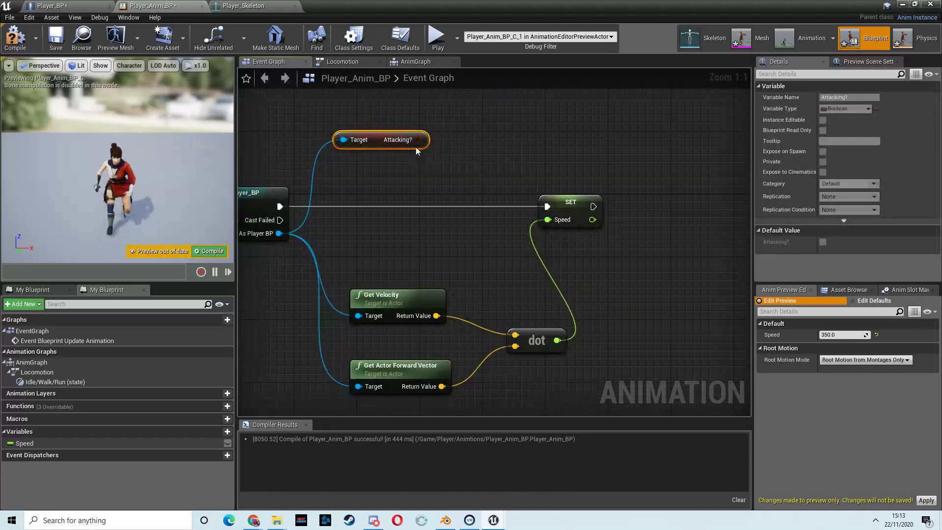
left_click_drag(418, 140, 483, 139)
type("prom")
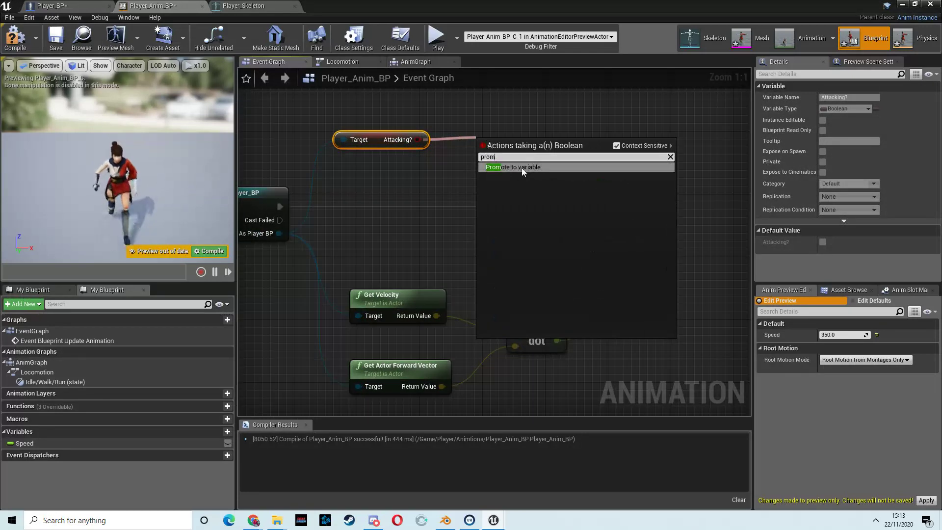
left_click(522, 169)
right_click_drag(577, 139, 456, 150)
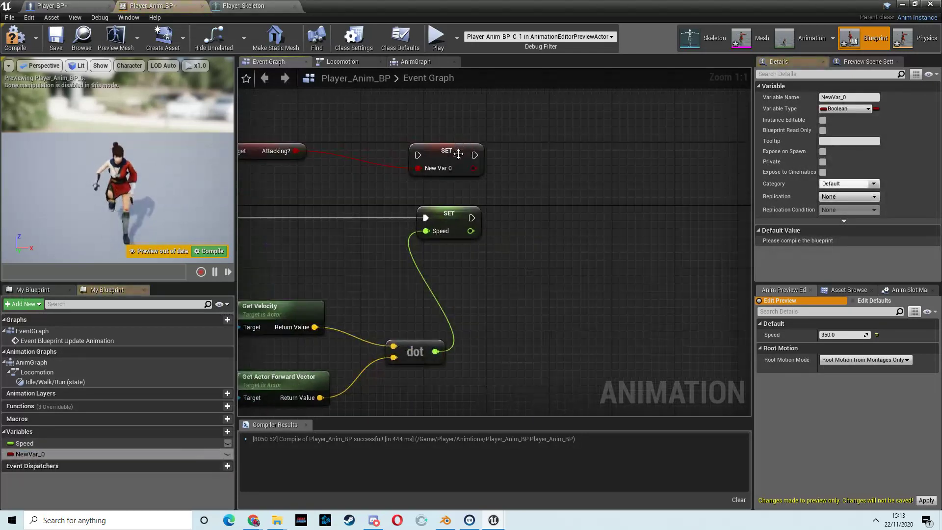
left_click_drag(458, 153, 450, 144)
left_click(859, 96)
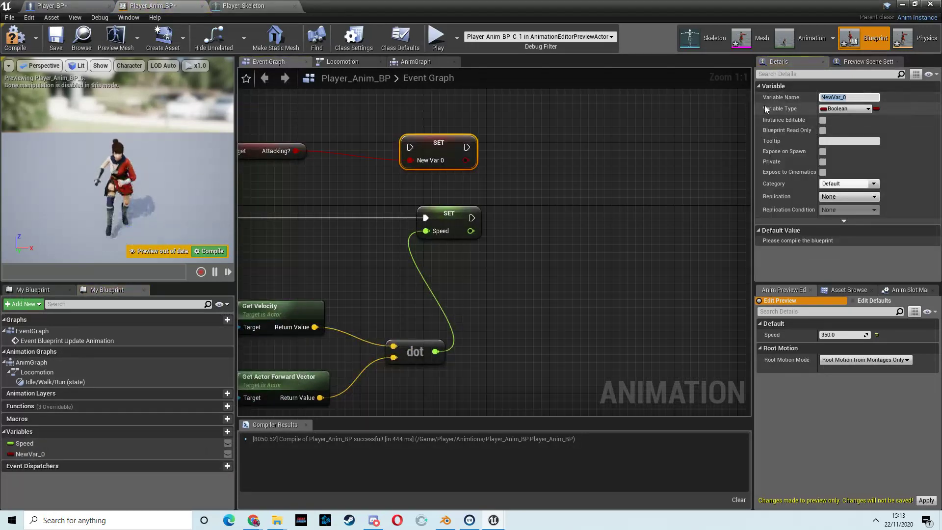
type("Attack")
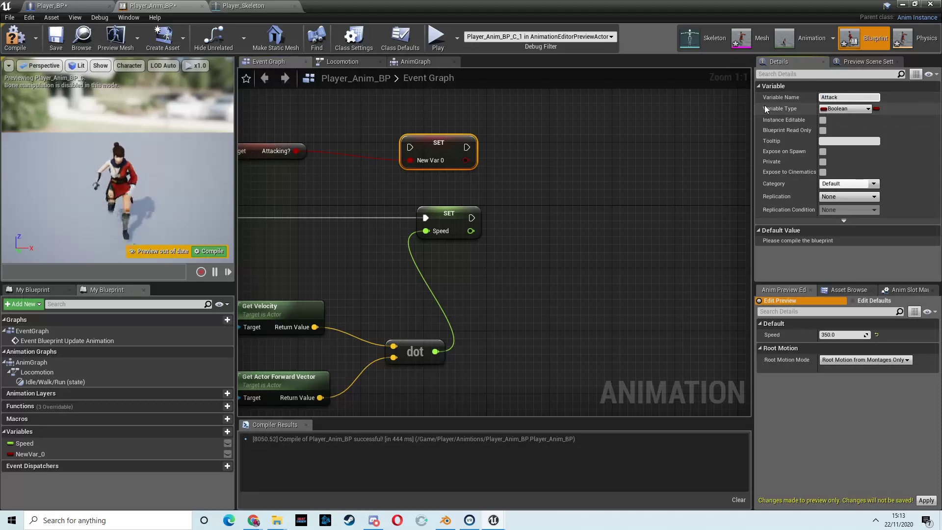
key("Return")
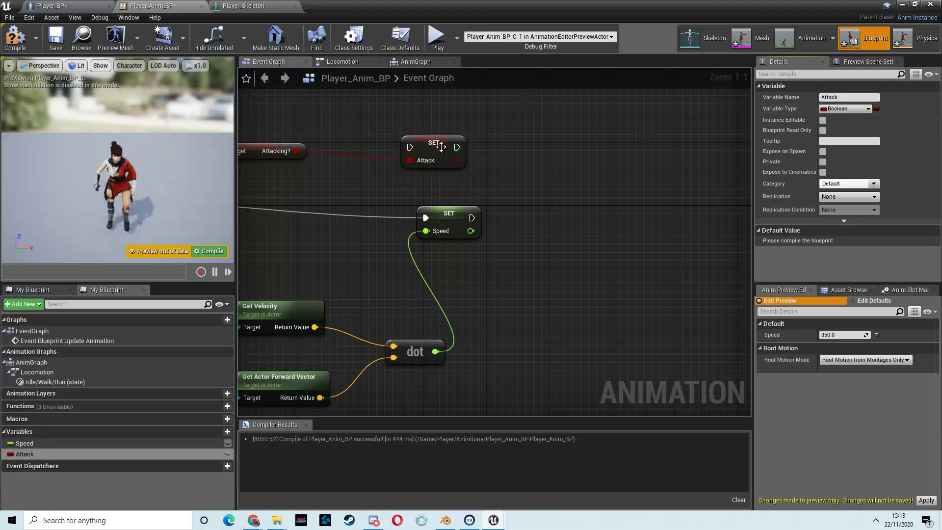
- Place the Set Attack node after Set Speed and connect Set Speed's execution output to it
left_click_drag(440, 143, 342, 131)
right_click_drag(342, 131, 377, 134)
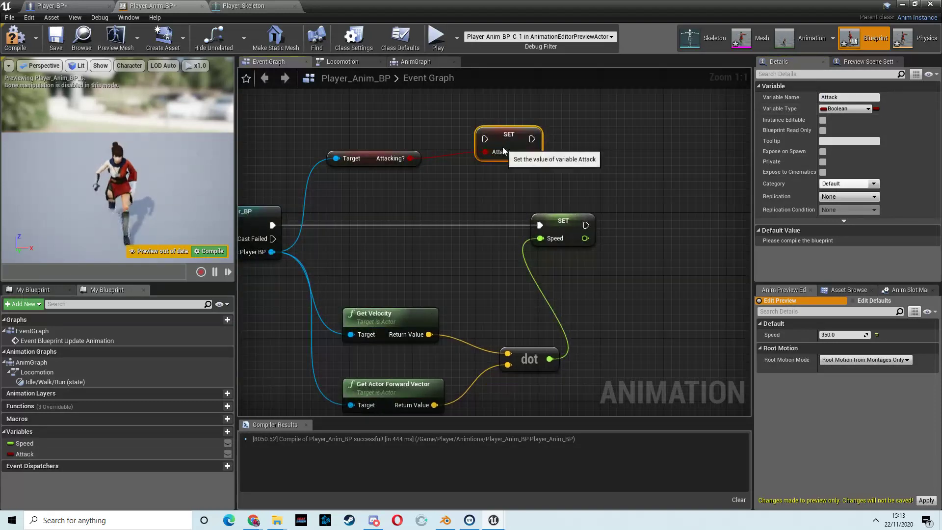
left_click_drag(501, 142, 651, 237)
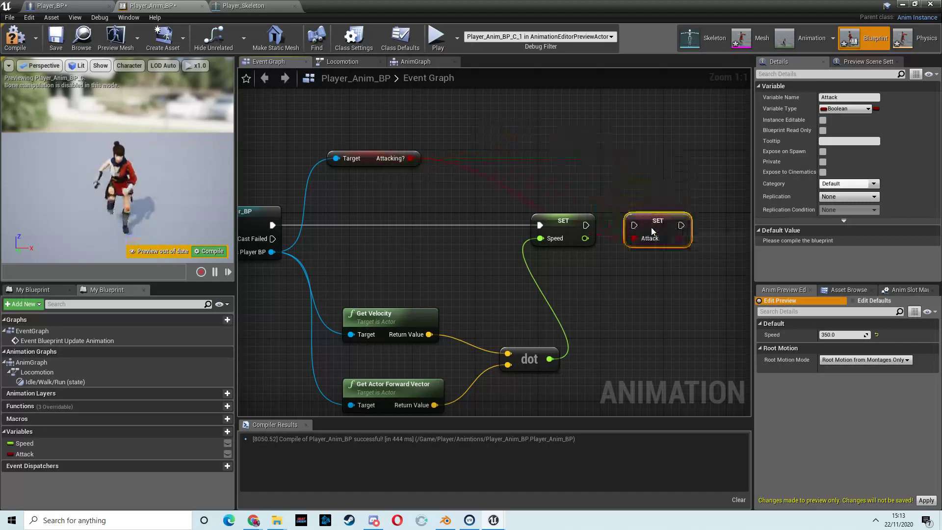
left_click_drag(585, 225, 639, 234)
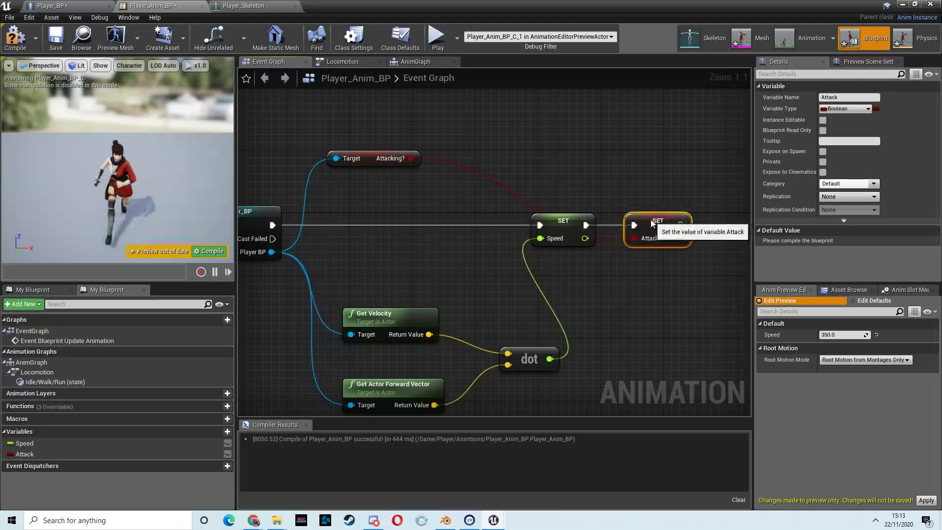
right_click_drag(591, 189, 469, 158)
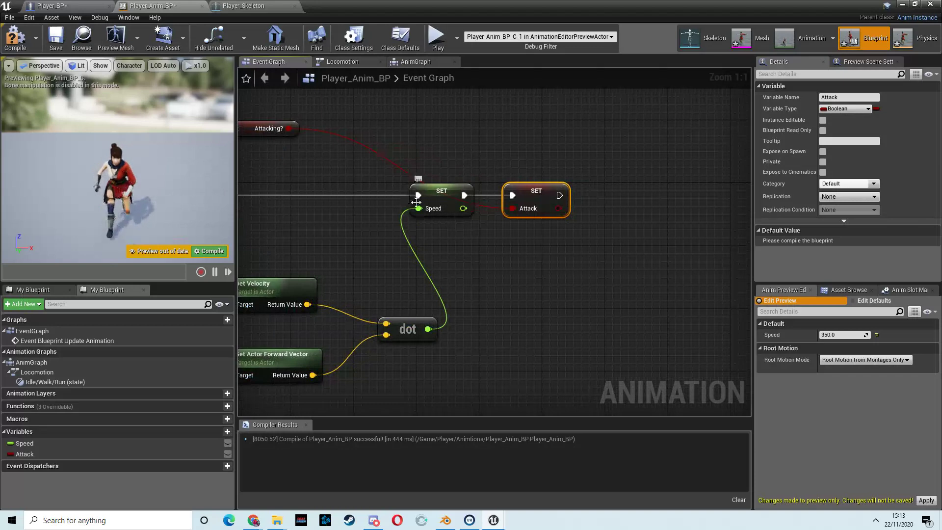
right_click_drag(325, 184, 441, 177)
right_click_drag(277, 183, 562, 178)
right_click_drag(546, 135, 603, 170)
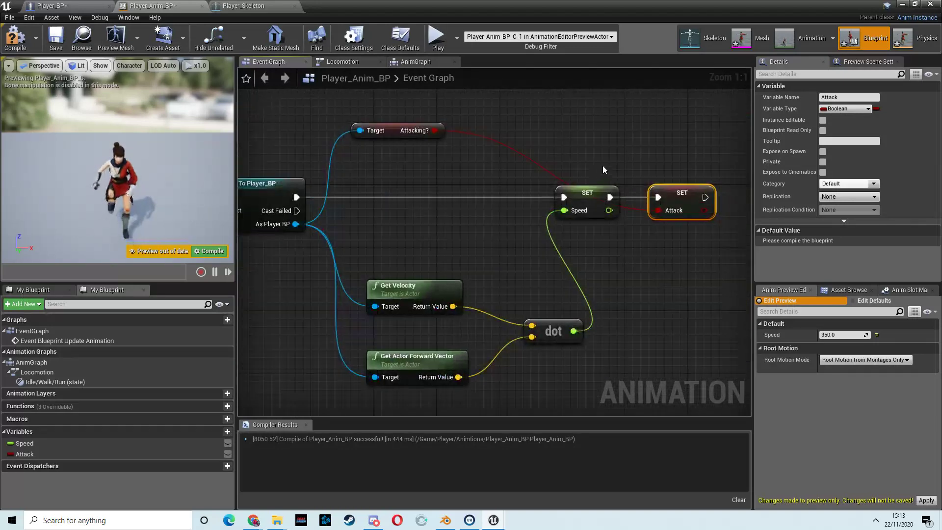
- In the Locomotion state machine, add a state named Attack with a transition from Idle/Walk/Run, placed above it
left_click(416, 64)
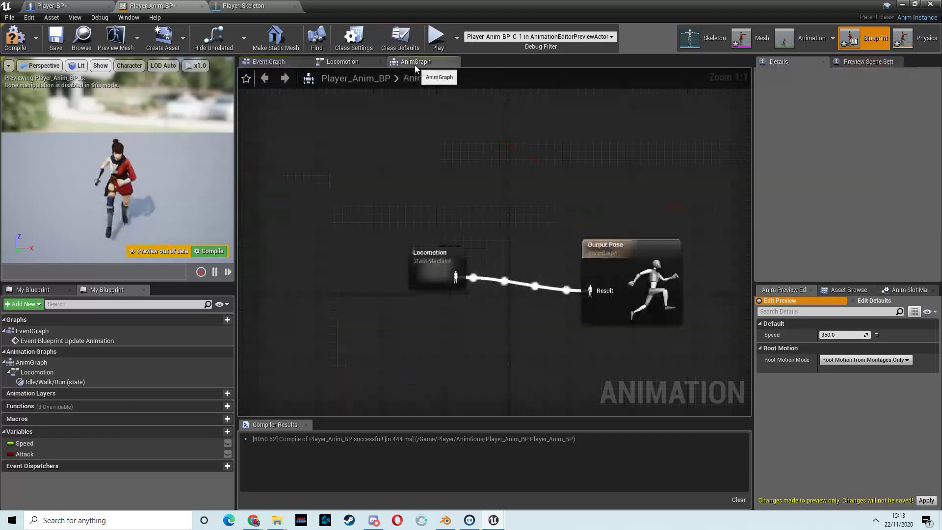
left_click(371, 61)
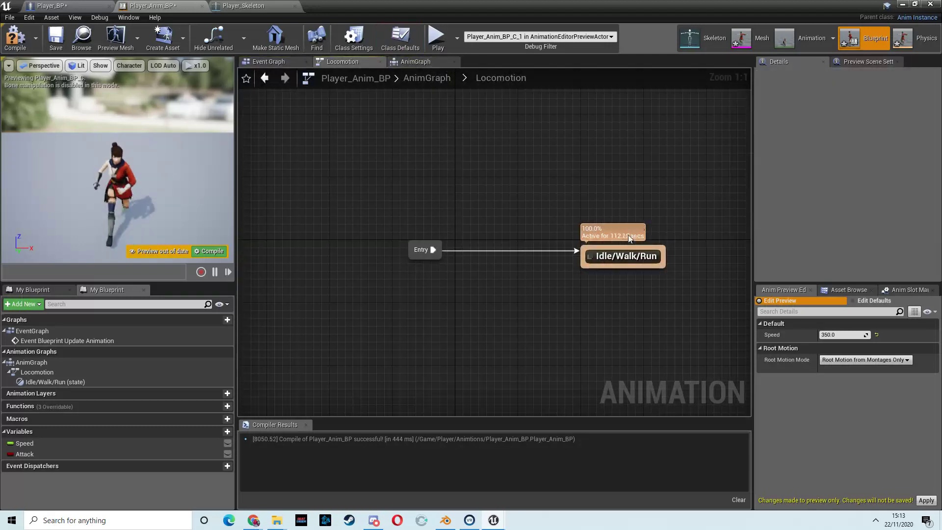
right_click_drag(613, 189, 483, 212)
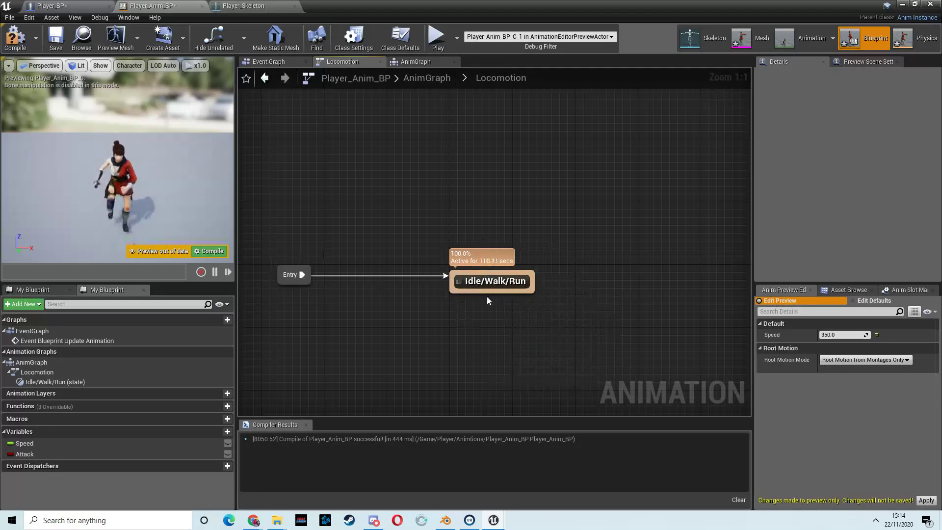
left_click_drag(487, 273, 488, 156)
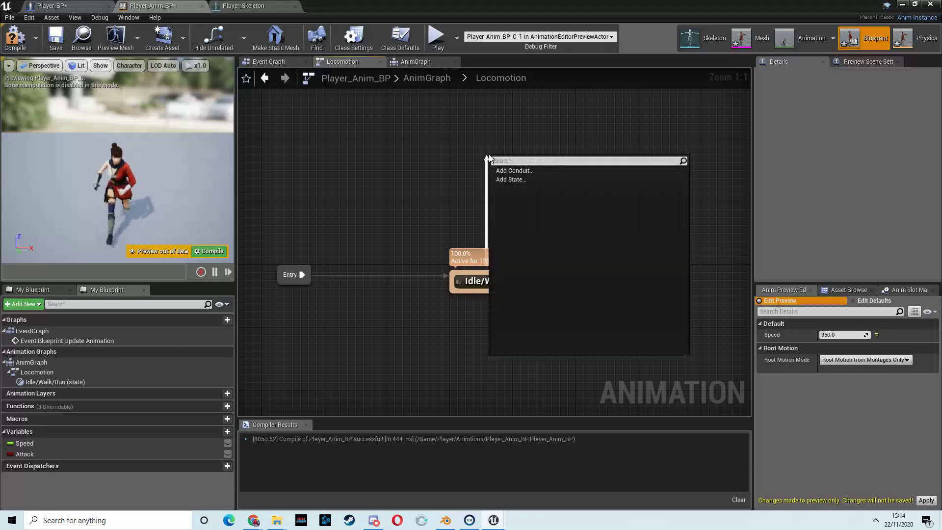
left_click(505, 180)
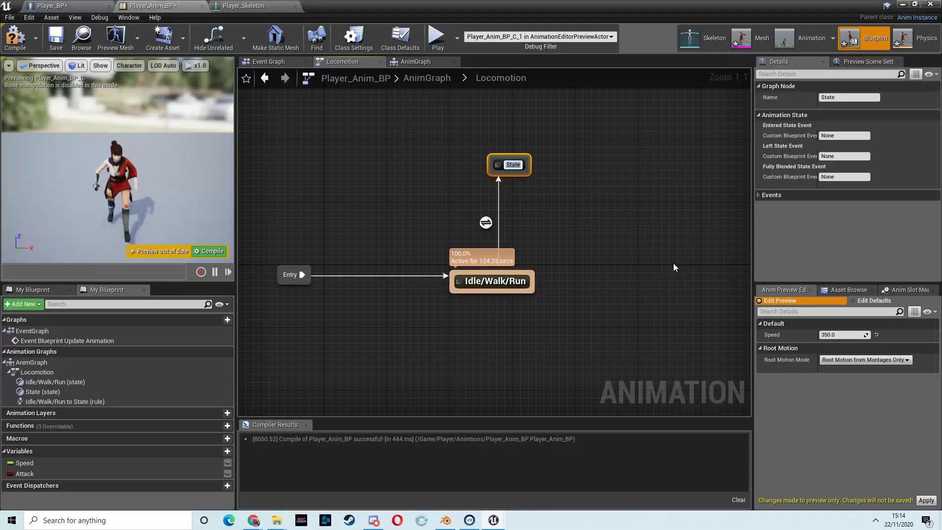
type("Att")
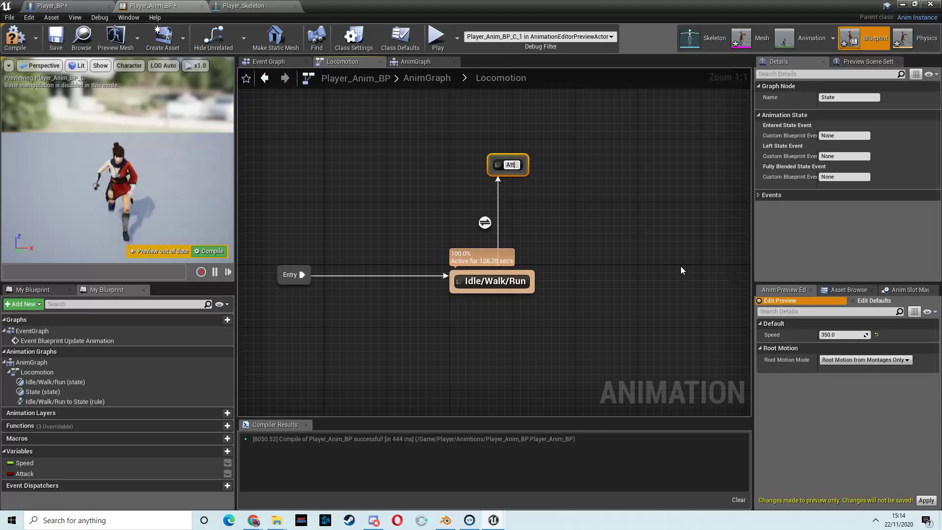
type("ack")
key("Return")
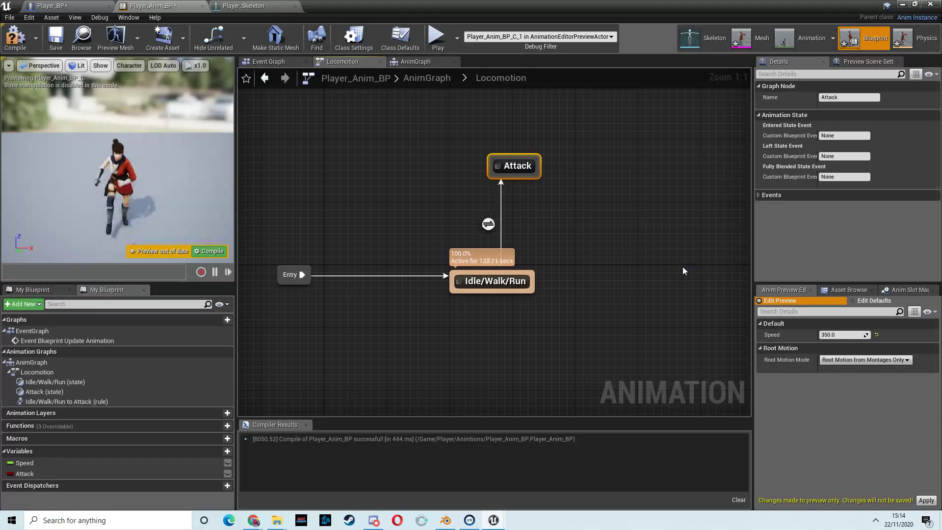
- Inside the Attack state, add the Sword_And_Shield_Slash__5_ animation and connect it to the Output Animation Pose
double_click(517, 167)
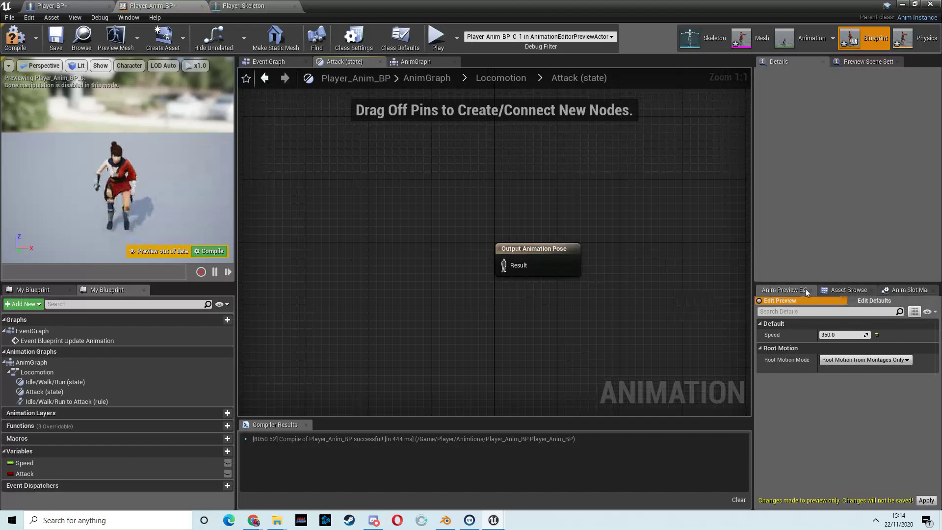
left_click(846, 291)
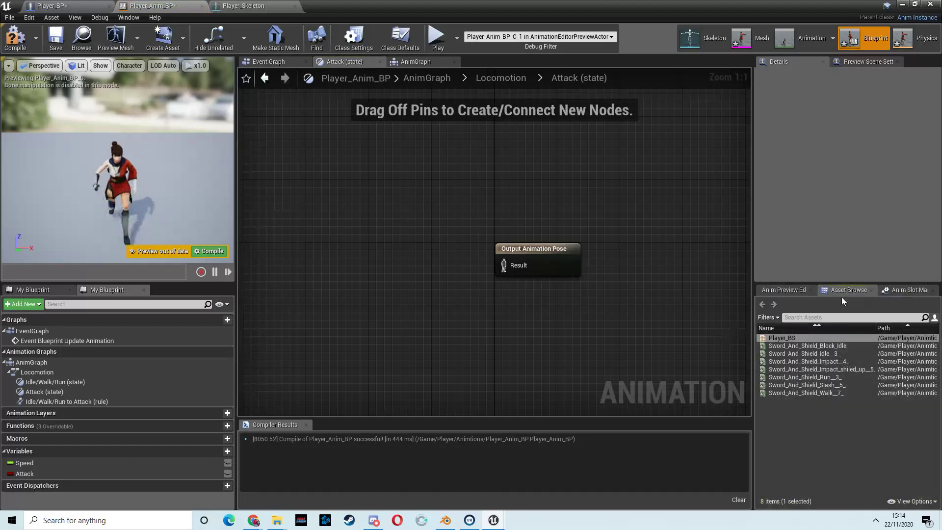
left_click_drag(523, 252, 491, 243)
left_click_drag(848, 384, 473, 256)
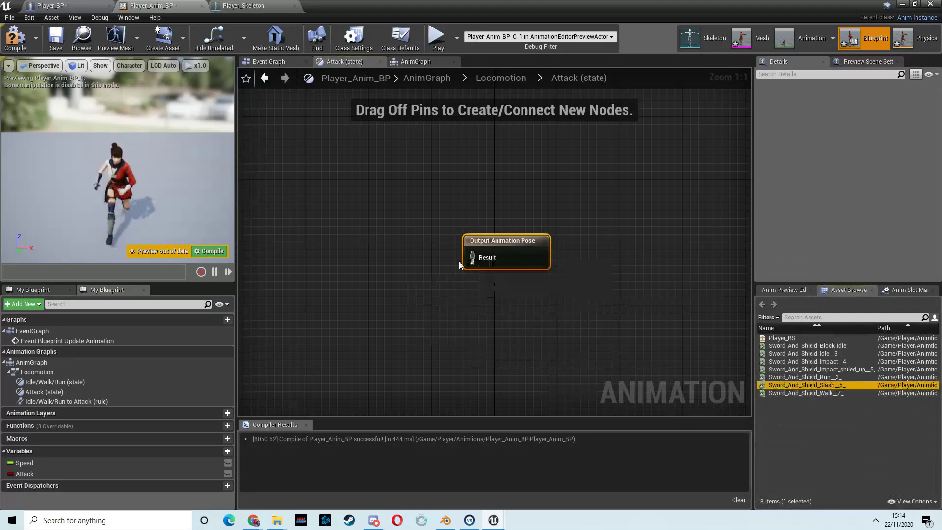
left_click_drag(386, 272, 344, 251)
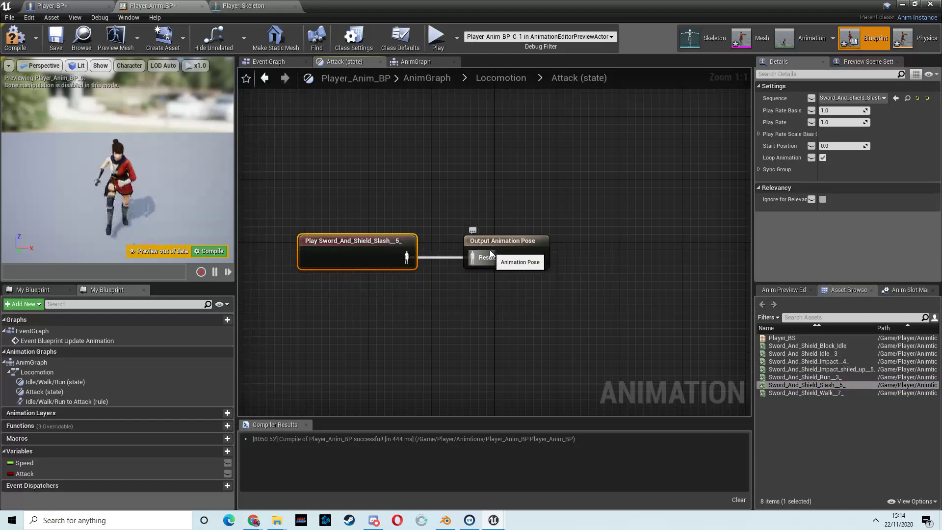
- In the Locomotion state machine, add a return transition from the Attack state to Idle/Walk/Run
left_click(412, 62)
left_click(273, 62)
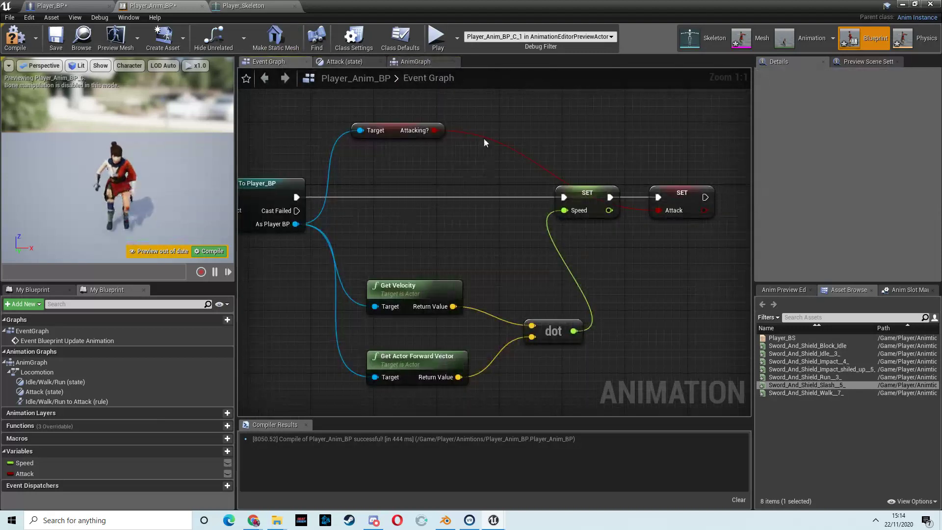
left_click(344, 62)
left_click(512, 79)
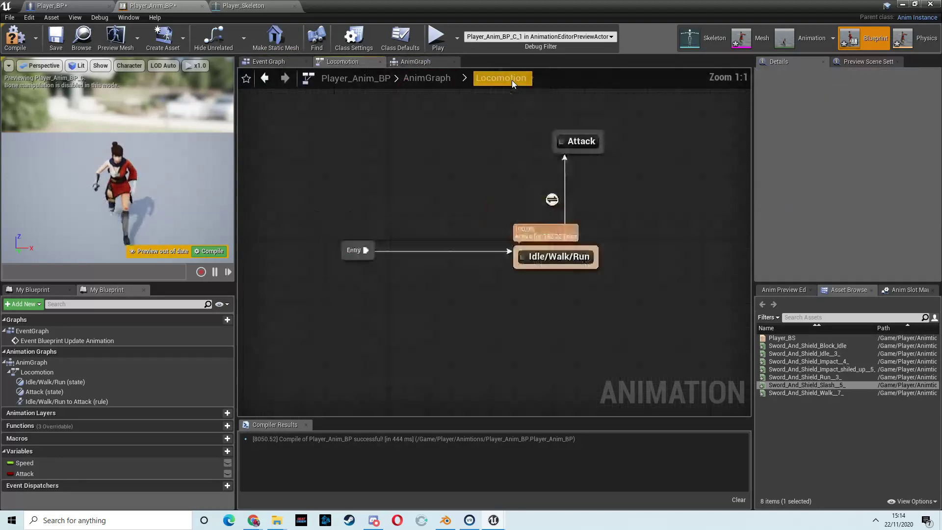
left_click_drag(632, 206, 609, 182)
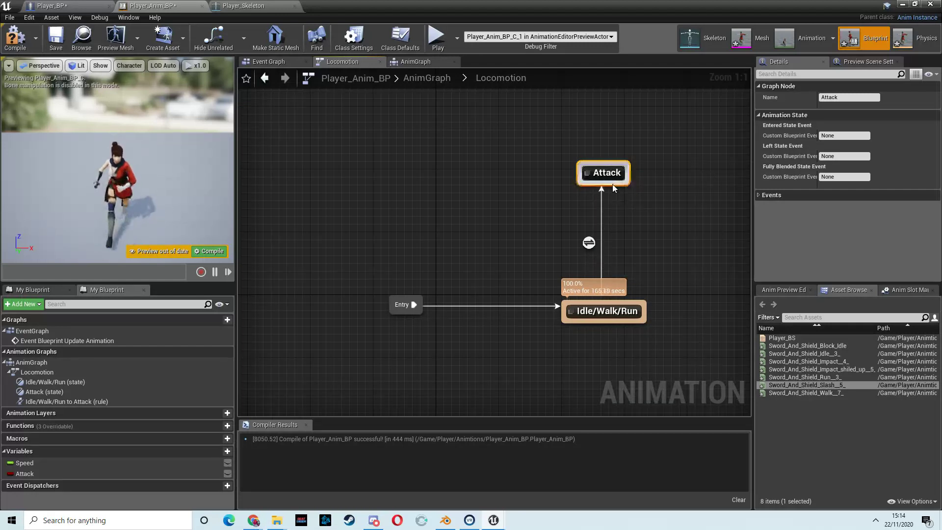
left_click_drag(613, 185, 614, 307)
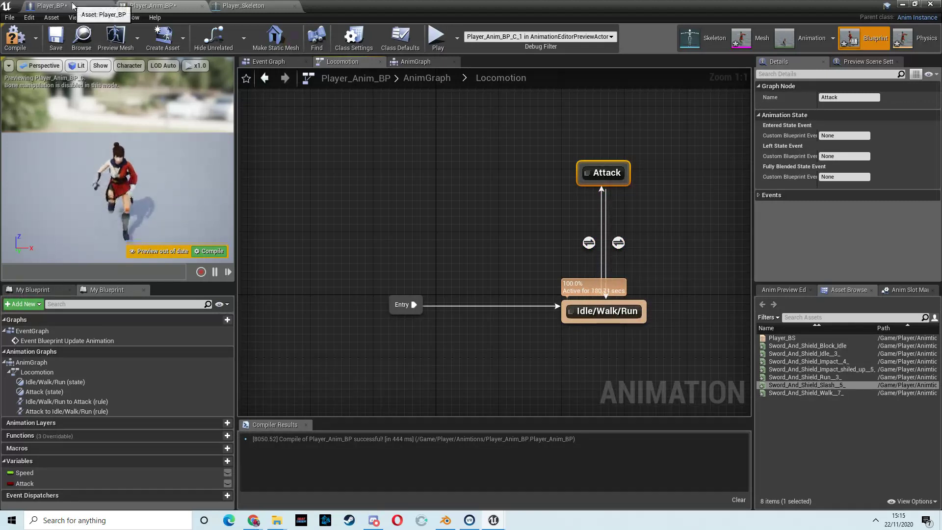
- In the Idle/Walk/Run to Attack rule, compare the Attack variable with true using Equal Boolean and connect it to Can Enter Transition
left_click(101, 5)
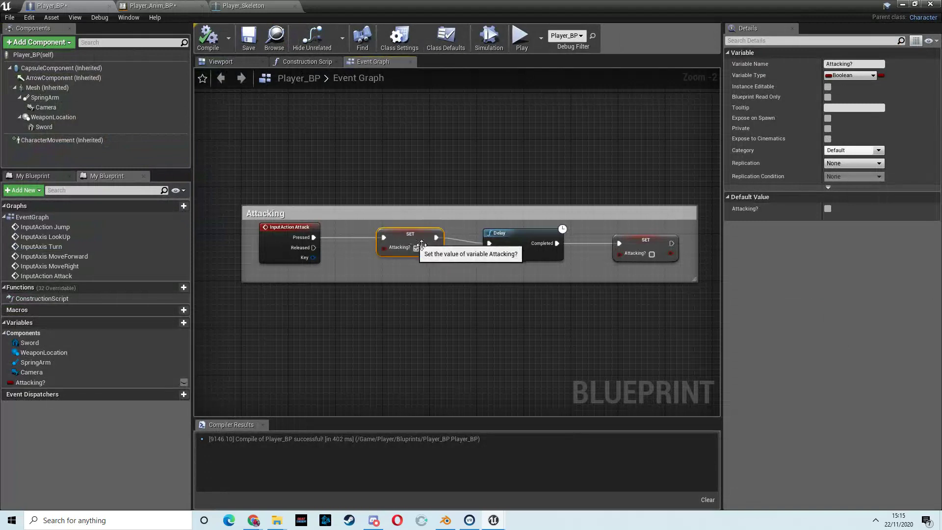
left_click(167, 6)
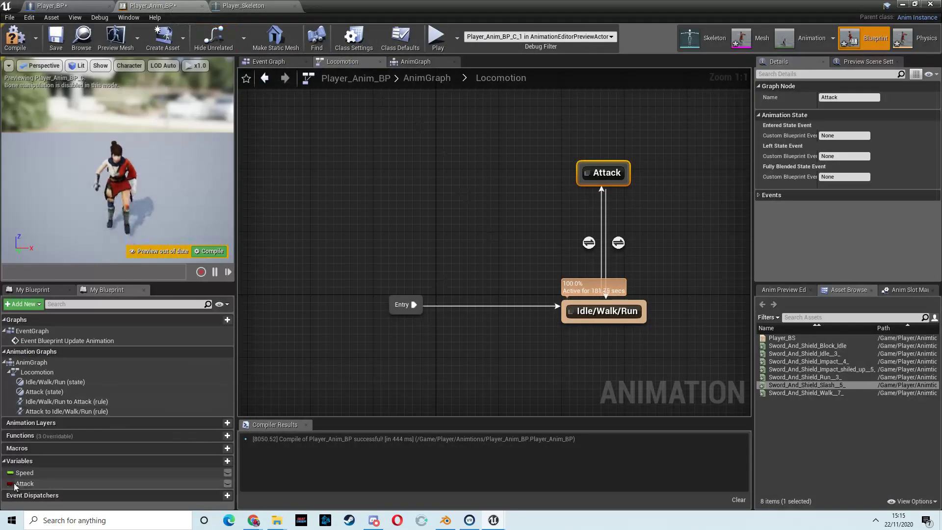
left_click_drag(24, 483, 399, 220)
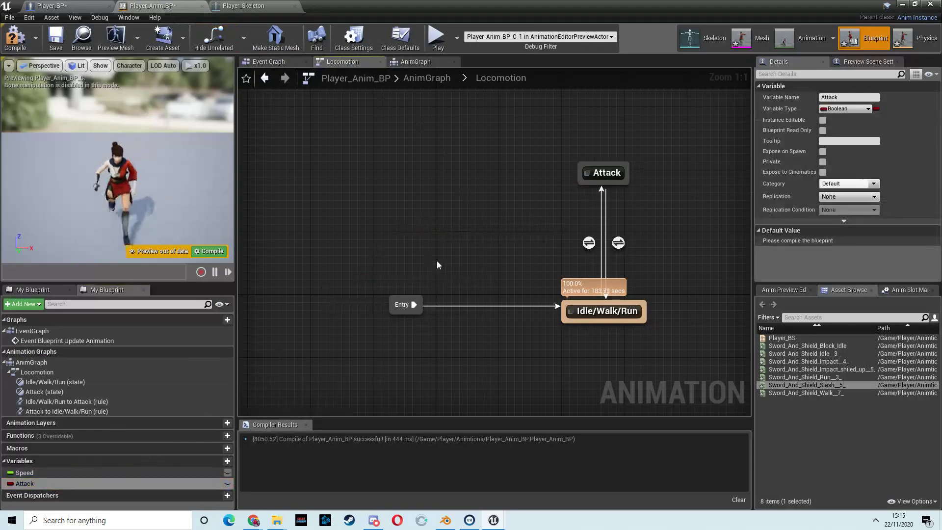
double_click(589, 243)
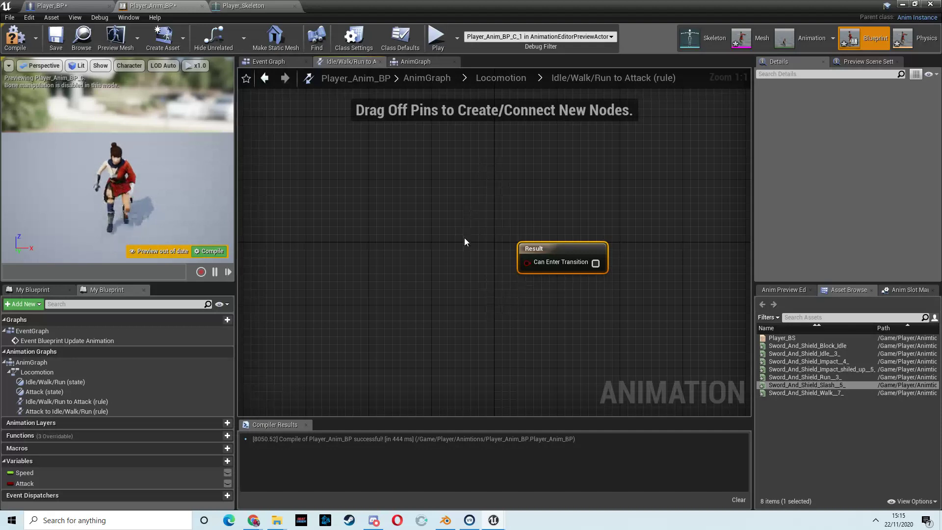
left_click_drag(35, 483, 438, 264)
left_click(364, 292)
type("equ")
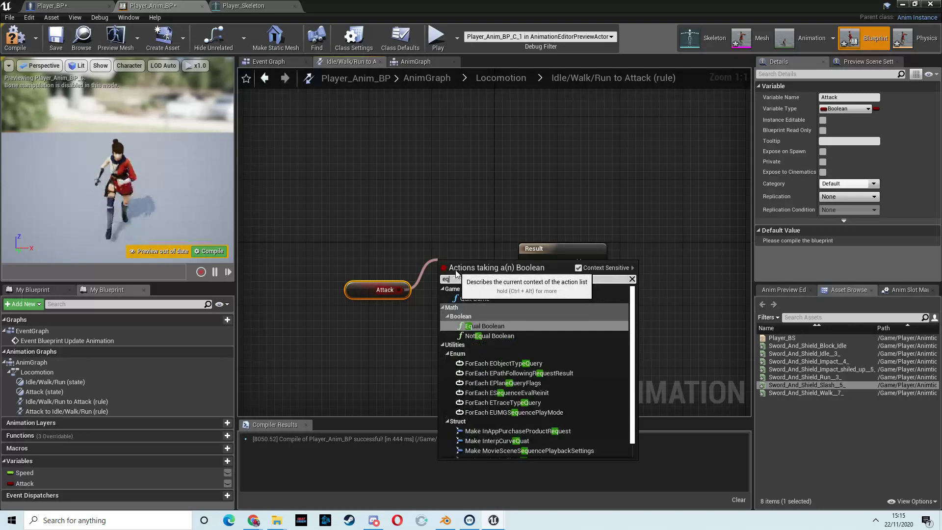
left_click(497, 325)
left_click(463, 278)
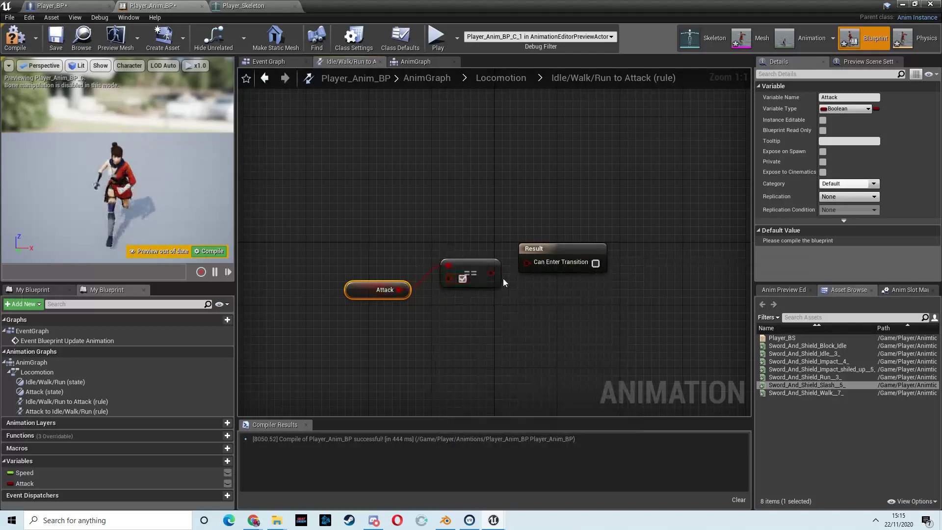
left_click_drag(491, 272, 567, 256)
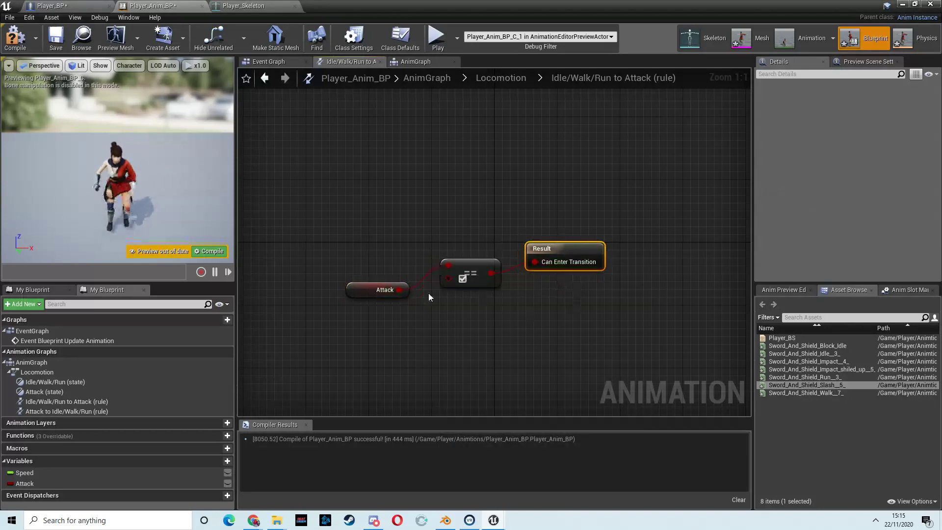
- In the Attack to Idle/Walk/Run rule, connect Attack equals false to Can Enter Transition, and compile Player_Anim_BP
left_click(456, 62)
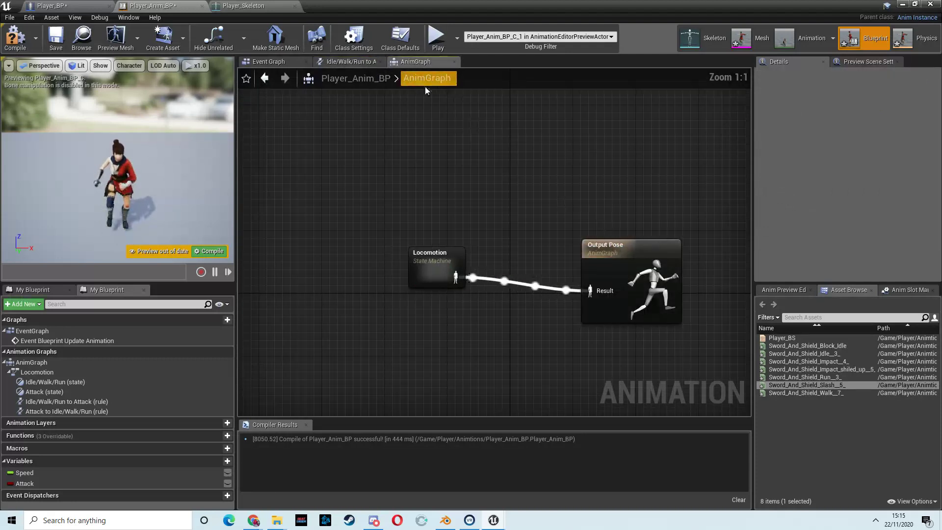
double_click(438, 264)
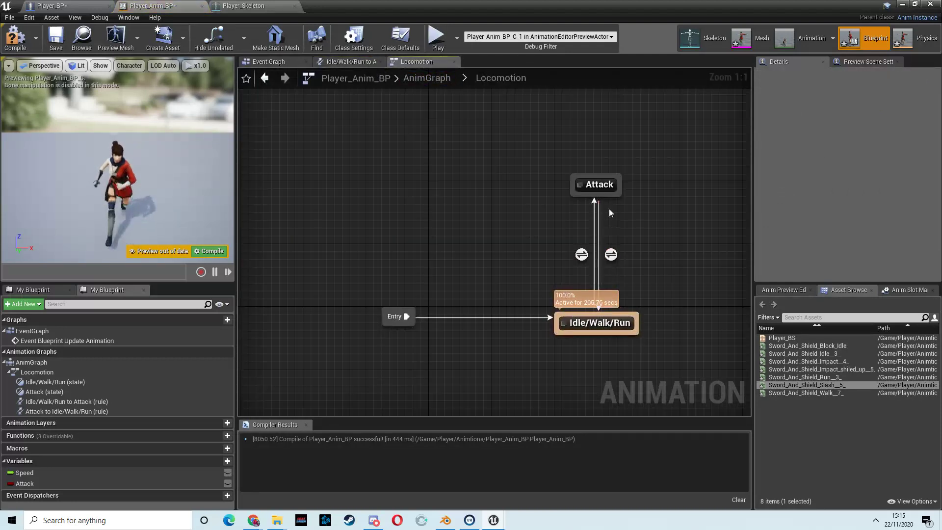
double_click(611, 254)
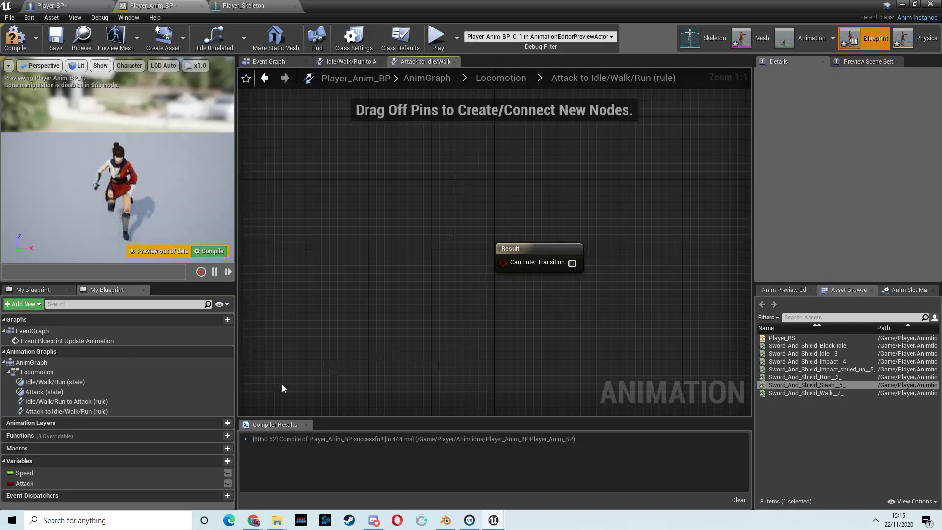
left_click_drag(24, 483, 434, 238)
left_click(344, 270)
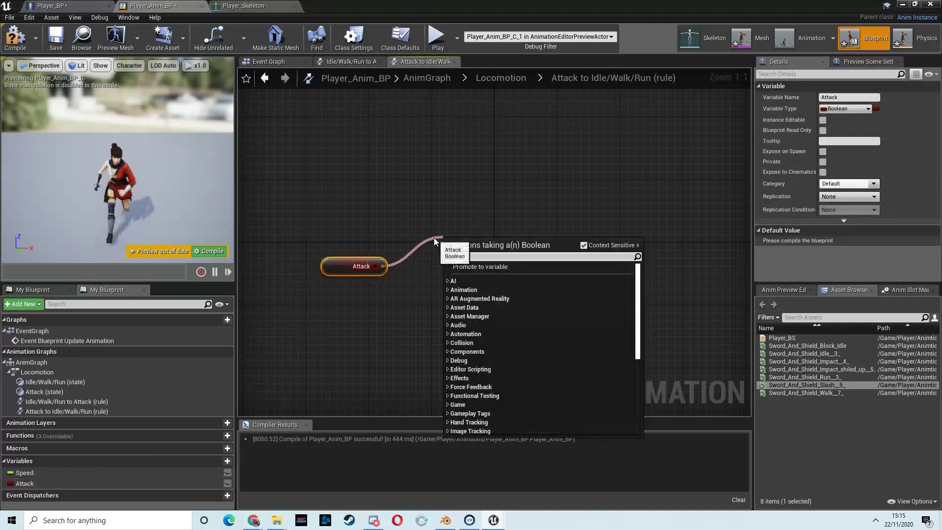
type("eq")
left_click(502, 303)
left_click_drag(544, 264, 582, 255)
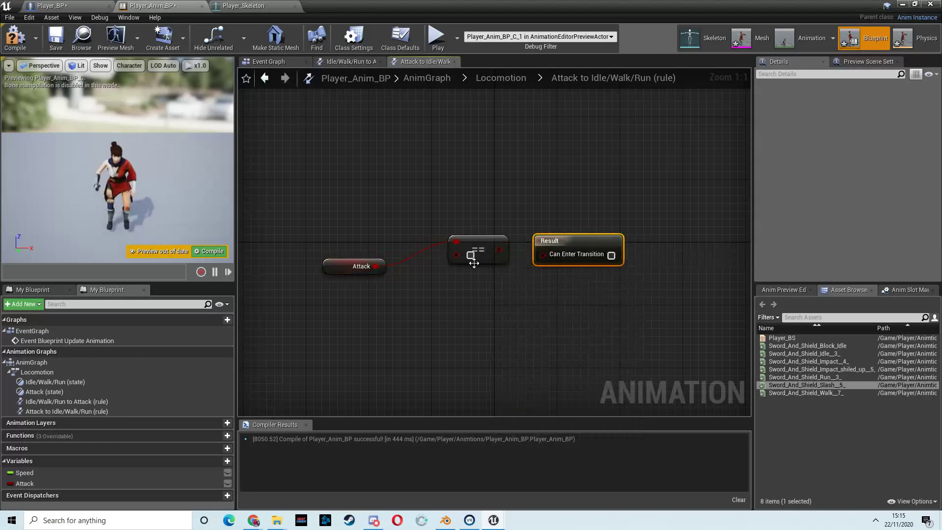
left_click_drag(499, 250, 560, 242)
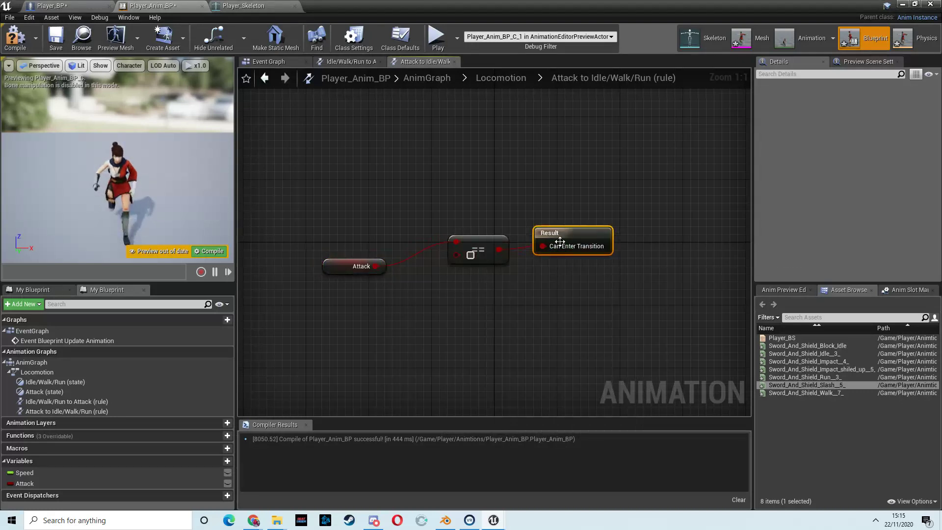
left_click(15, 38)
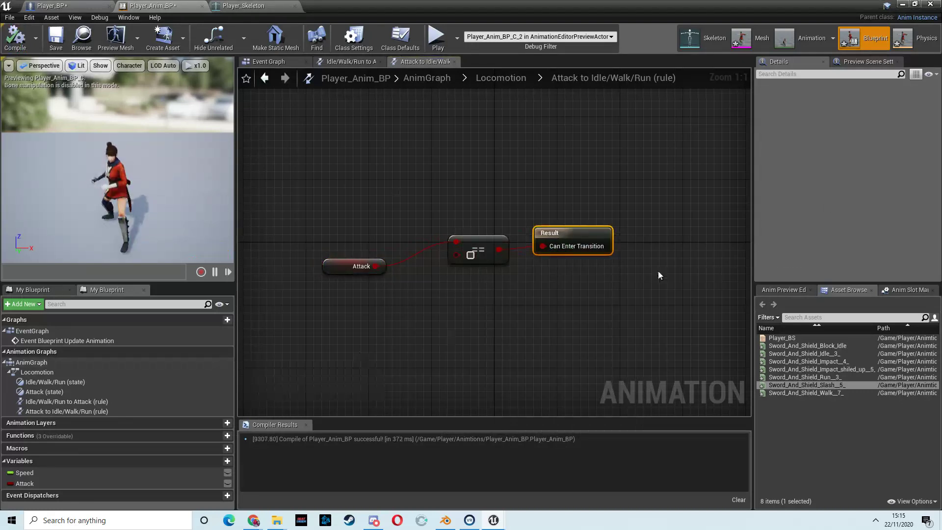
- Play the level to test the sword slash while standing and while running in different directions, and stop the session
left_click(901, 4)
left_click(487, 39)
left_click(493, 152)
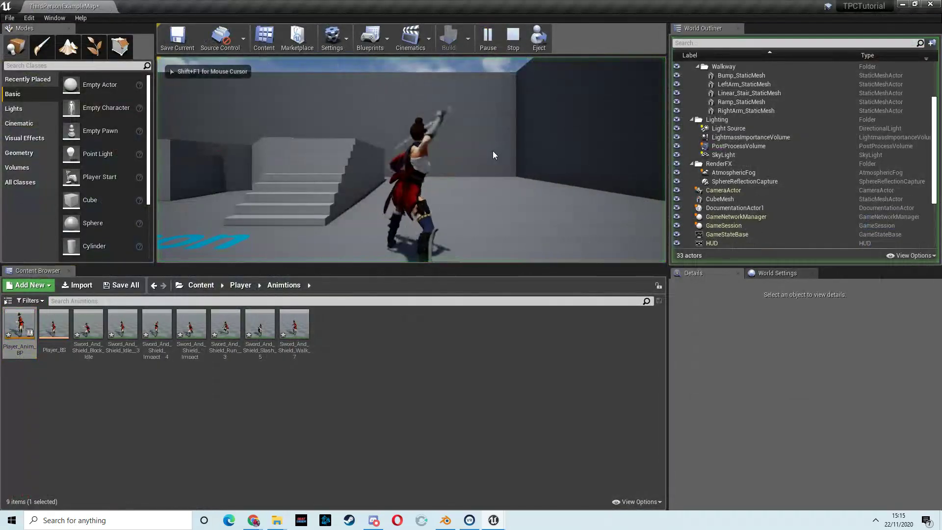
key("w")
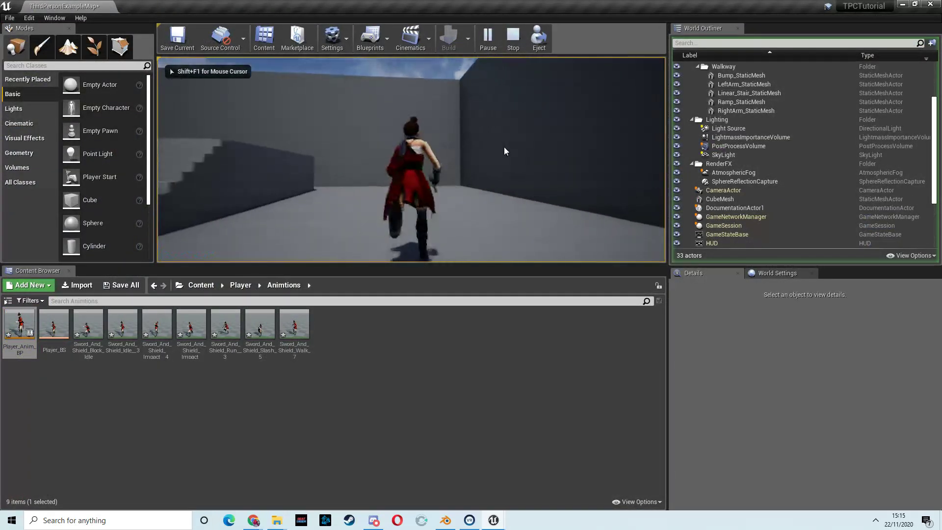
left_click(504, 147)
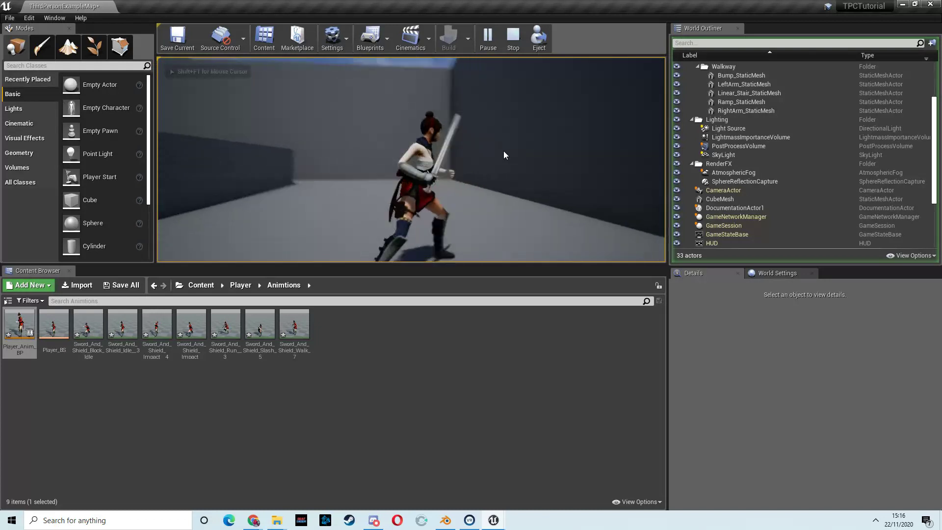
key("s")
left_click(502, 150)
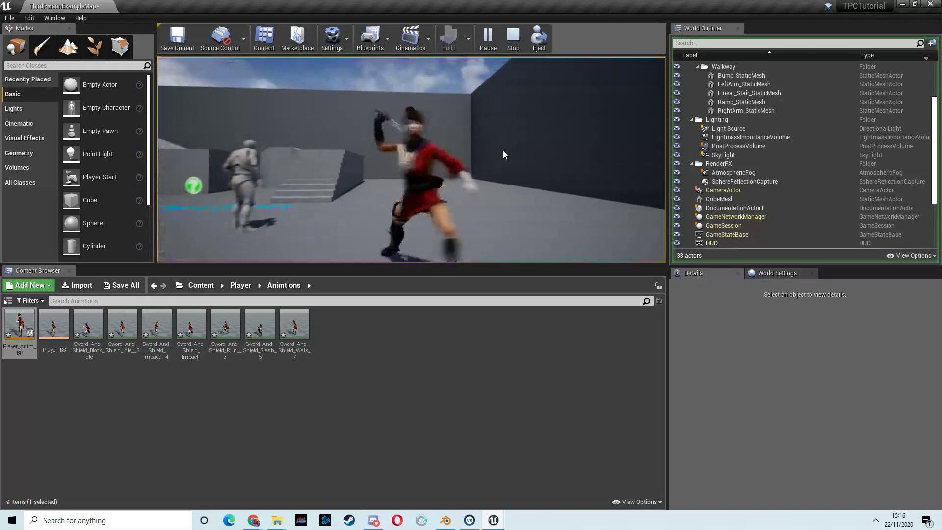
key("w")
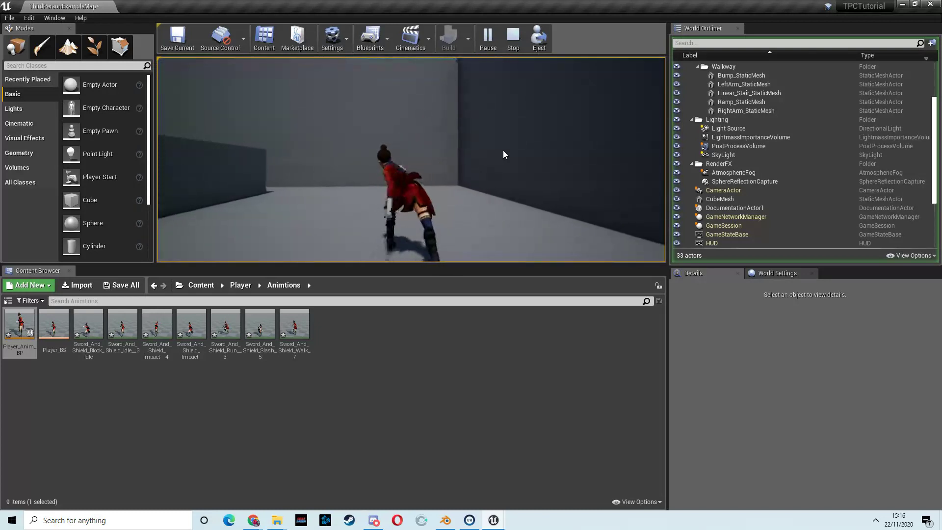
key("s")
left_click(502, 150)
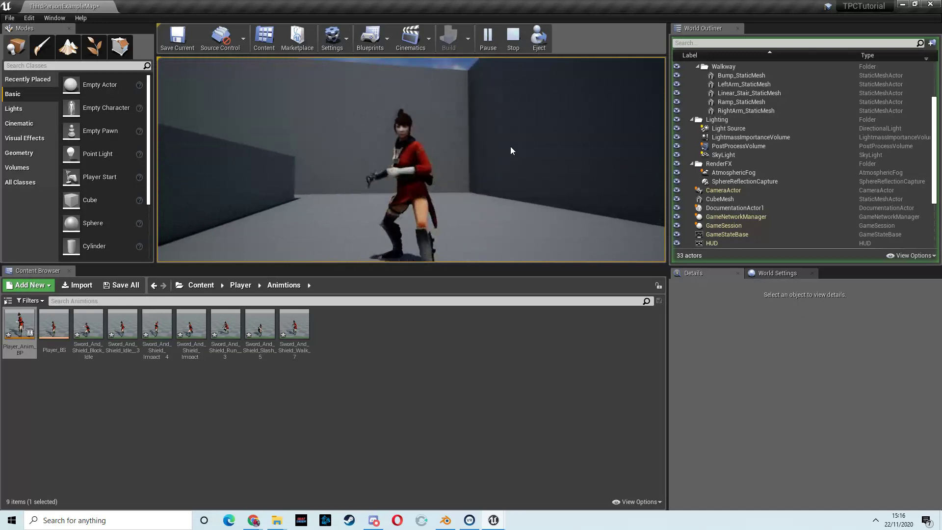
left_click(510, 146)
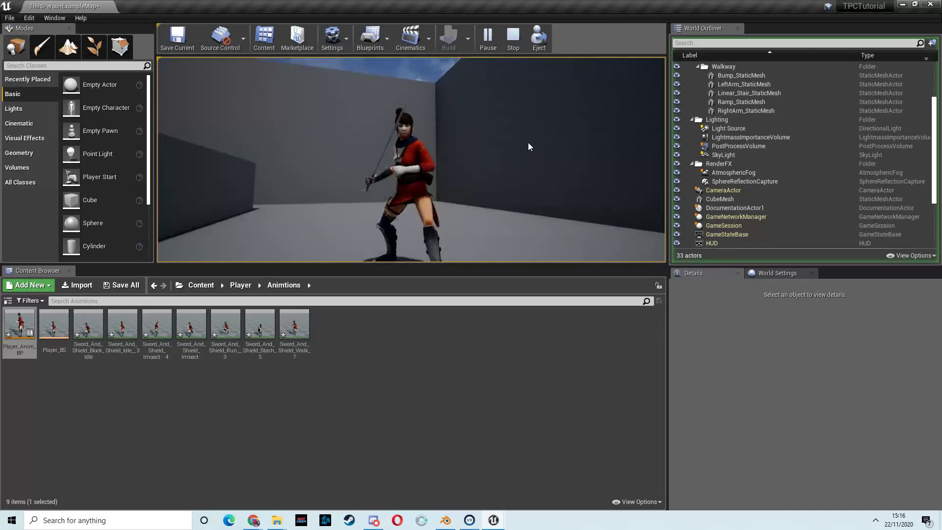
left_click(527, 143)
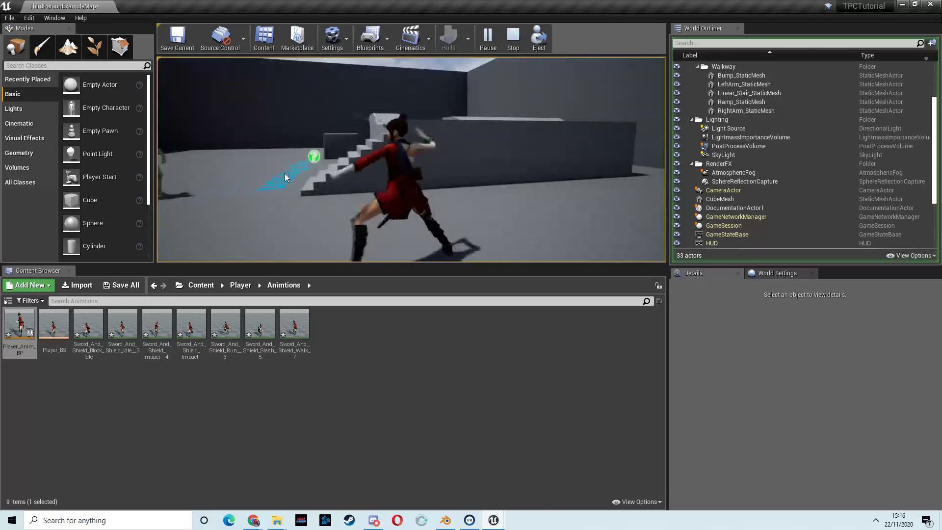
key("w")
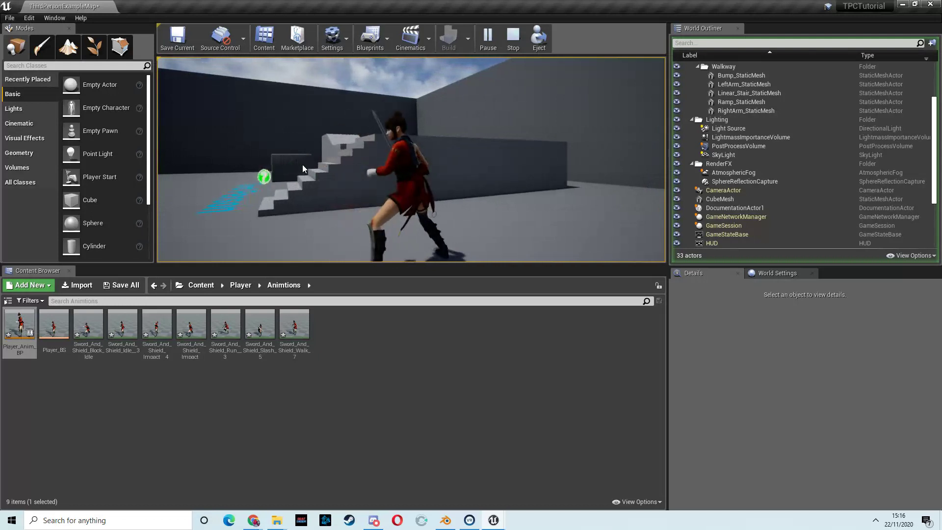
key("Escape")
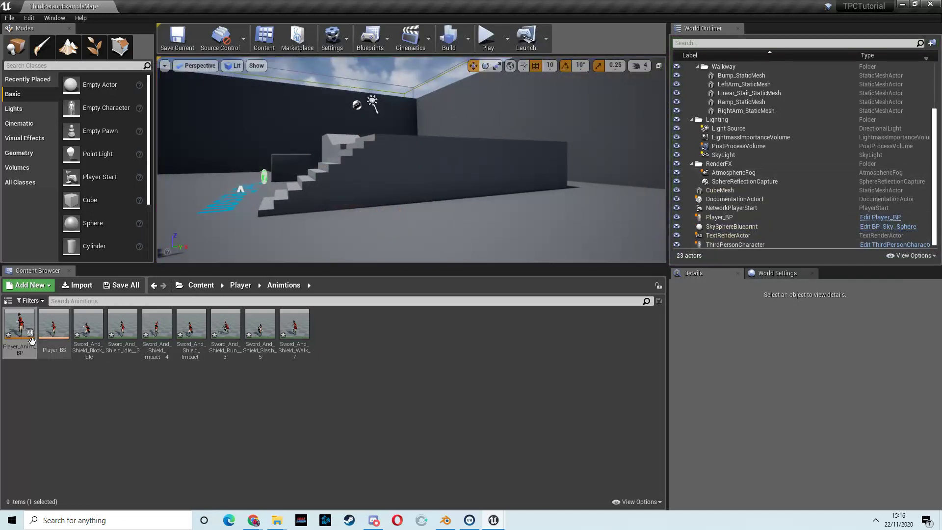
- In Player_BP's Attacking section, set the Delay node's Duration to 1.3 and compile the blueprint
double_click(18, 328)
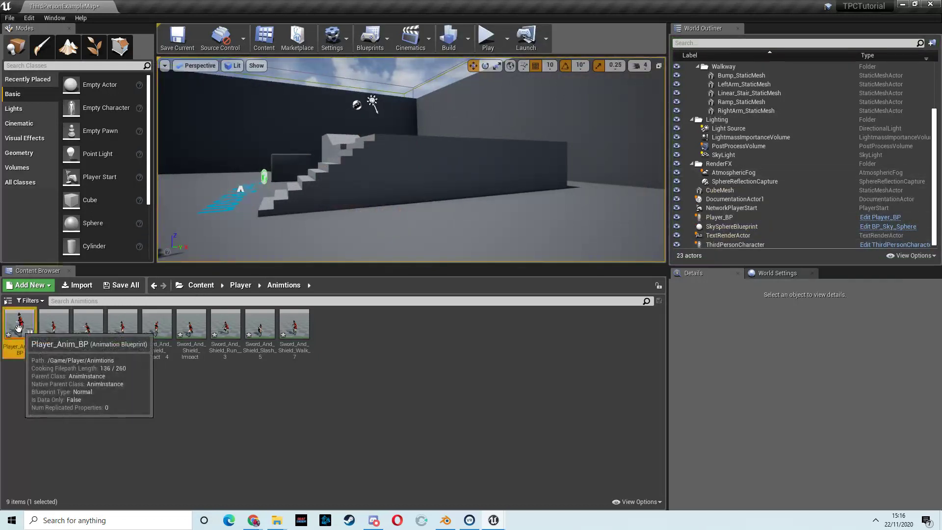
left_click(67, 6)
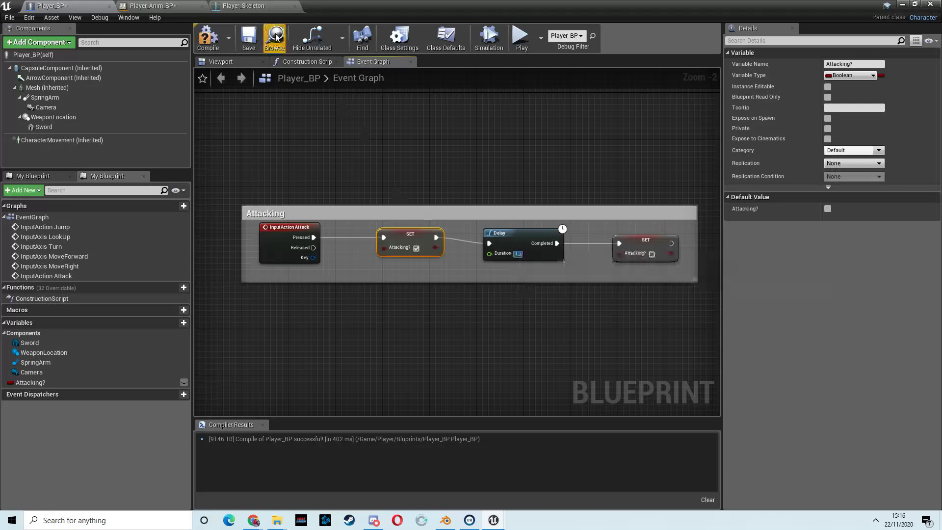
left_click(209, 38)
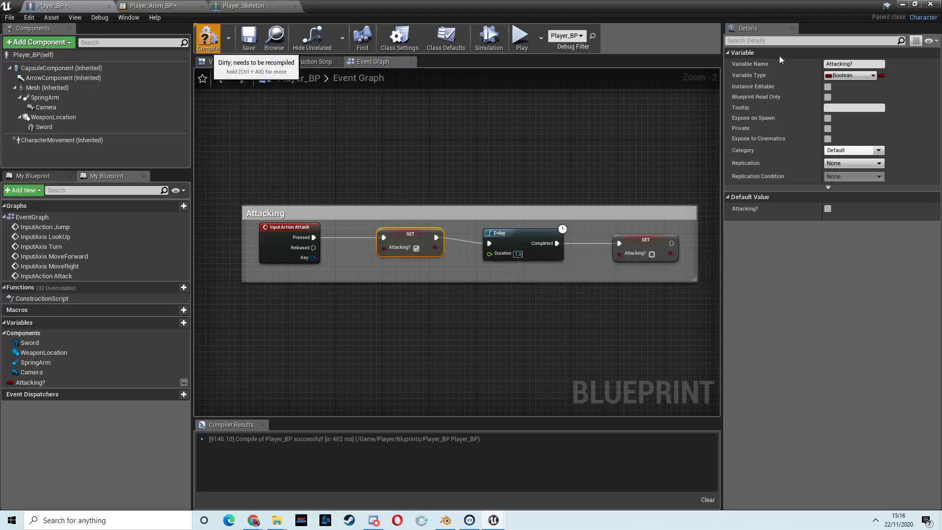
- Play the level to test the sword slash with the new delay while standing and running in different directions, and stop the session
left_click(903, 4)
left_click(493, 34)
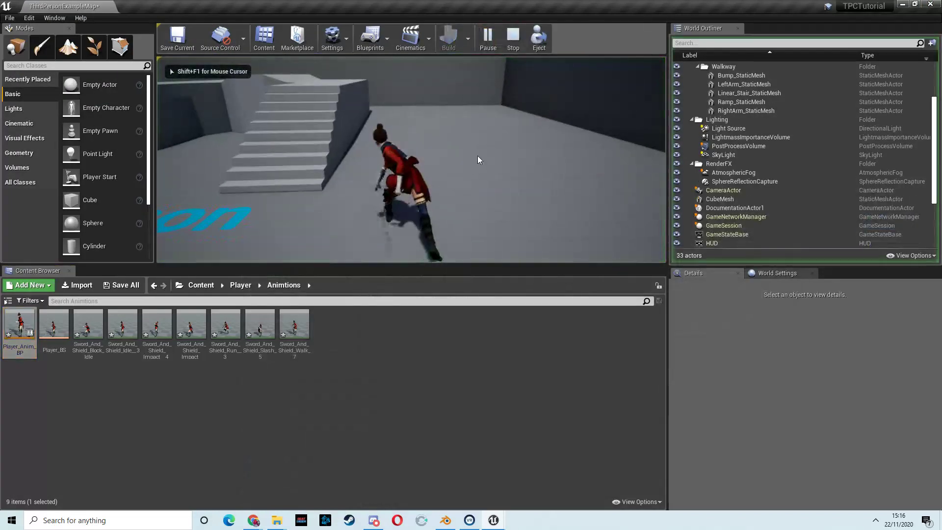
left_click(479, 153)
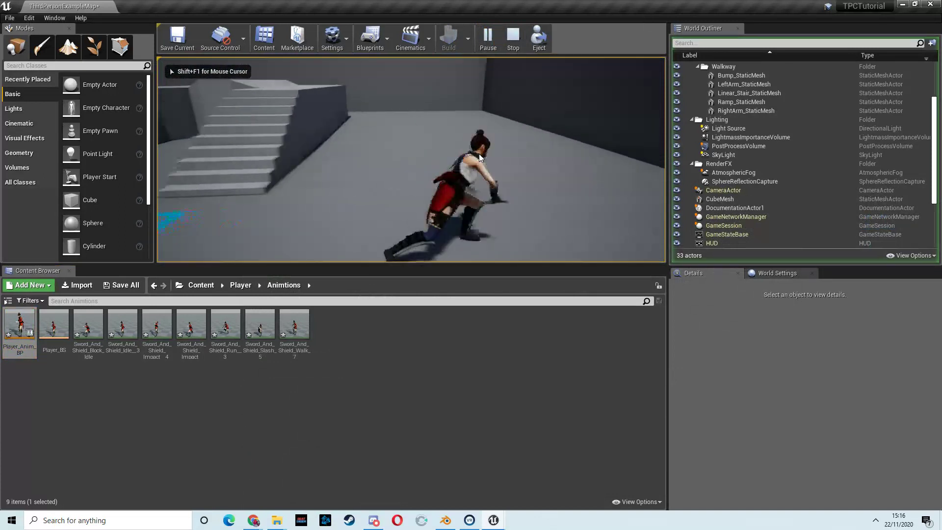
key("s")
left_click(479, 153)
key("w")
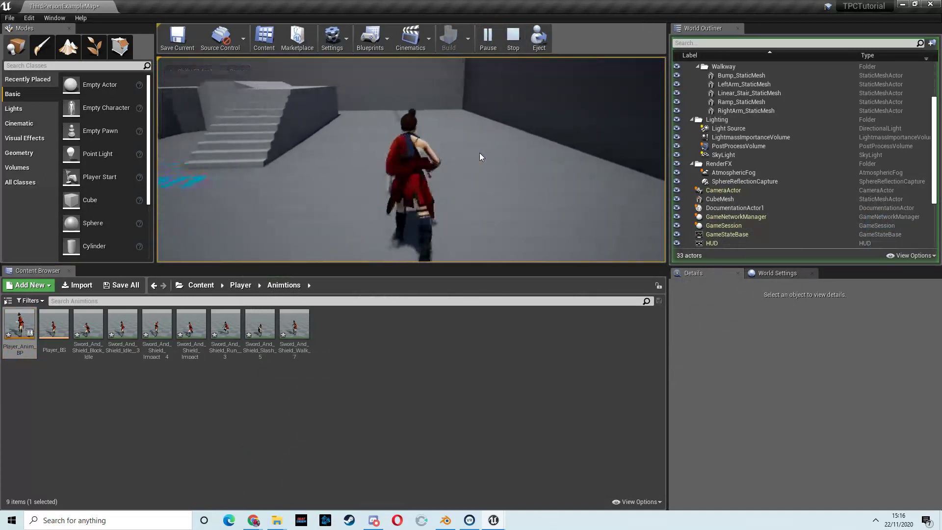
left_click(479, 153)
key("s")
key("w")
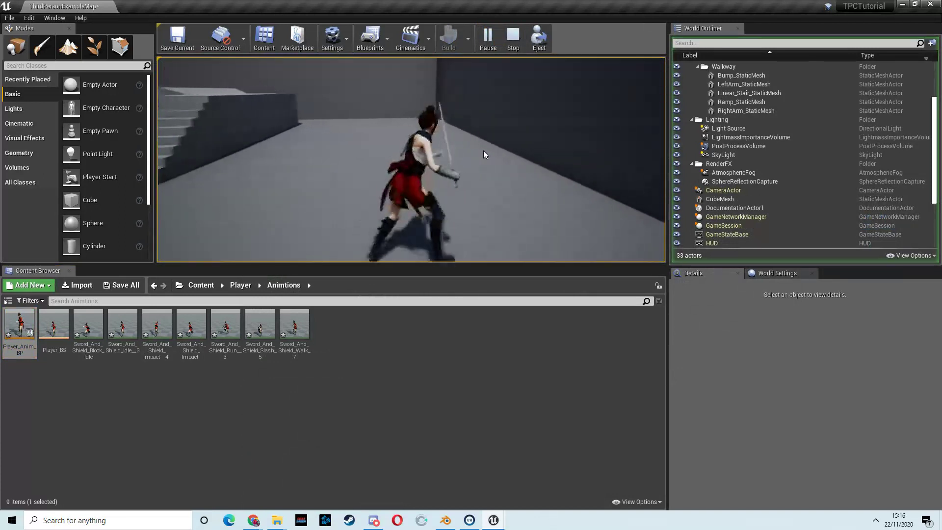
key("s")
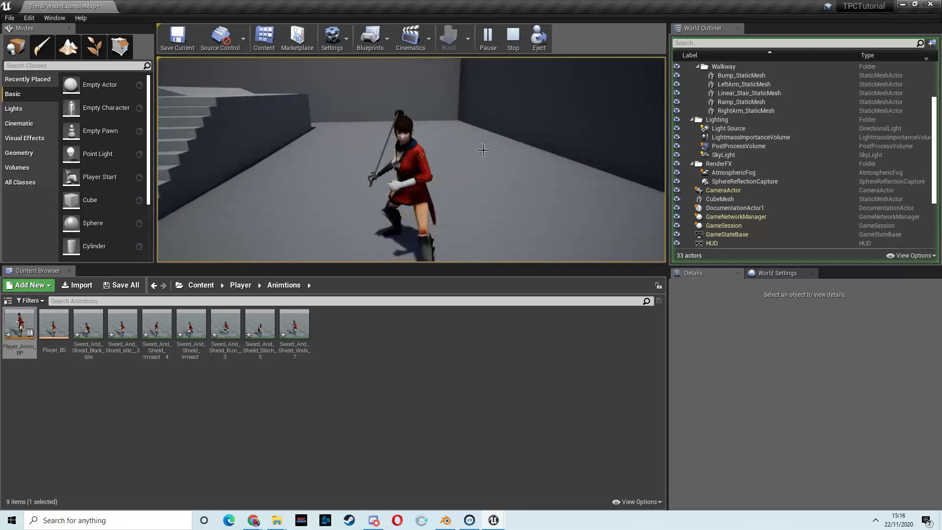
key("Escape")
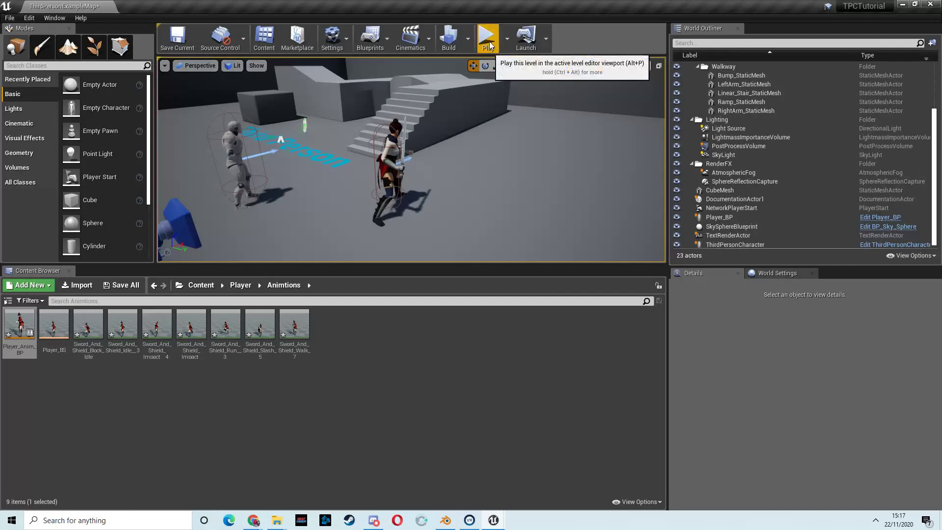
- Open Player_BP from its character in the level and shift the Attacking comment group slightly in the Event Graph
left_click(393, 153)
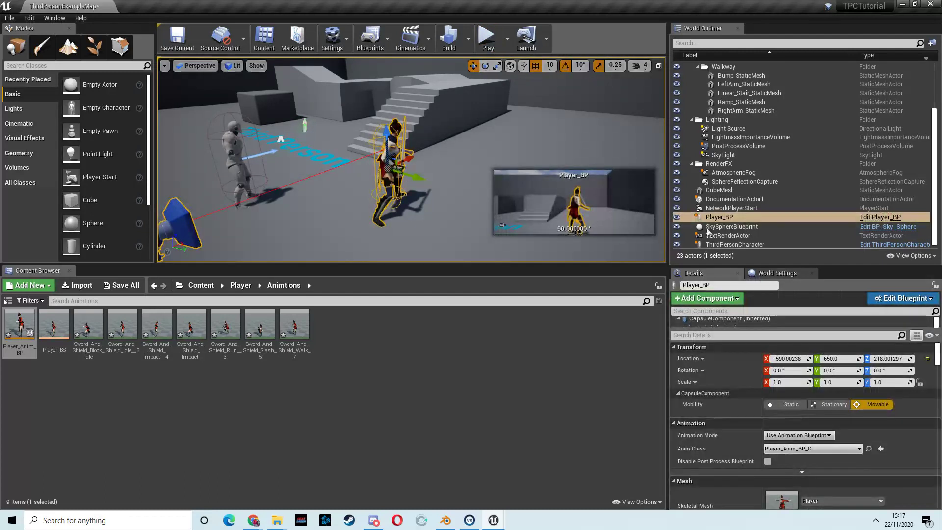
left_click(880, 218)
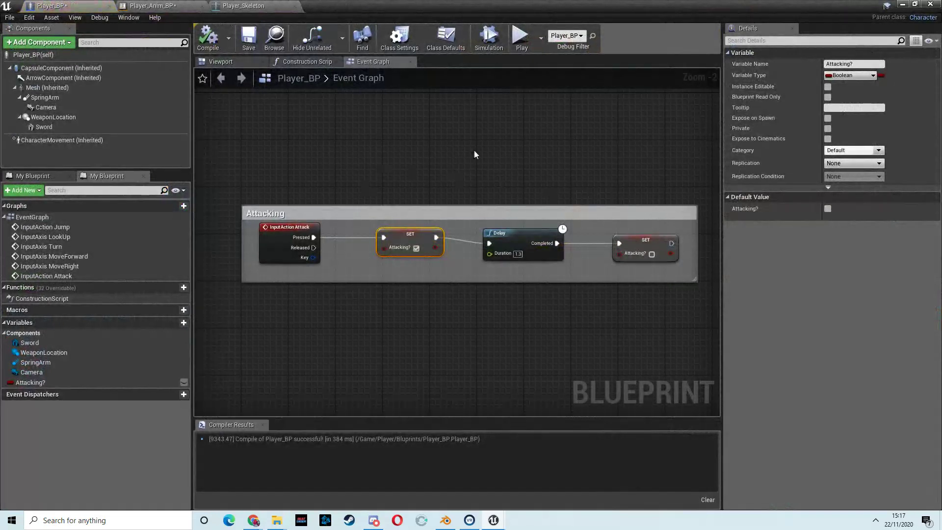
right_click_drag(362, 171, 346, 138)
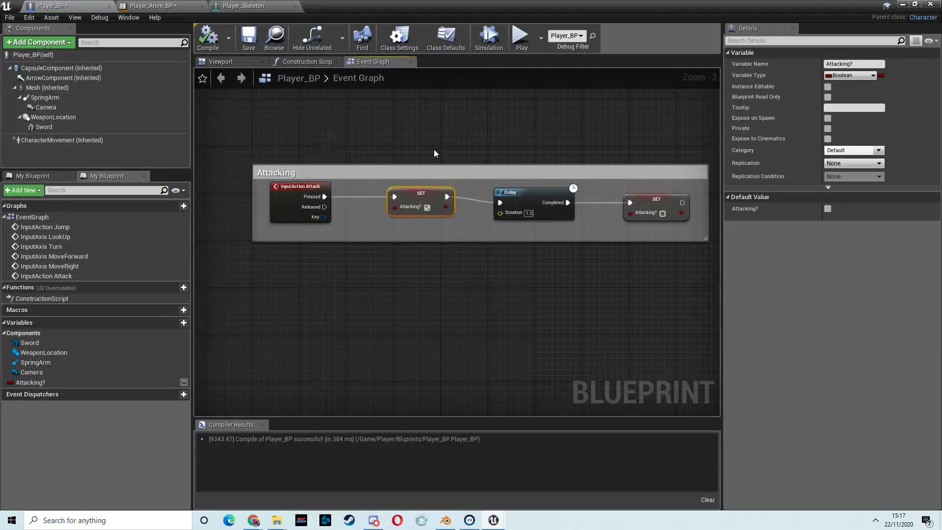
right_click_drag(410, 142, 464, 160)
left_click_drag(372, 190, 371, 185)
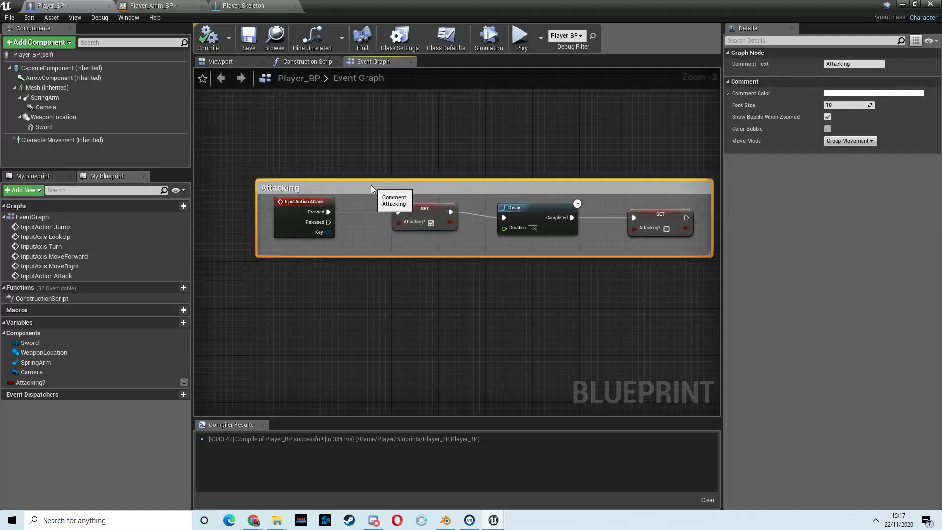
left_click(260, 519)
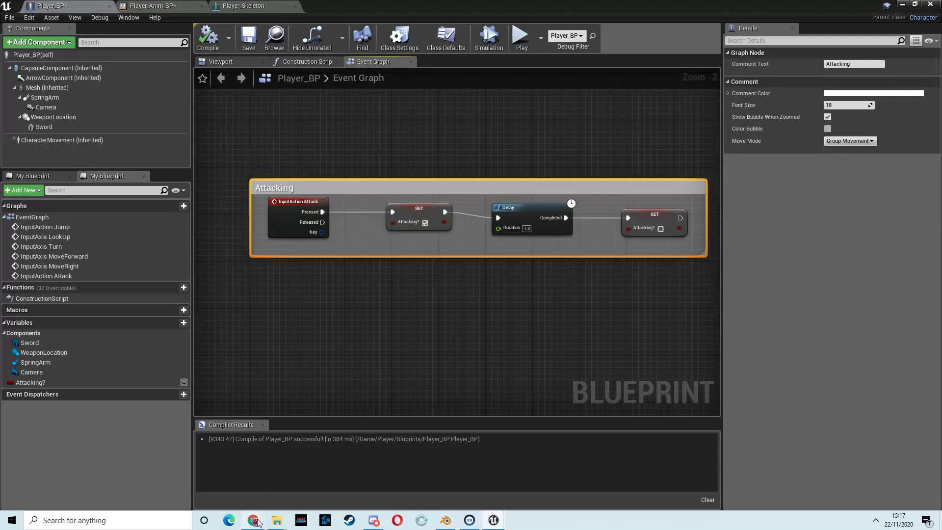
left_click(206, 493)
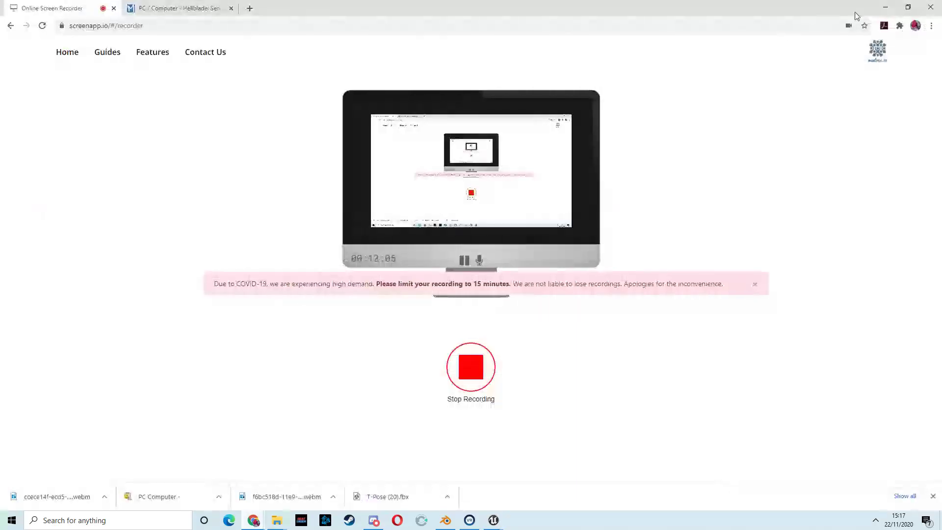
left_click(884, 11)
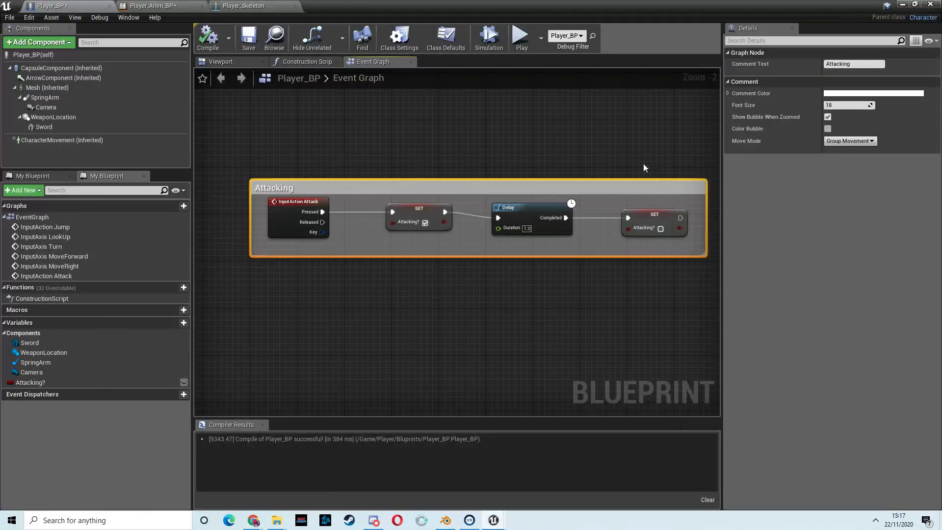
- Spread out the Attacking nodes to make room between the true Attacking? setter and the Delay, and enlarge the comment box
right_click_drag(645, 168, 511, 175)
left_click_drag(535, 225, 648, 226)
left_click_drag(358, 214, 417, 214)
right_click_drag(359, 171, 559, 153)
left_click_drag(490, 201, 508, 201)
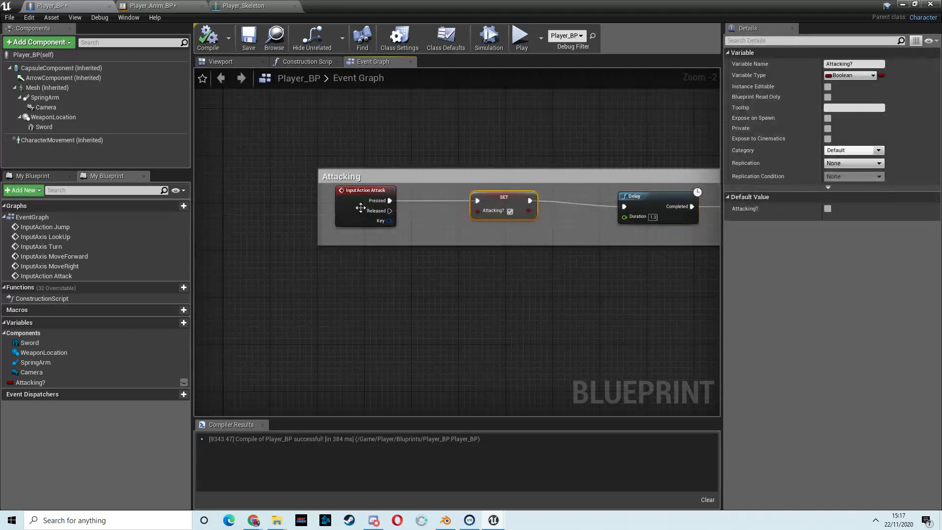
left_click_drag(383, 185, 239, 177)
left_click_drag(320, 170, 318, 152)
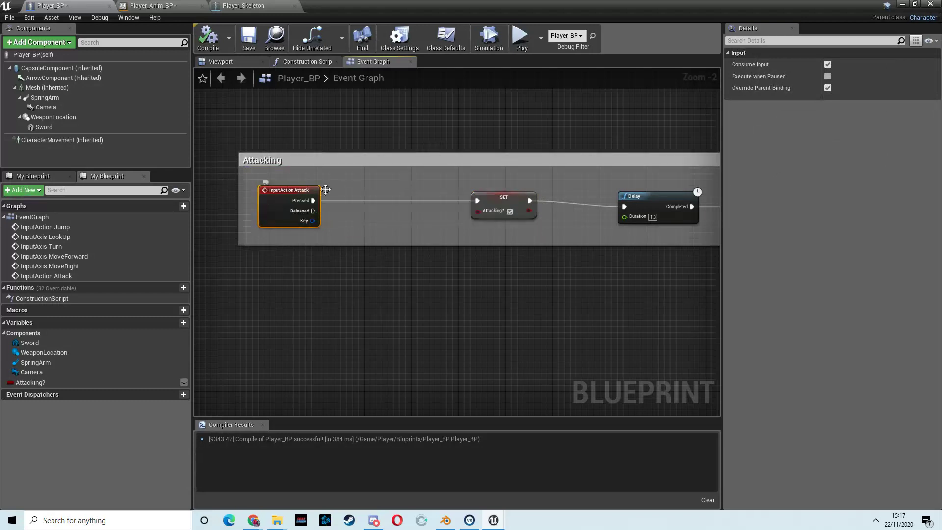
left_click_drag(494, 199, 458, 204)
left_click(468, 198)
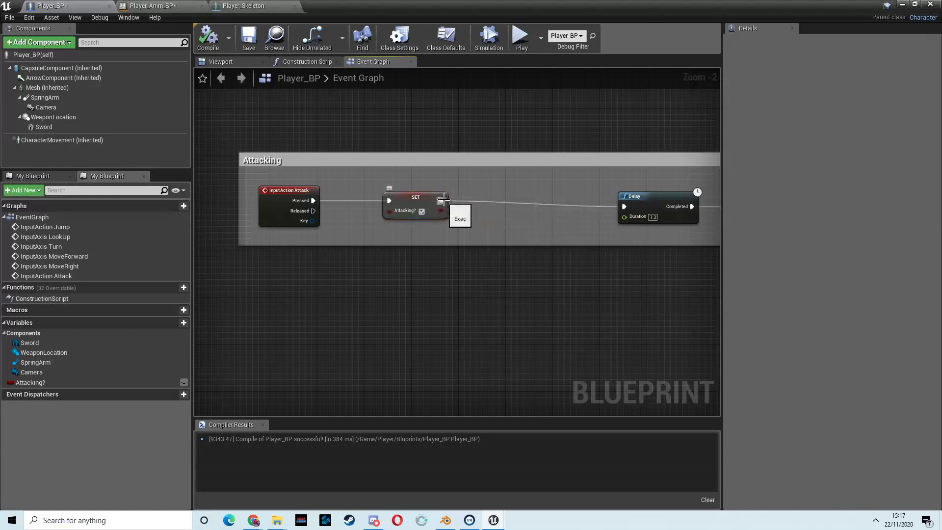
- Try stopping the character by wiring Stop Movement Immediately, targeting Character Movement, between the true Attacking? setter and the Delay, and compile Player_BP
left_click_drag(63, 139, 479, 150)
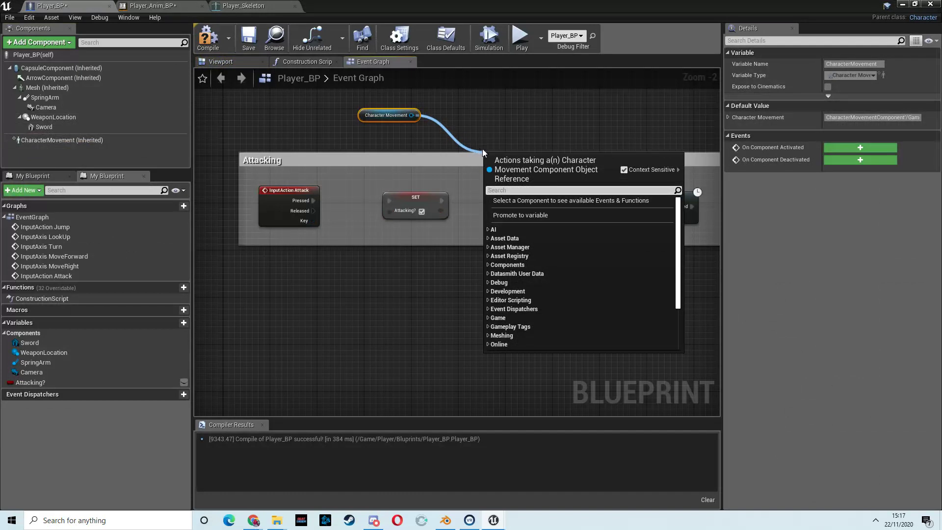
type("stop")
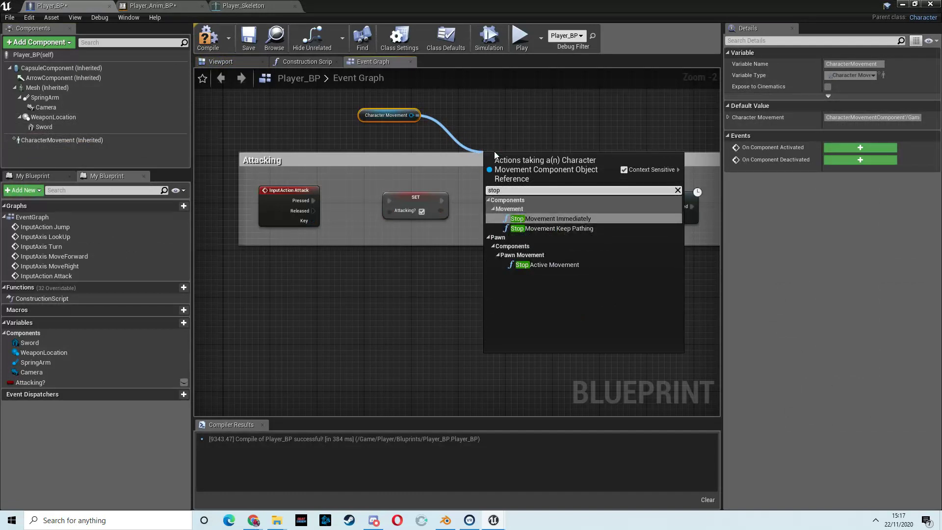
left_click(550, 219)
left_click_drag(502, 167, 505, 209)
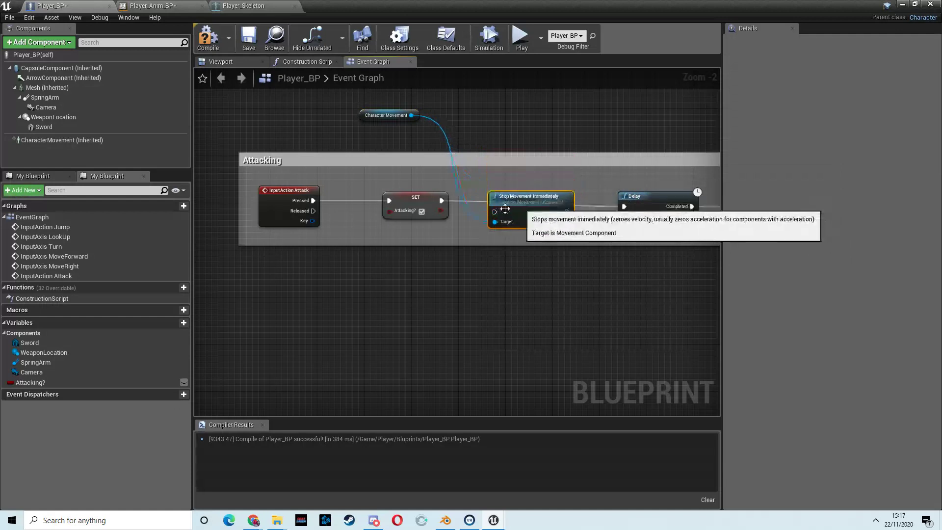
left_click_drag(441, 201, 495, 212)
right_click_drag(524, 195, 465, 193)
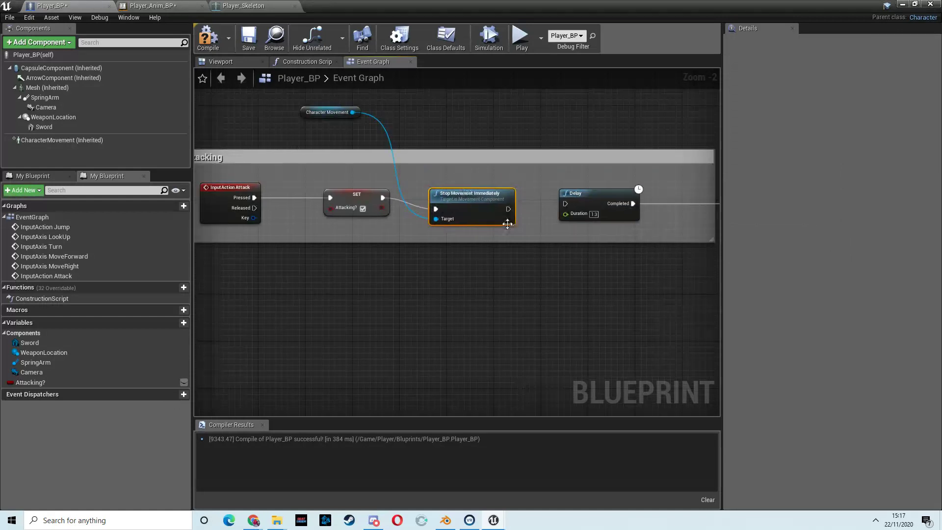
left_click_drag(508, 210, 566, 204)
left_click_drag(481, 204, 480, 197)
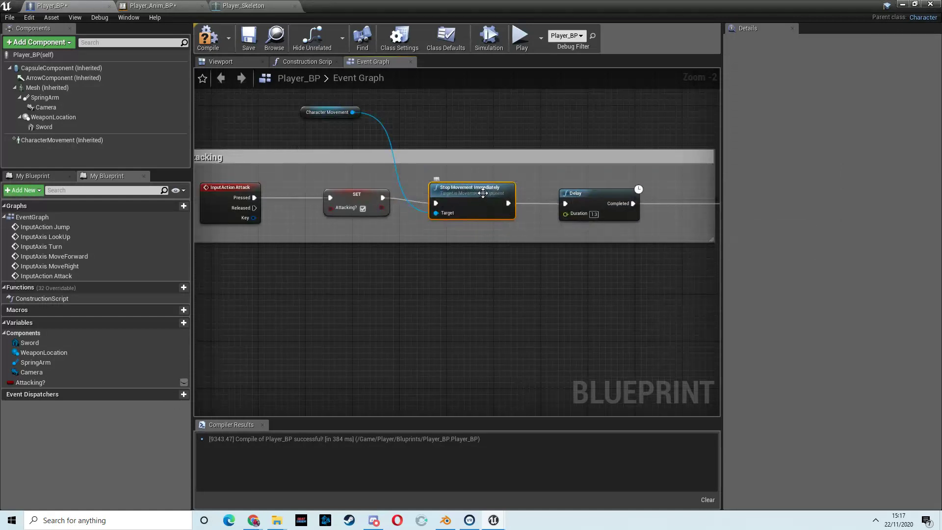
right_click_drag(531, 120, 474, 101)
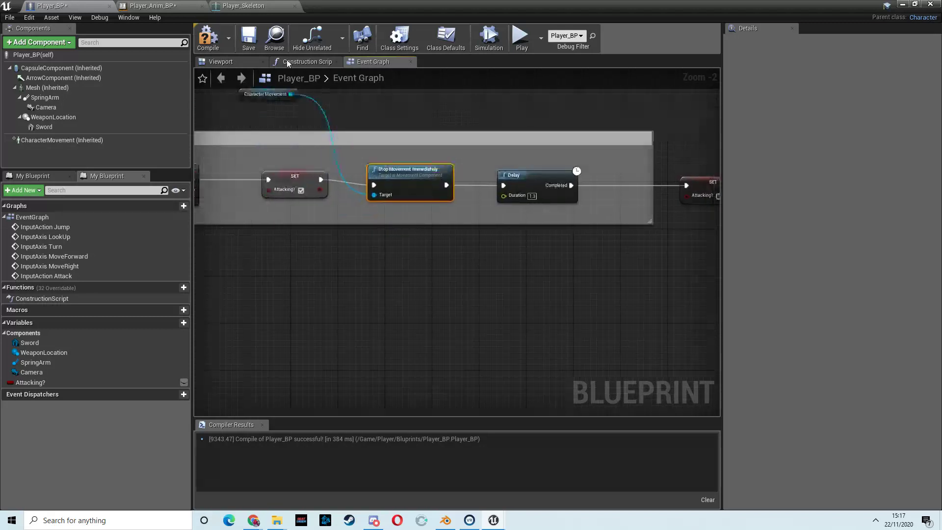
mouse_move(590, 120)
right_mouse_down()
mouse_move(597, 117)
mouse_move(502, 119)
mouse_move(579, 112)
right_mouse_up()
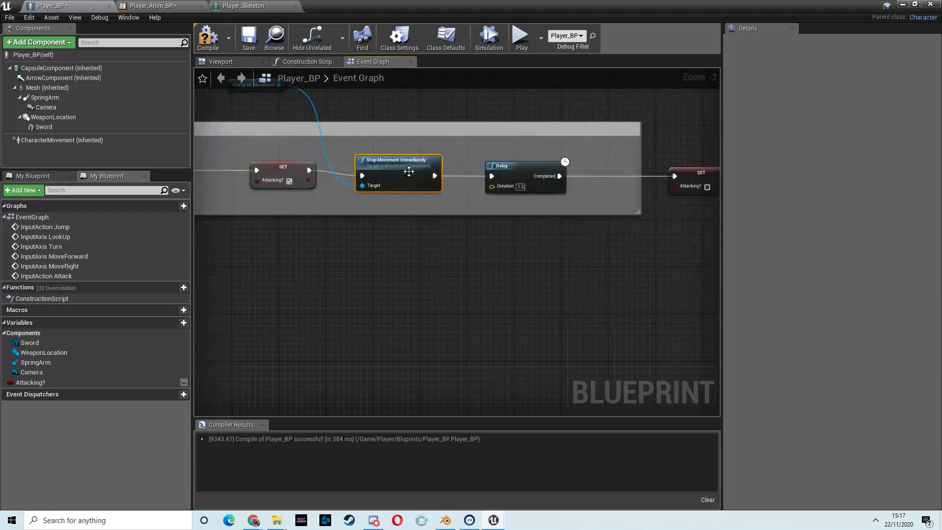
left_click(215, 43)
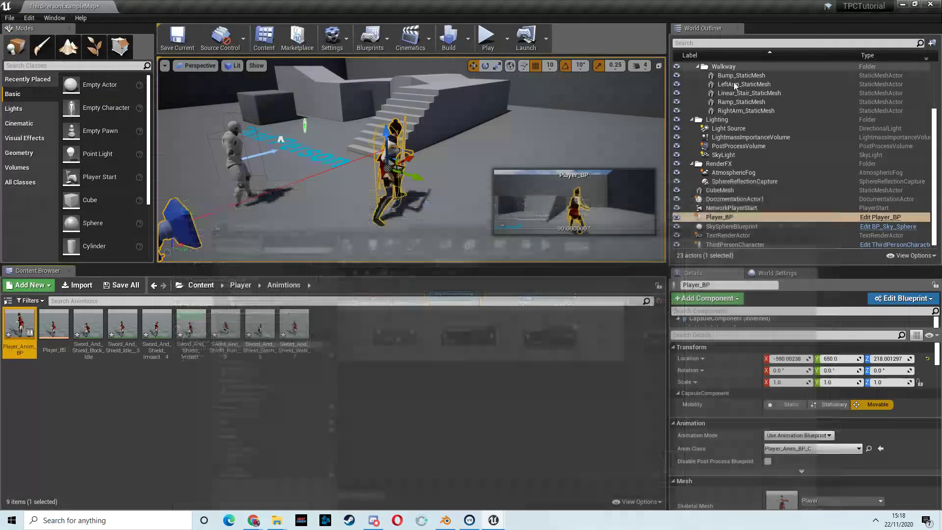
- Play the level to test whether Stop Movement Immediately halts the running character during the slash, and end the session
left_click(492, 117)
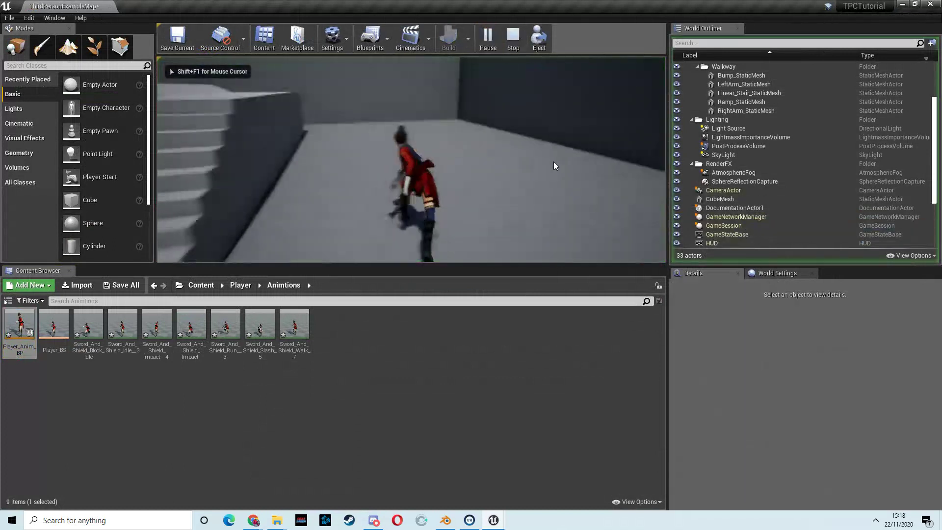
key("d")
key("a")
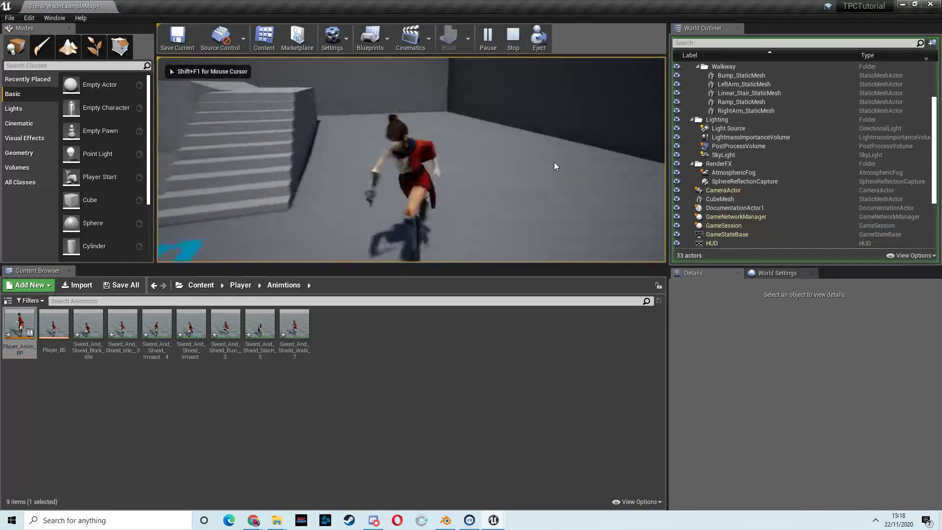
key("d")
left_click(554, 166)
key("s")
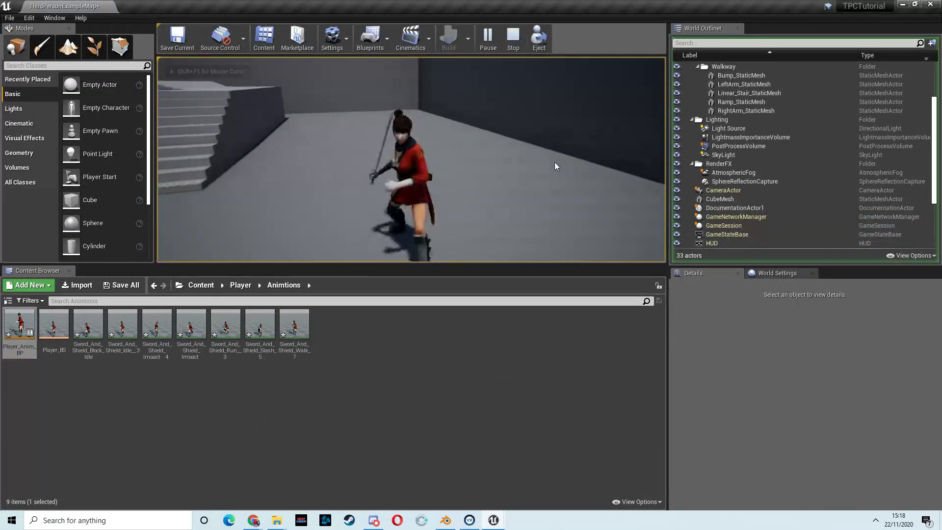
key("Escape")
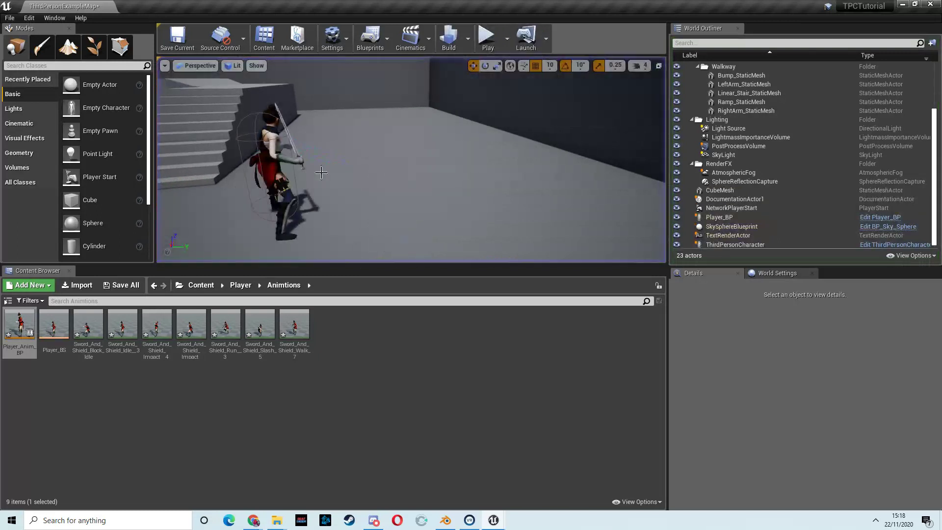
- Reopen Player_BP and delete the Character Movement and Stop Movement Immediately nodes from the Attacking section
left_click(274, 166)
left_click(876, 218)
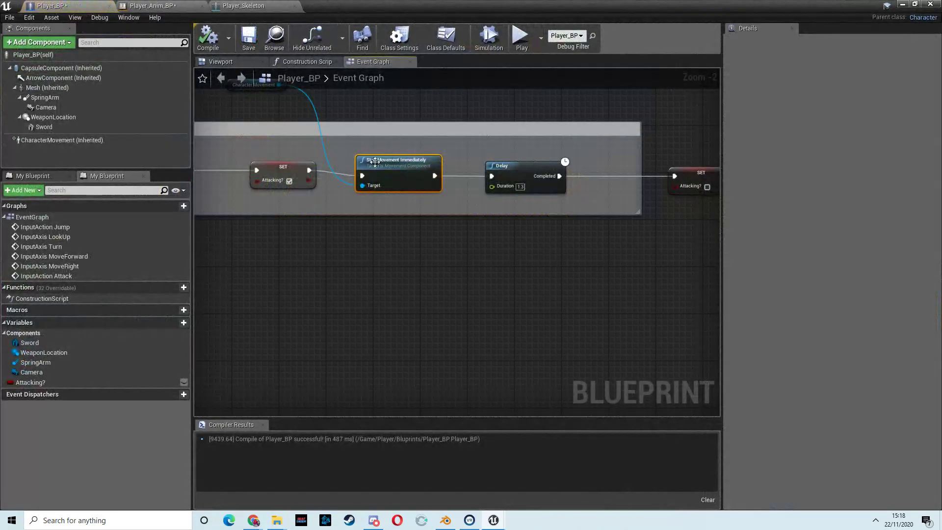
right_click_drag(388, 103, 429, 136)
left_click_drag(313, 117, 439, 135)
left_click_drag(379, 113, 467, 143)
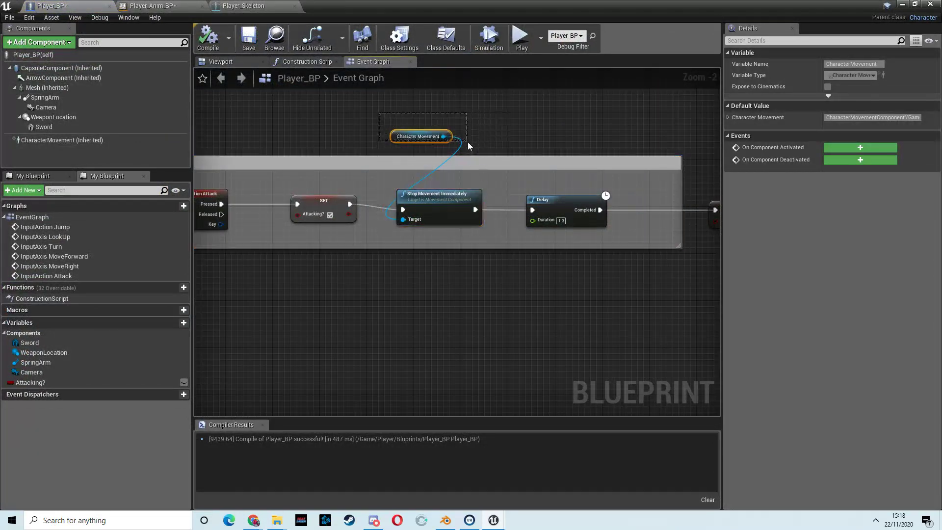
key("Delete")
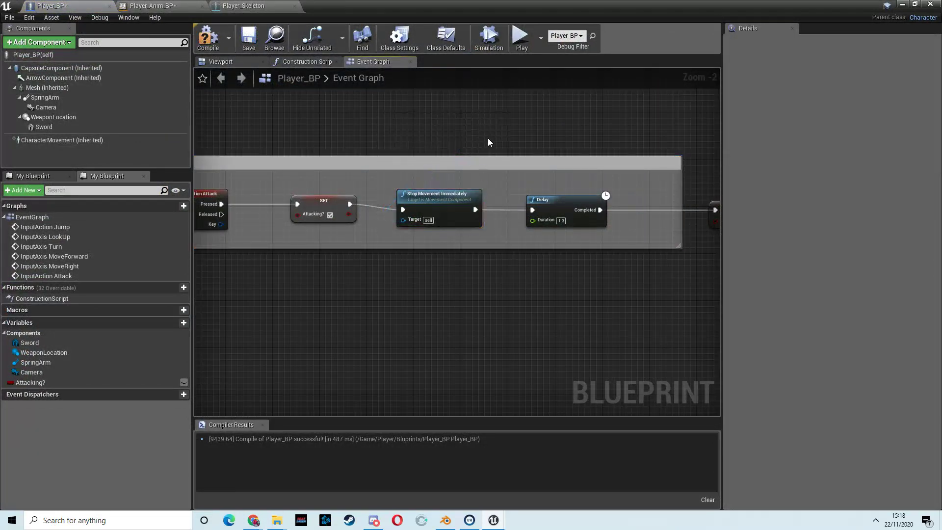
left_click(471, 192)
key("Delete")
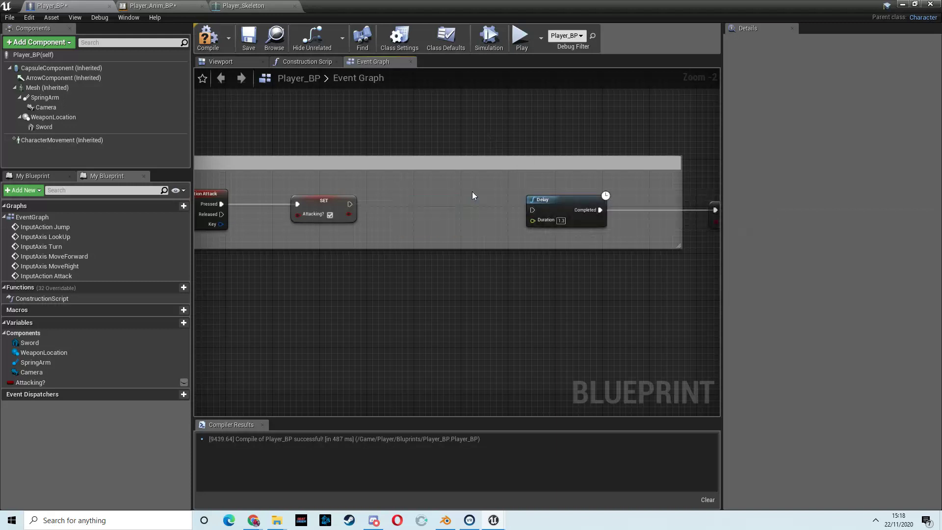
- Wire a Disable Movement node targeting Character Movement between the true Attacking? setter and the Delay, and compile Player_BP
left_click_drag(350, 203, 413, 207)
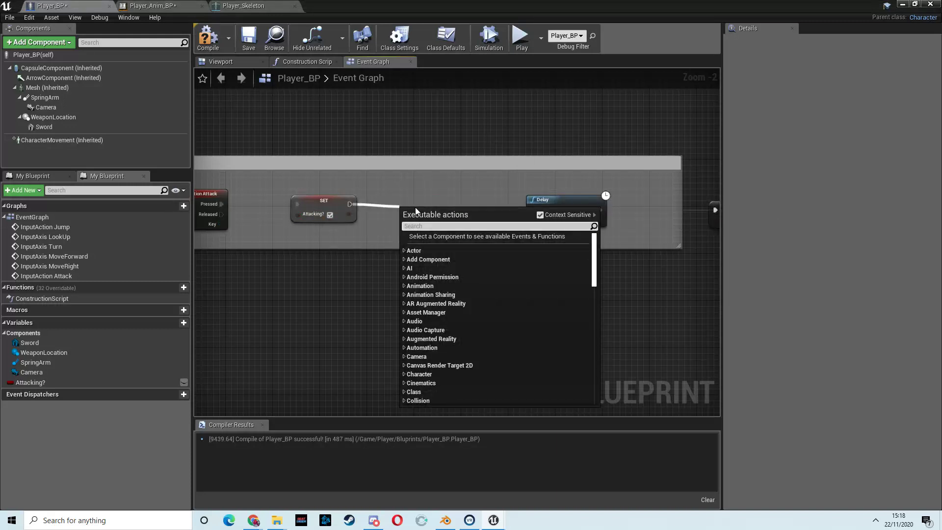
type("disbale")
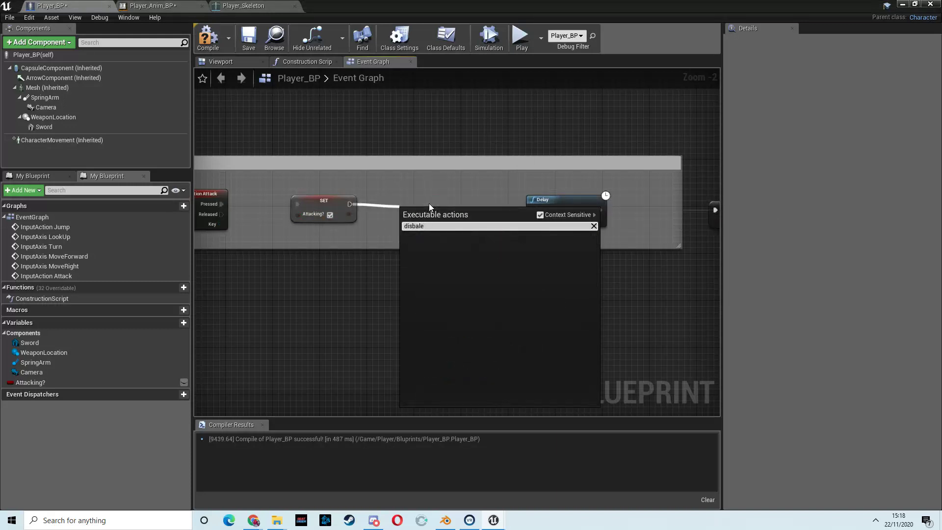
type("l")
key("BackSpace")
key("BackSpace")
key("BackSpace")
type("able")
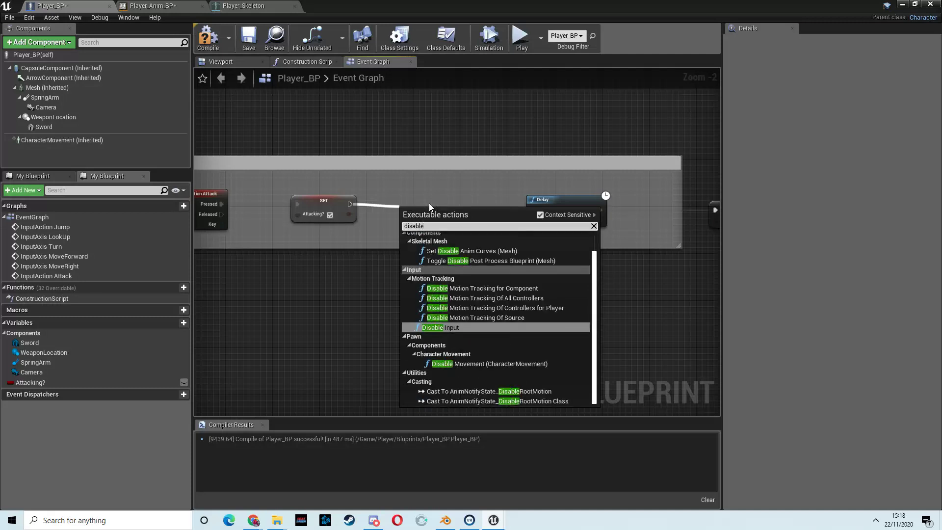
left_click(473, 366)
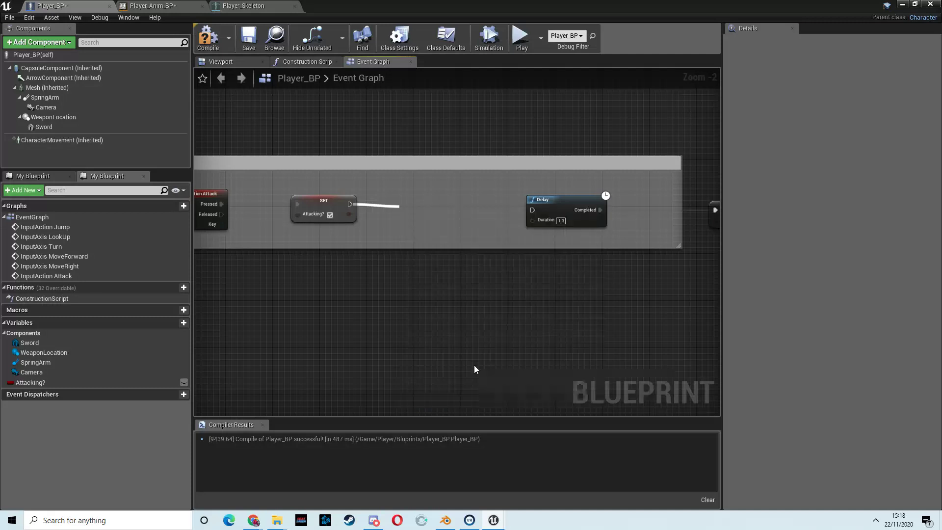
left_click_drag(456, 208, 525, 210)
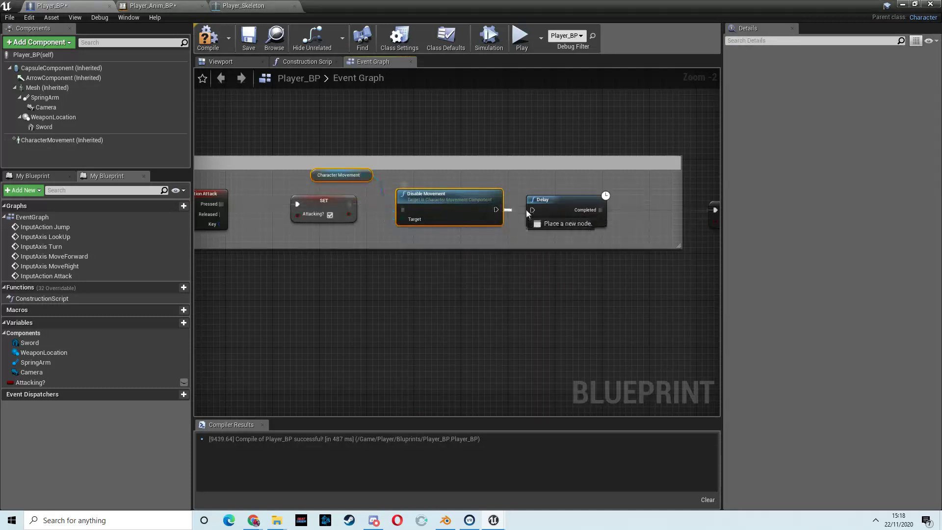
right_click_drag(545, 194, 358, 184)
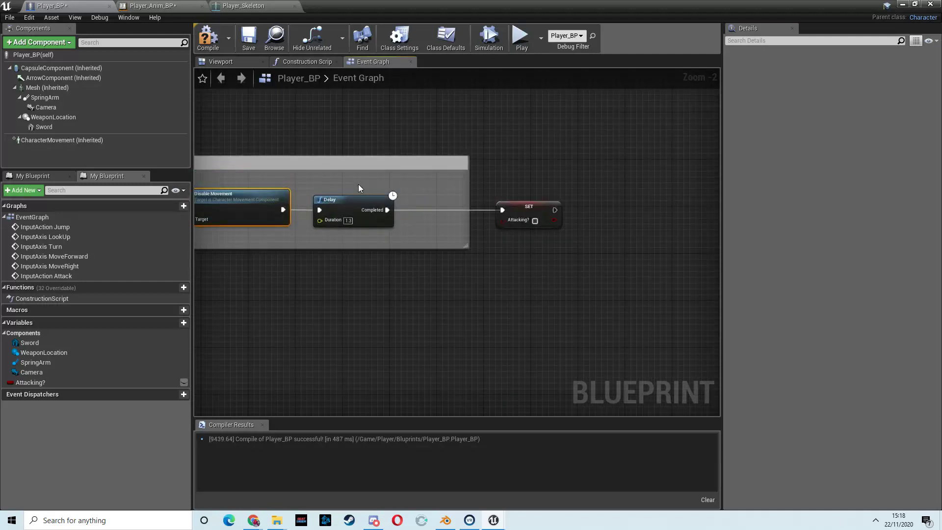
left_click(207, 40)
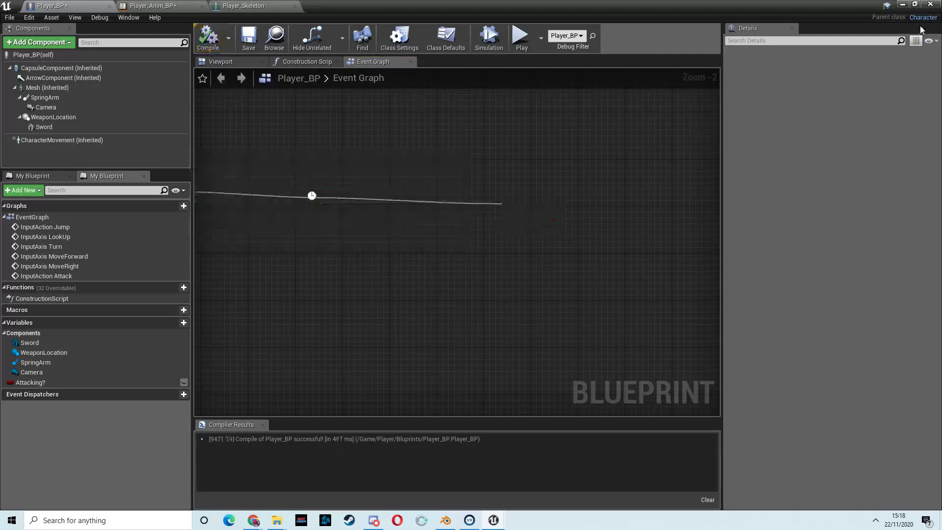
- Play the level to test whether Disable Movement holds the character in place during the slash, and end the session
left_click(901, 4)
left_click(487, 36)
left_click(427, 161)
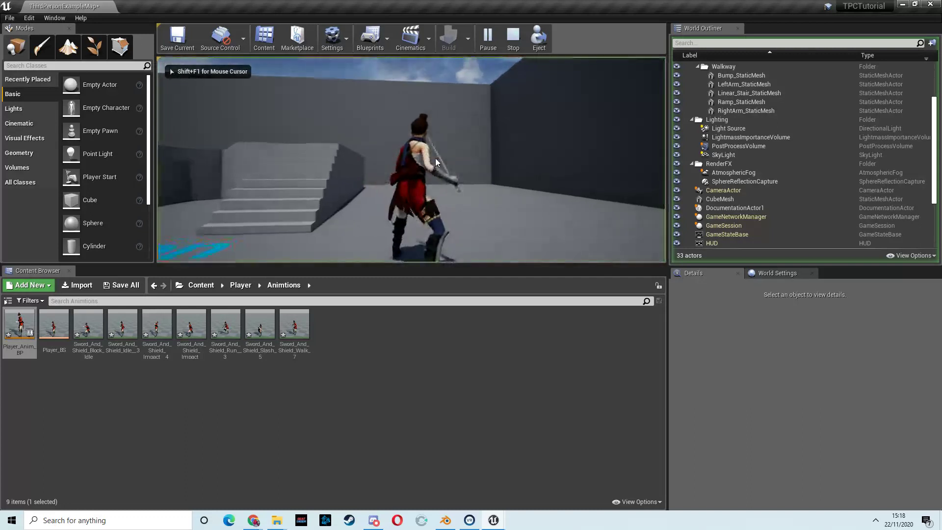
left_click(485, 226)
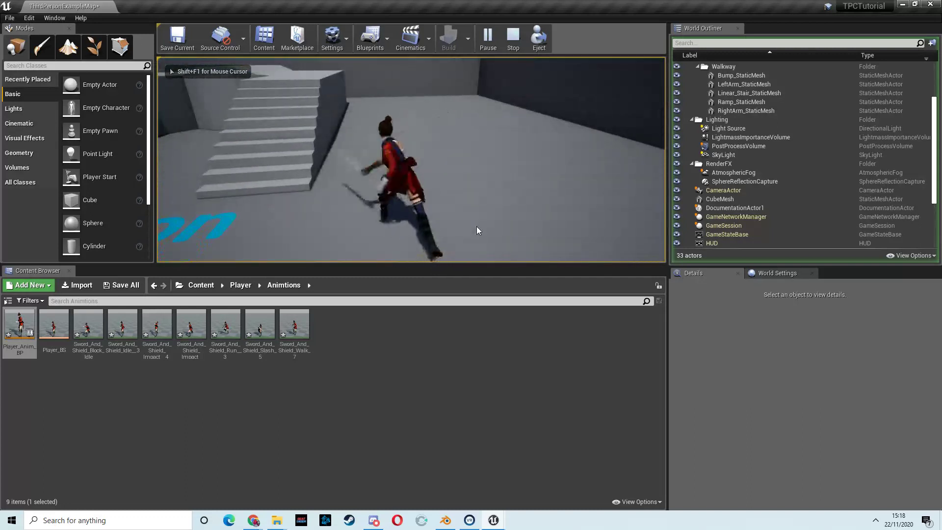
key("Escape")
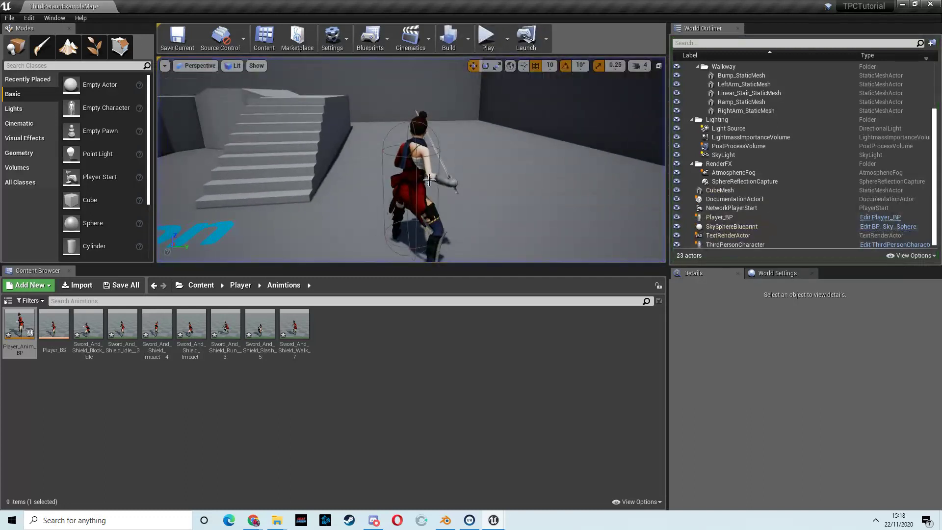
- Reopen Player_BP, move the false Attacking? setter closer to the Delay, and widen the comment box around it
left_click(429, 180)
left_click(877, 218)
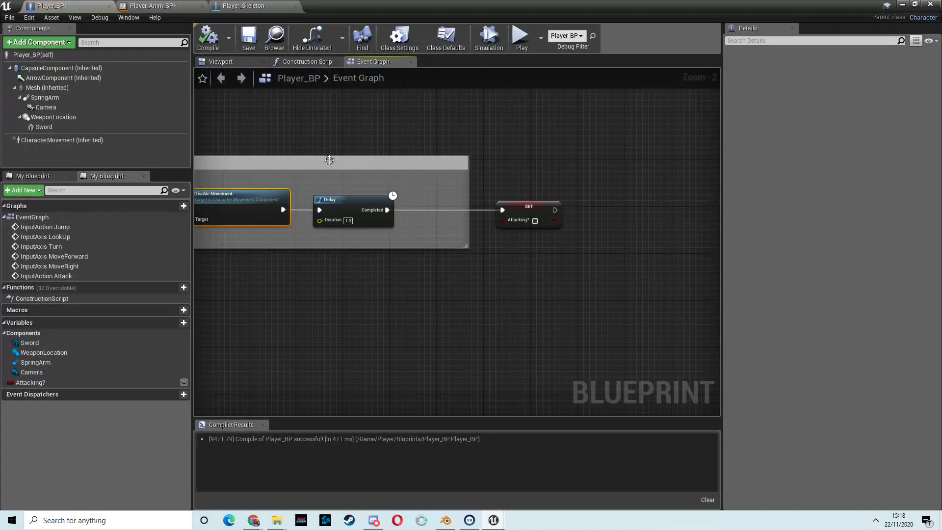
right_click_drag(329, 160, 418, 134)
right_click_drag(343, 177, 235, 190)
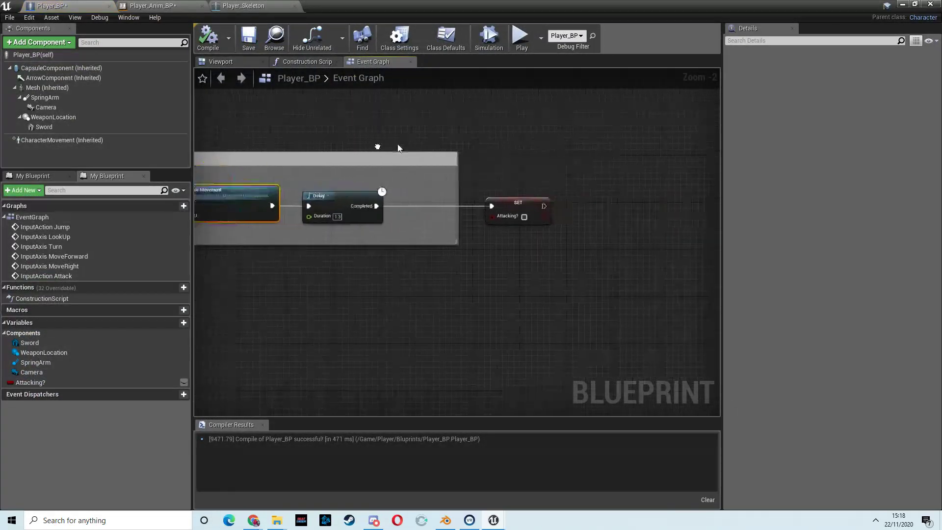
left_click(489, 205)
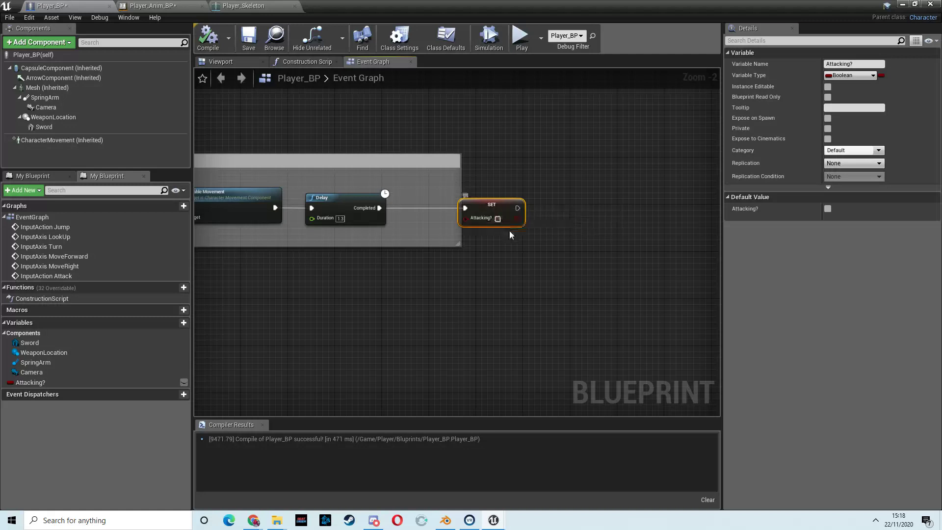
left_click_drag(461, 237, 564, 235)
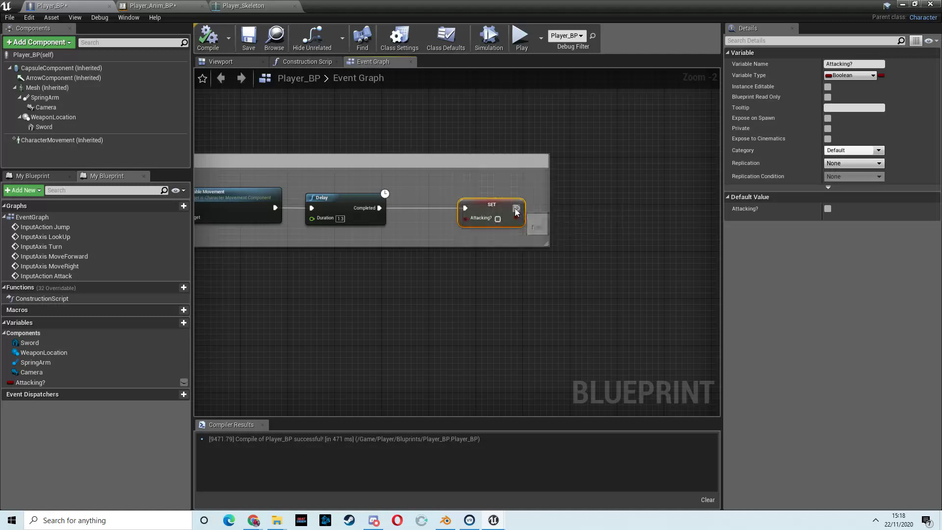
- Wire a Set Movement Mode node set to Walking after the false Attacking? setter, widen the comment box around it, and compile Player_BP
left_click_drag(516, 209, 600, 210)
type("set move")
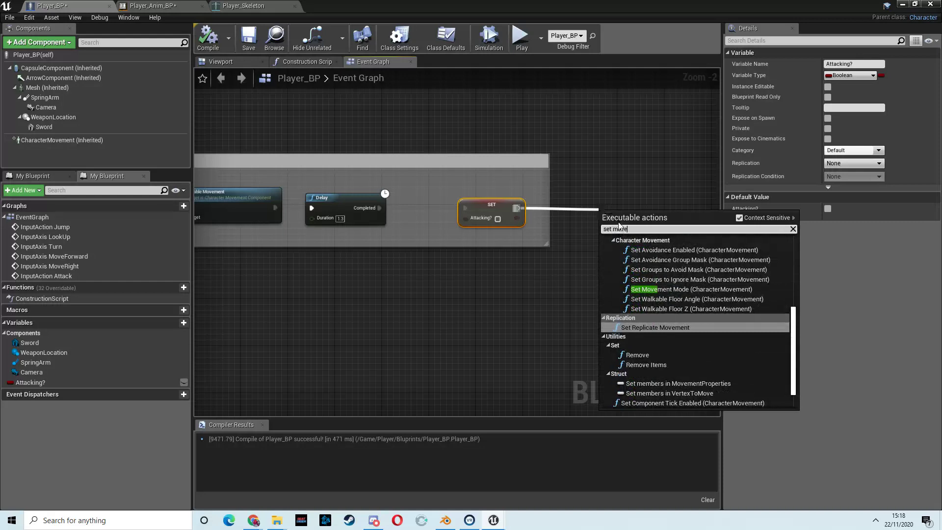
left_click(691, 288)
left_click_drag(638, 214, 611, 196)
left_click(633, 233)
left_click(613, 248)
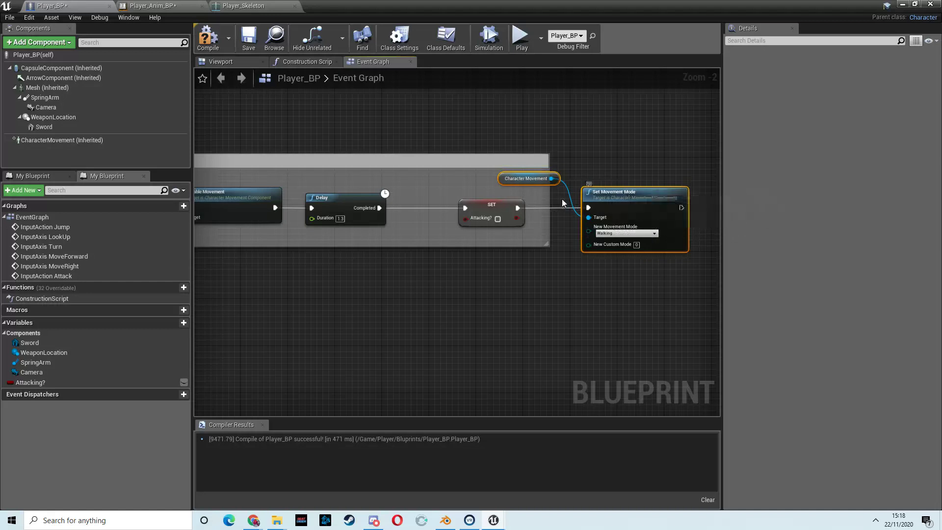
left_click_drag(549, 197, 708, 203)
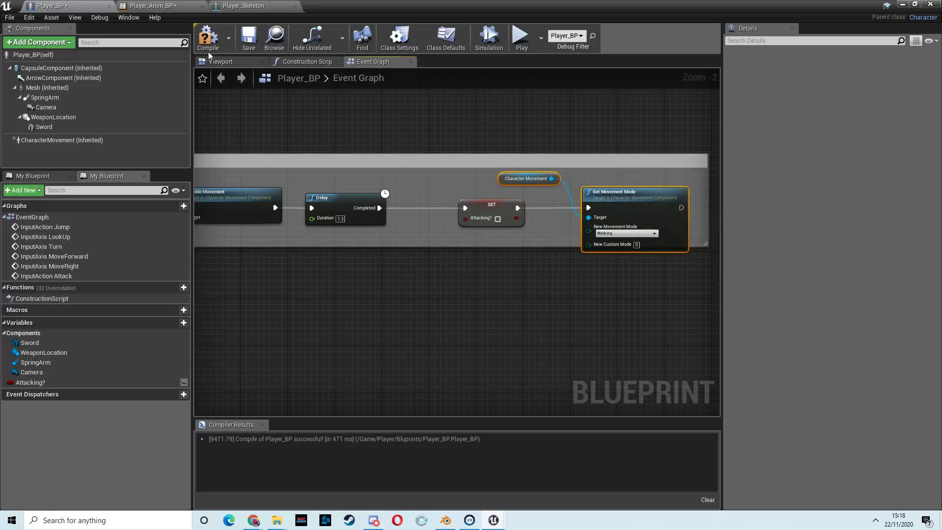
key("F7")
- Play the level, repeatedly running and slashing to test that movement stops during the attack and resumes after it, and end the session
left_click(901, 4)
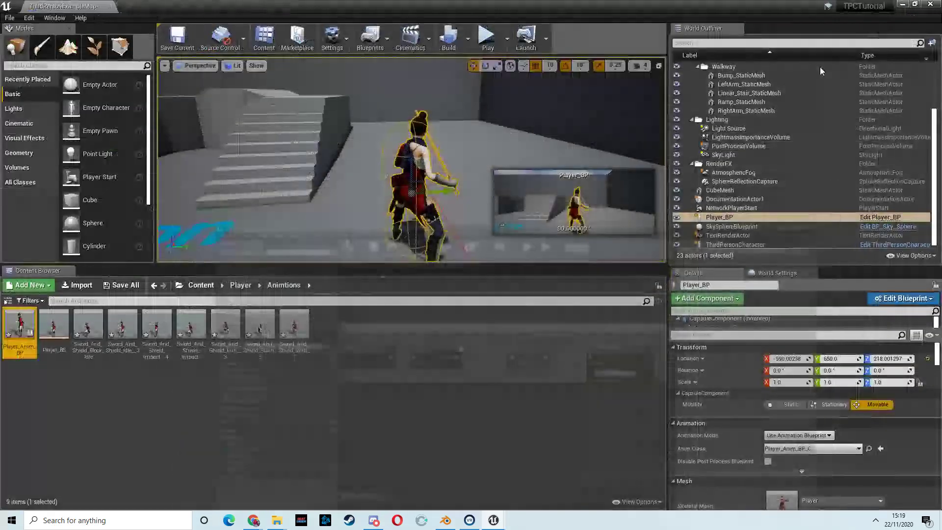
left_click(486, 38)
left_click(502, 163)
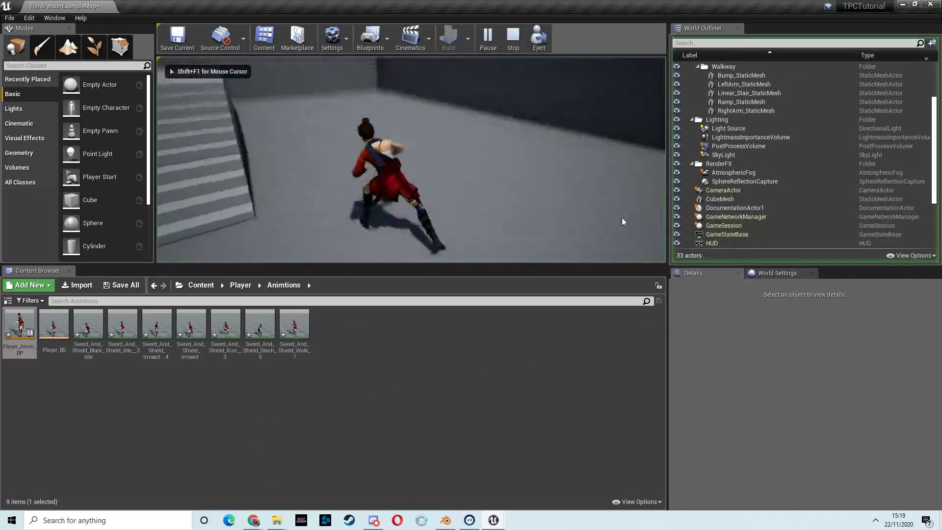
left_click(639, 220)
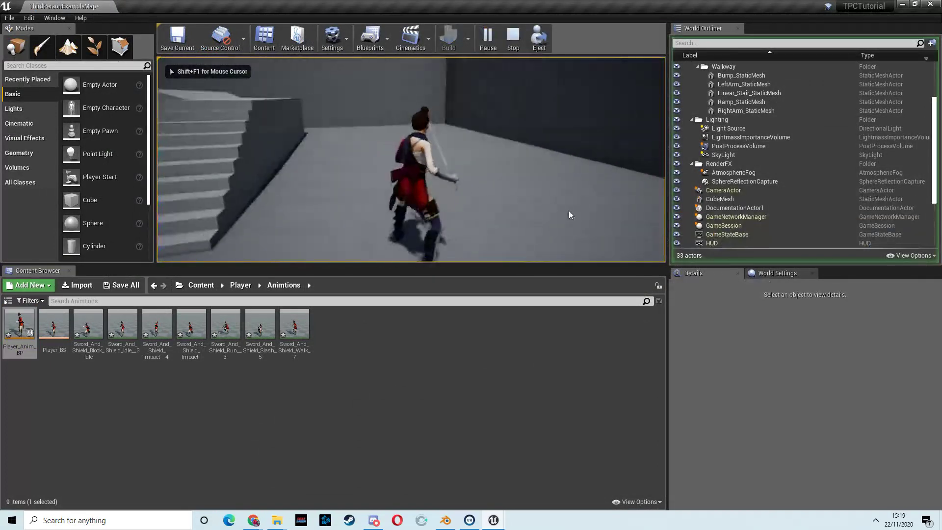
left_click(565, 208)
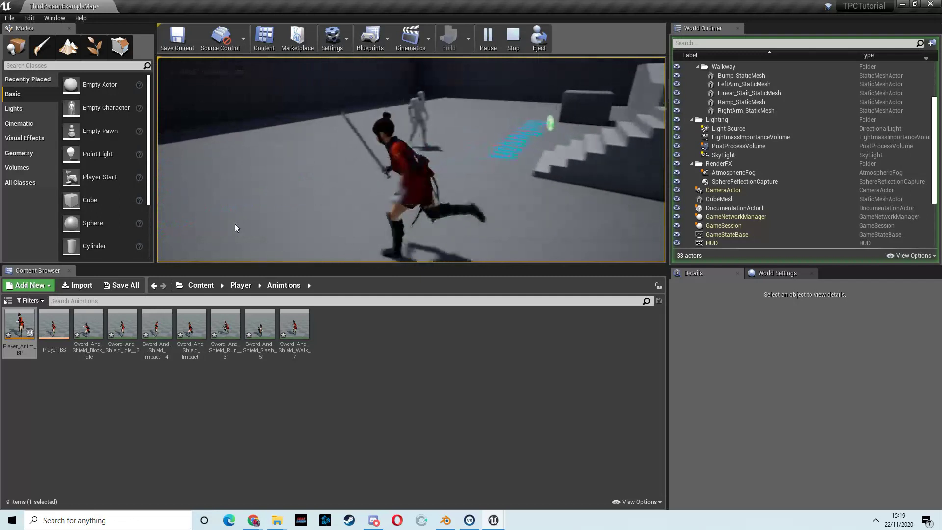
left_click(240, 218)
left_click(542, 247)
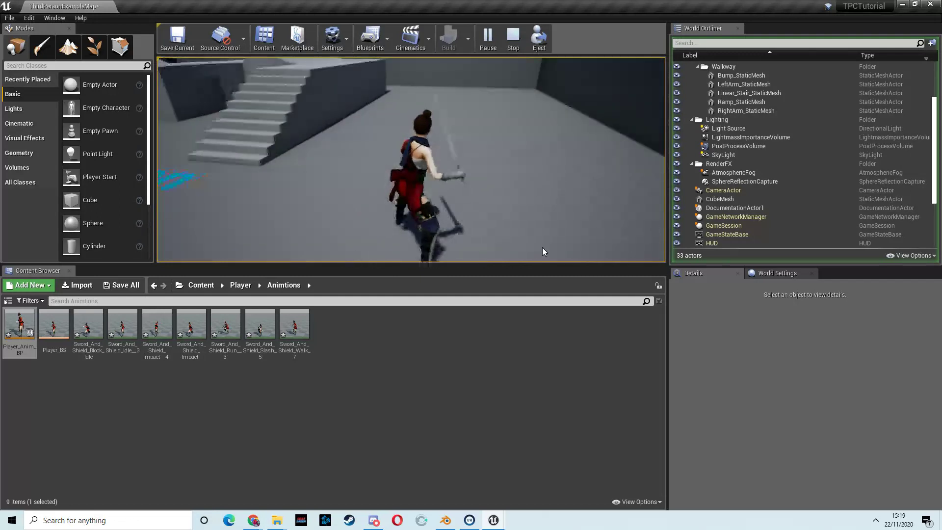
key("a")
left_click(542, 247)
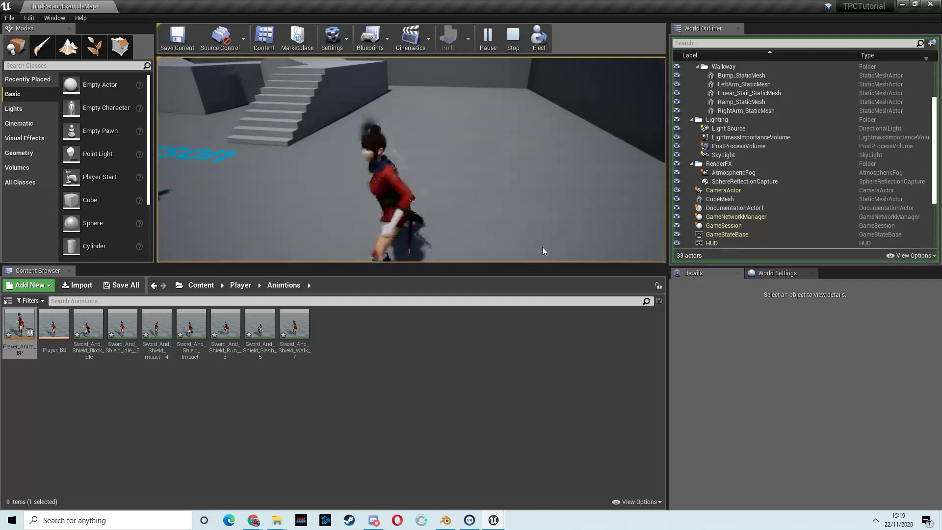
key("w")
key("w")
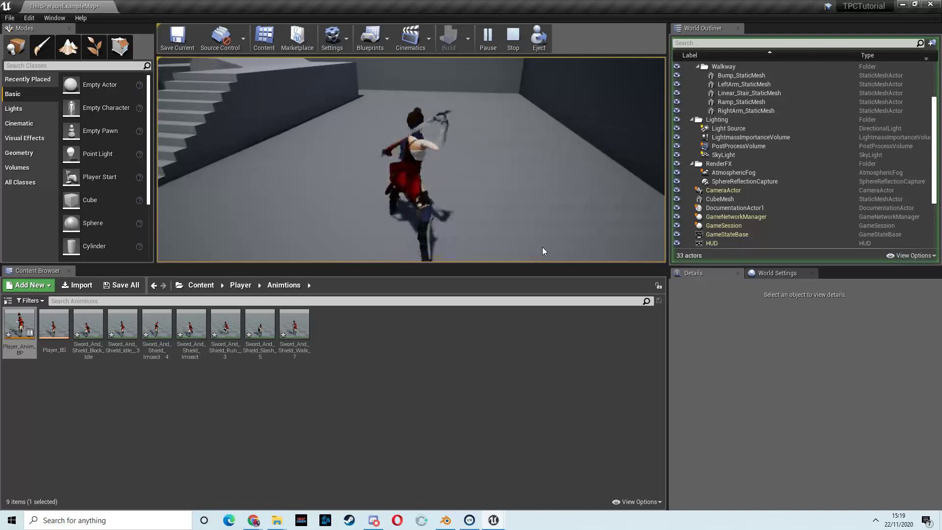
left_click(543, 247)
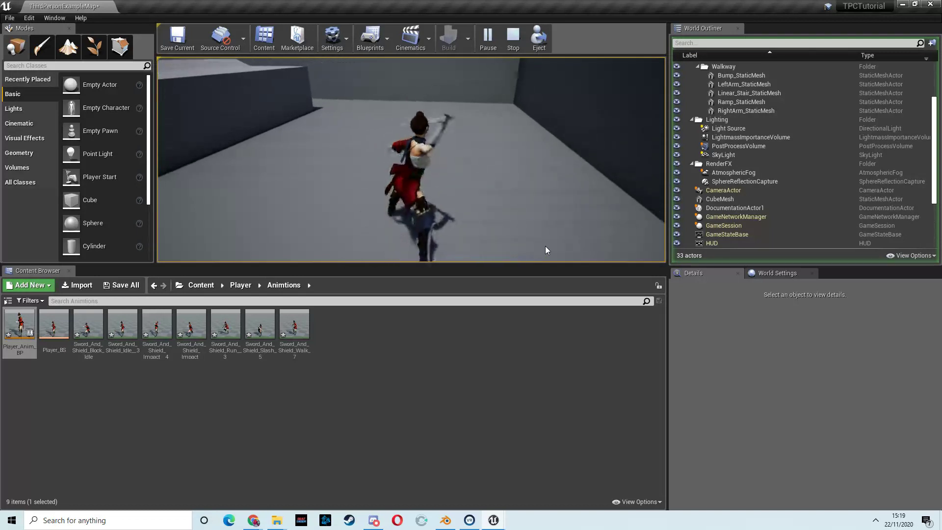
key("w")
left_click(548, 246)
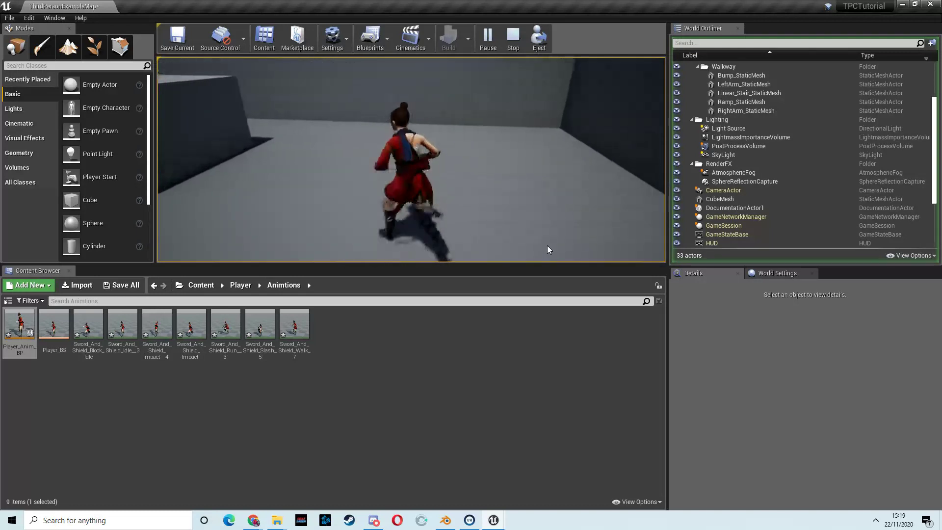
key("w")
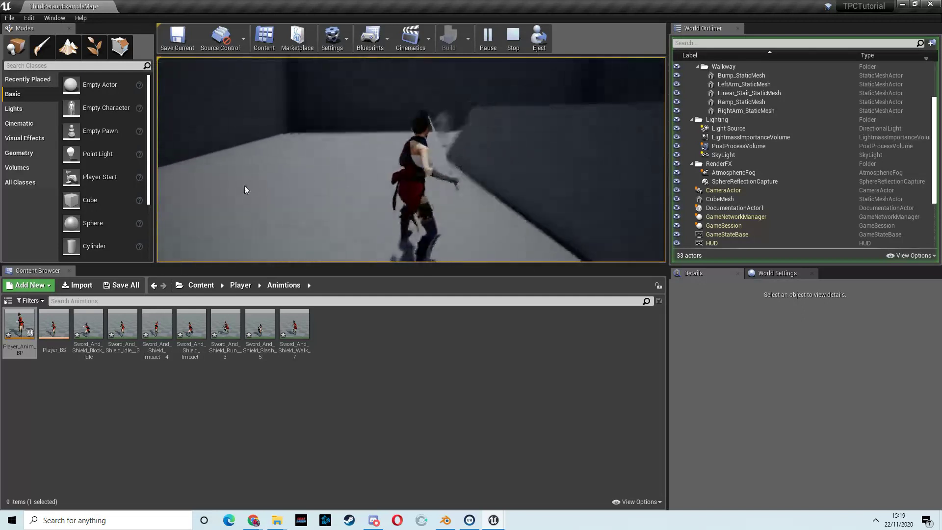
key("a")
left_click(284, 174)
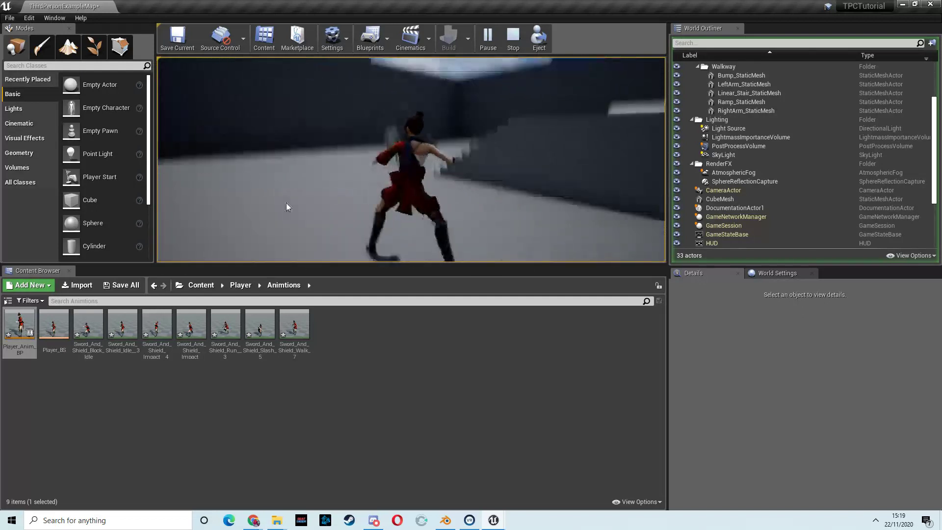
key("w")
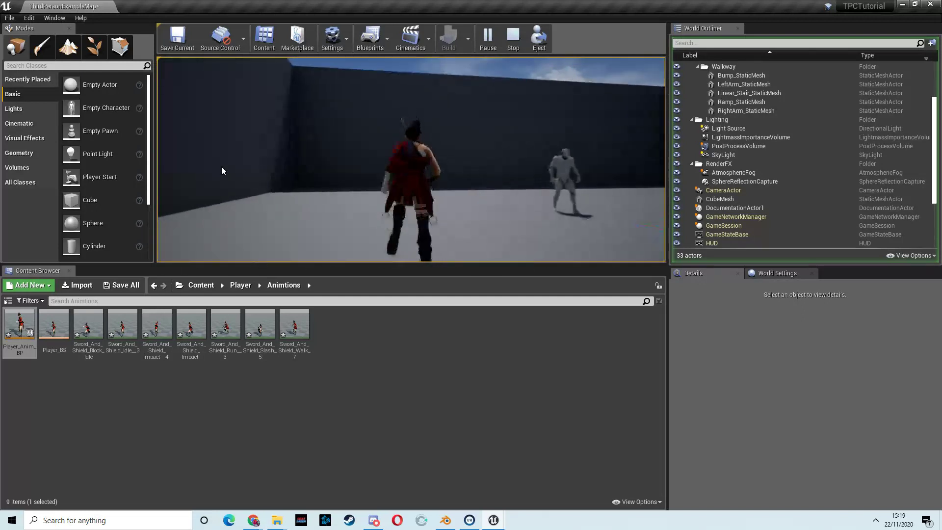
left_click(221, 170)
key("w")
key("w")
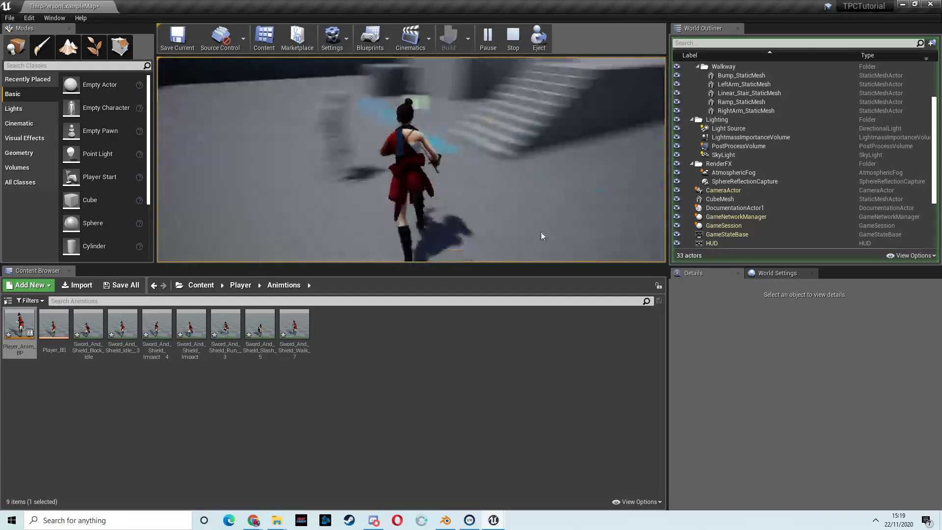
left_click(661, 214)
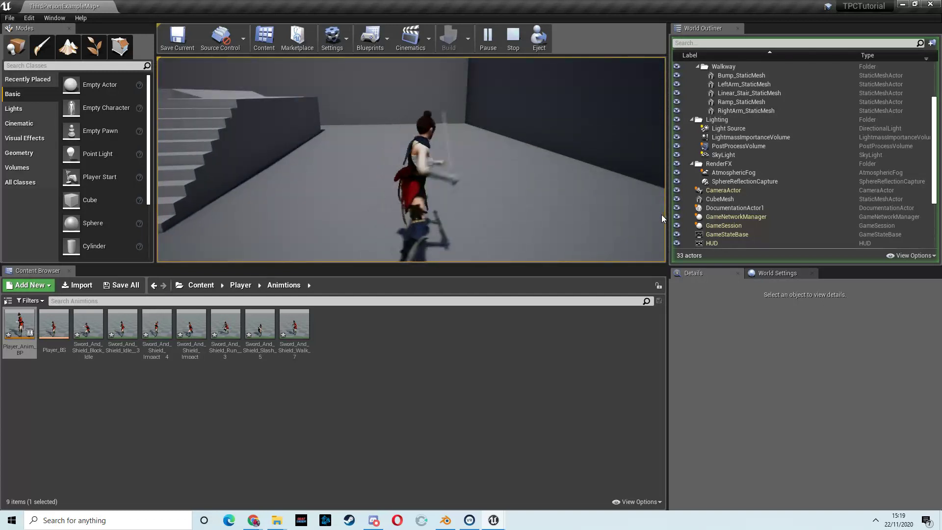
key("w")
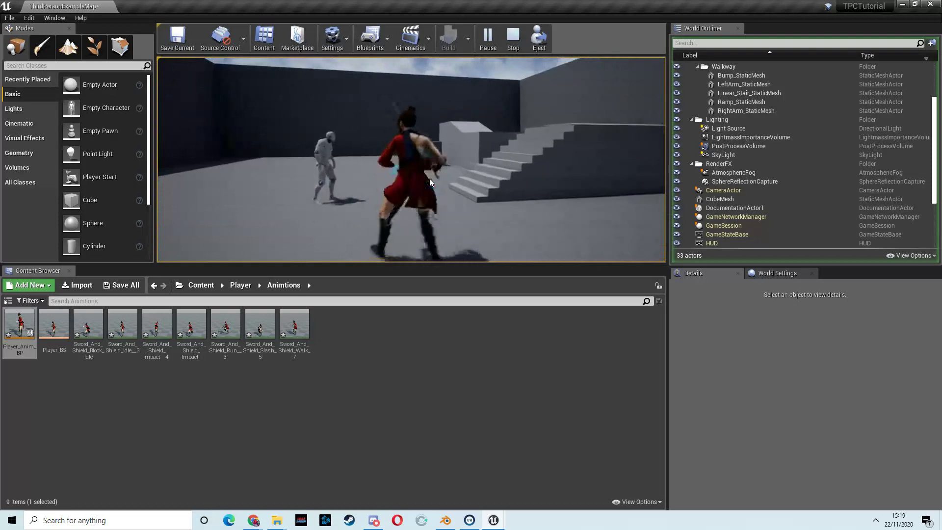
left_click(584, 201)
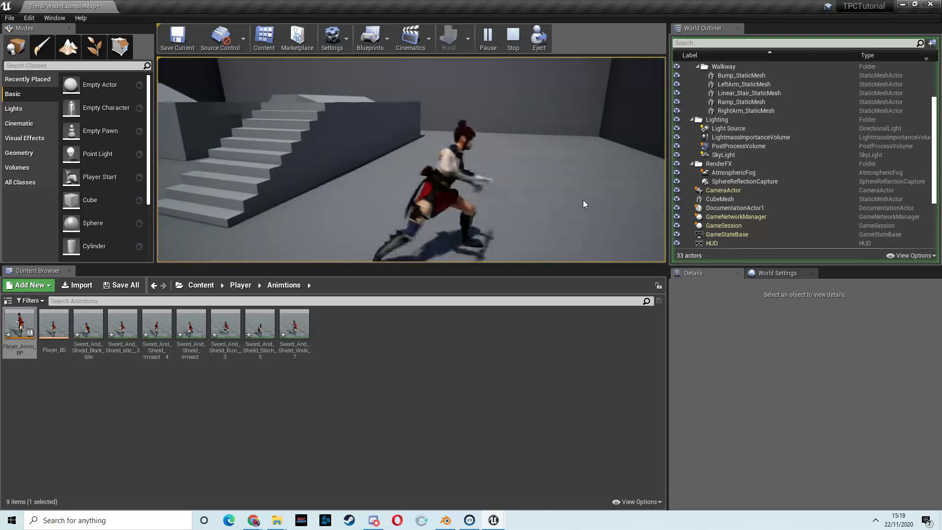
key("s")
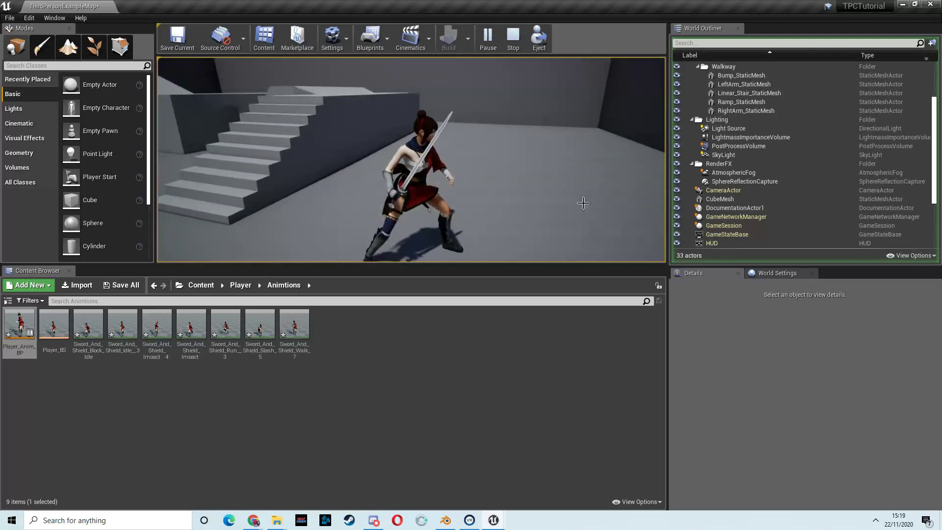
key("Escape")
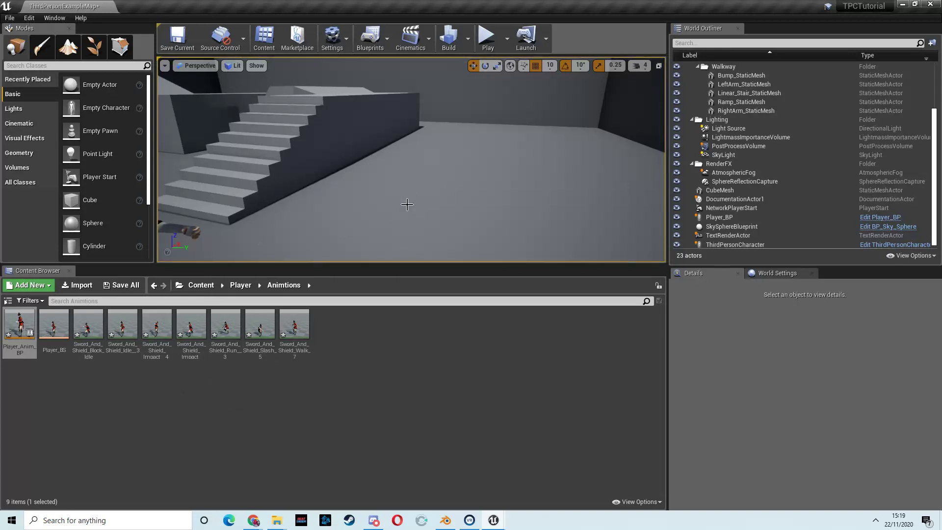
- Reopen Player_BP, disconnect the Disable Movement node from the attack chain, and move it above the comment box
double_click(26, 338)
left_click(79, 8)
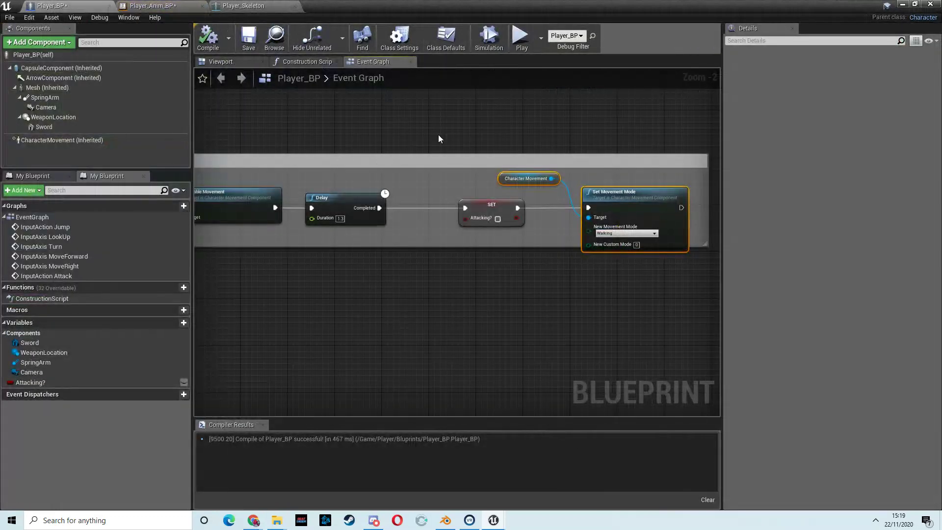
right_click_drag(445, 118, 602, 113)
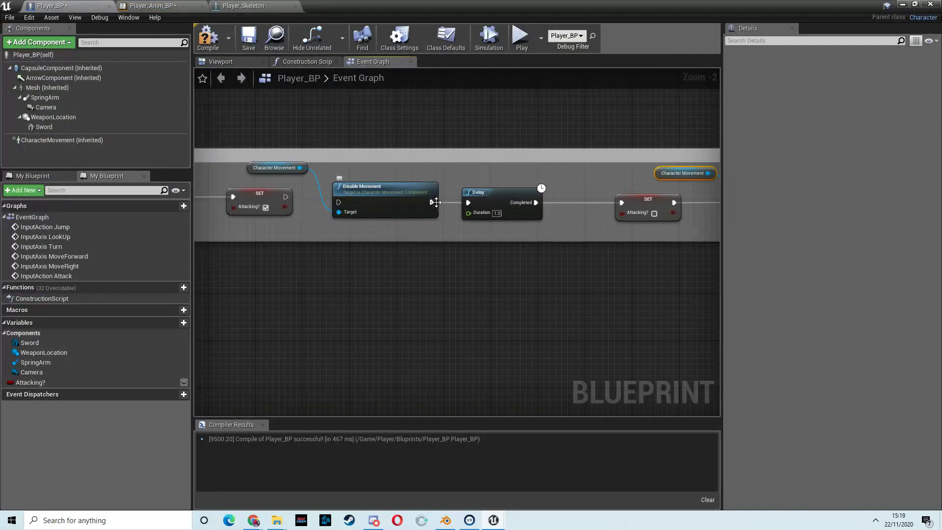
left_click_drag(408, 195, 404, 135)
- Detach Set Movement Mode and move it upward, wire the true Attacking? setter directly into the Delay, and compile Player_BP
right_click_drag(495, 194, 221, 172)
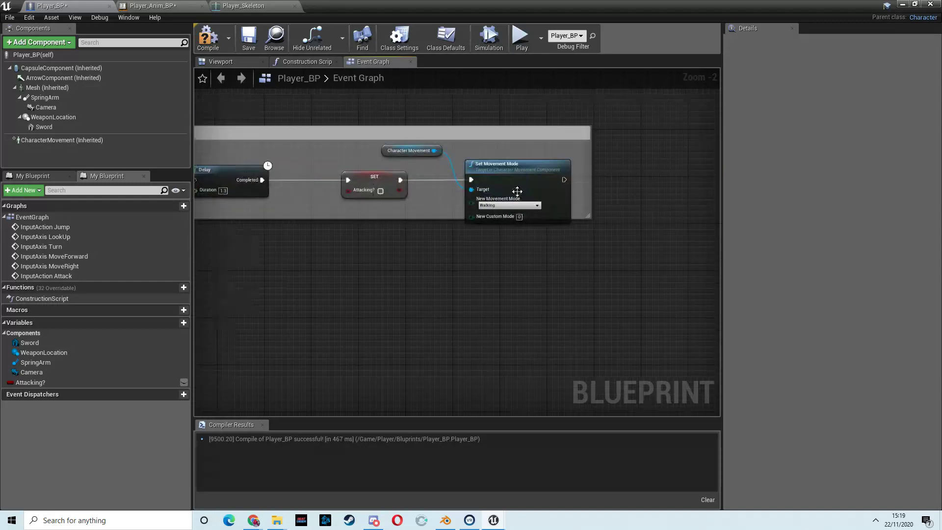
left_click_drag(505, 170, 499, 117)
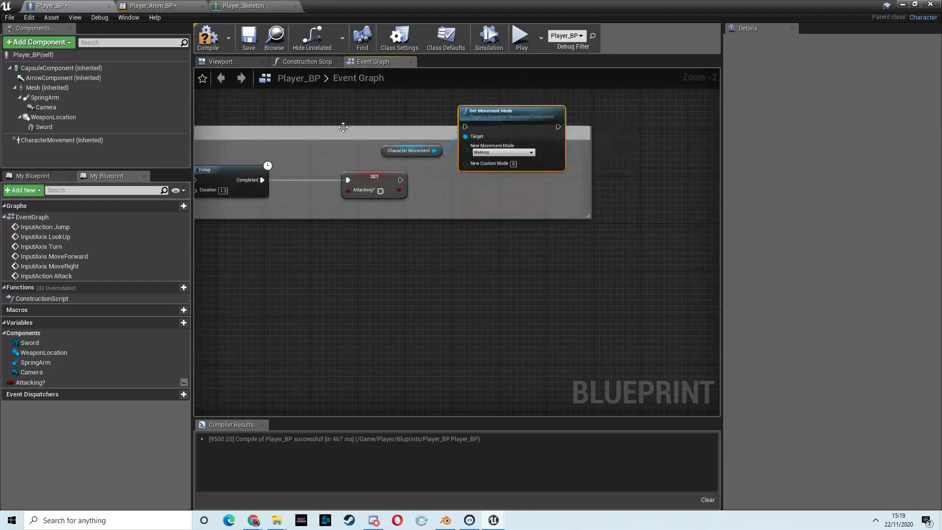
right_click_drag(343, 128, 576, 136)
left_click_drag(245, 185, 428, 190)
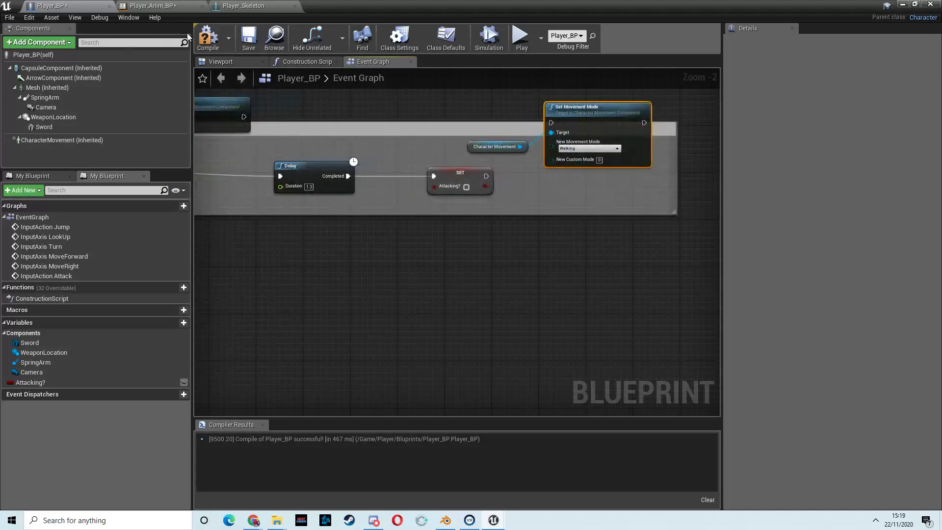
left_click(208, 38)
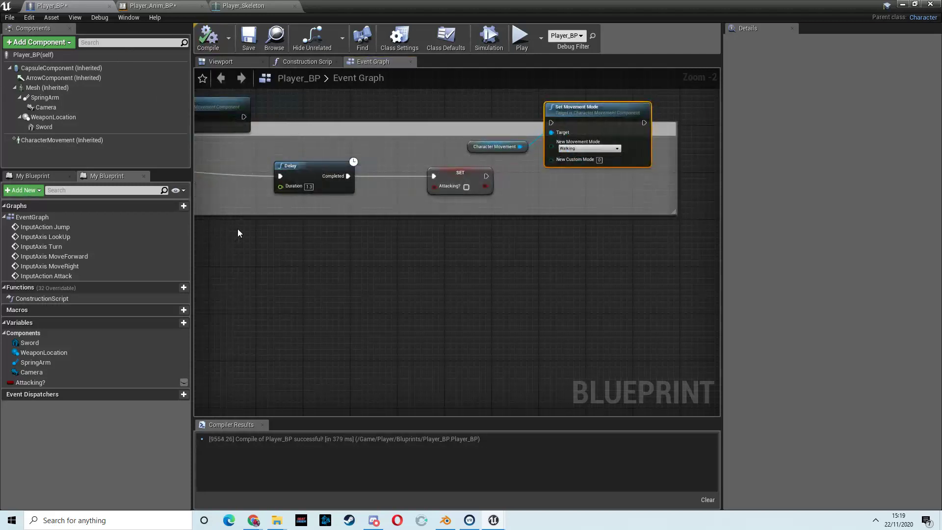
- Open the Attack state in Player_Anim_BP's Locomotion state machine, then move the slash animation node aside and disconnect it from the output pose
left_click(179, 7)
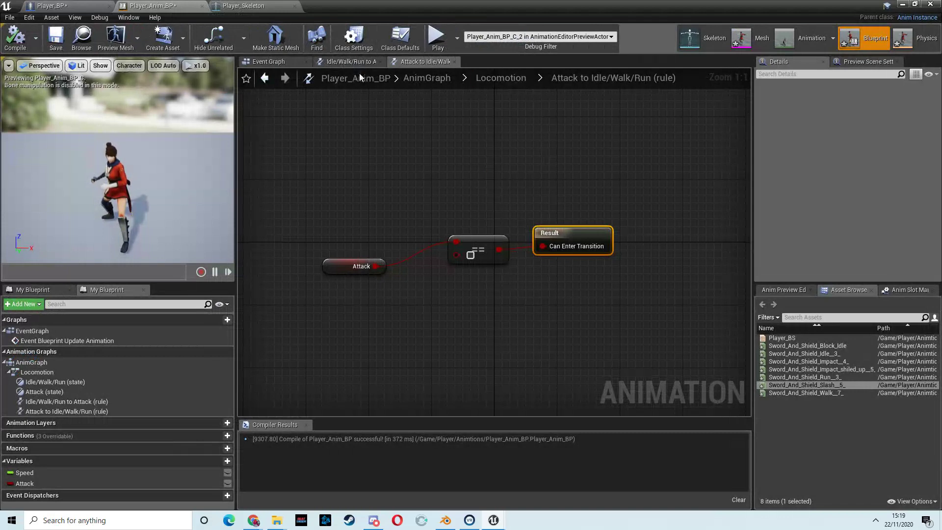
left_click(501, 78)
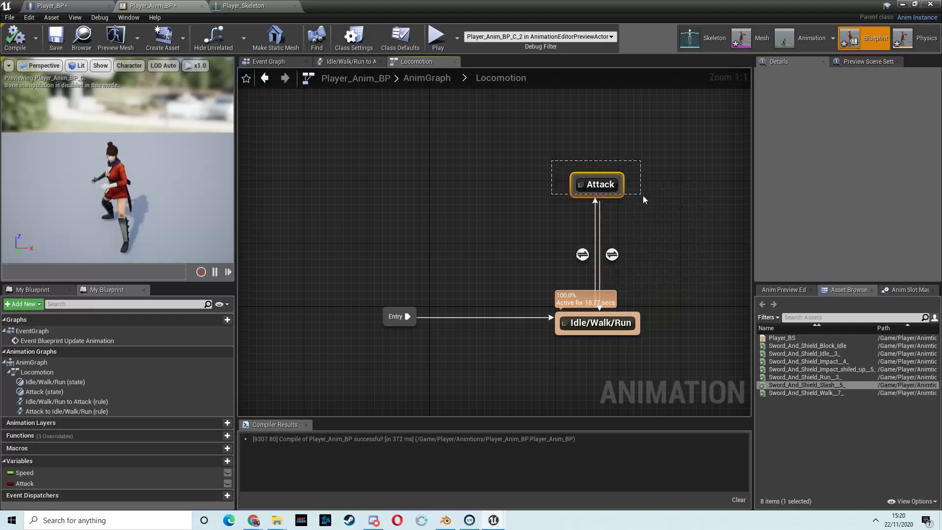
left_click_drag(643, 196, 648, 206)
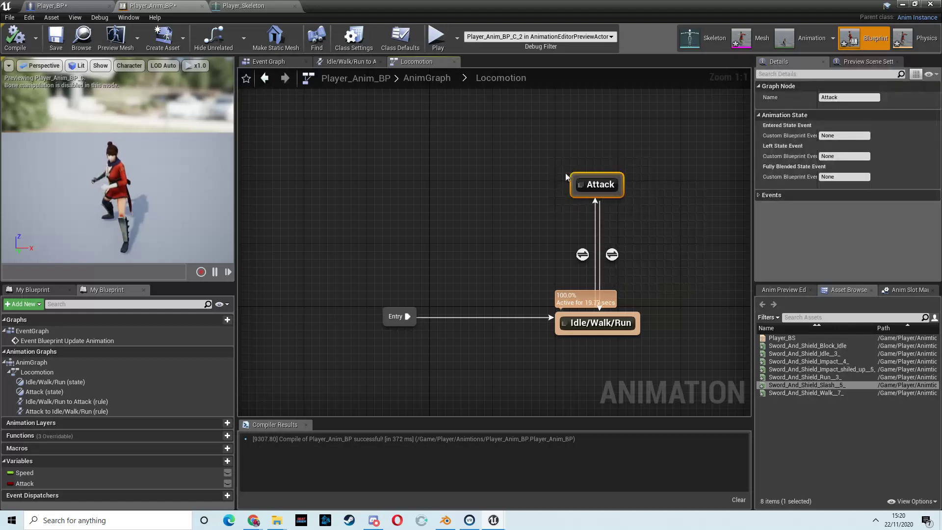
double_click(597, 185)
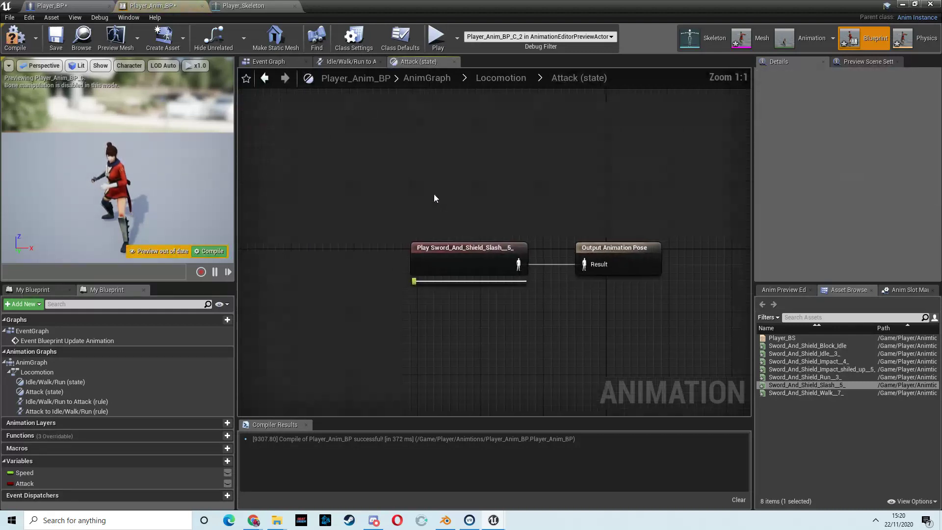
left_click_drag(460, 250, 312, 242)
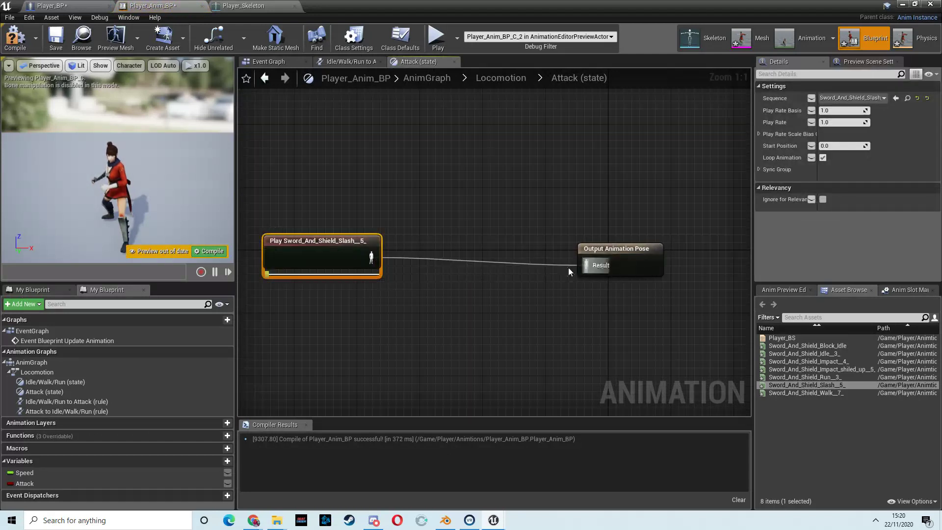
left_click(376, 258, "alt")
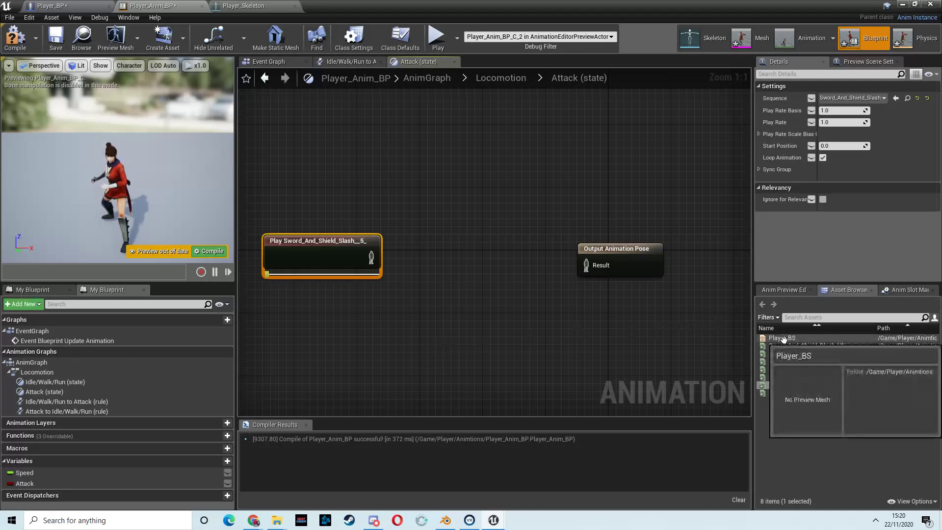
- Add the Player_BS blend space to the Attack state and feed it into the Base Pose of a new Layered blend per bone node
left_click_drag(781, 337, 361, 150)
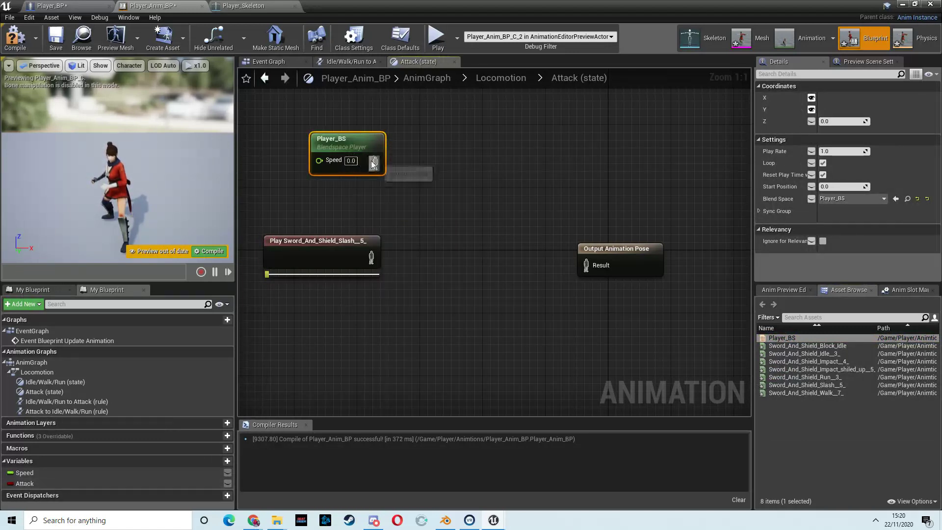
left_click_drag(374, 162, 448, 192)
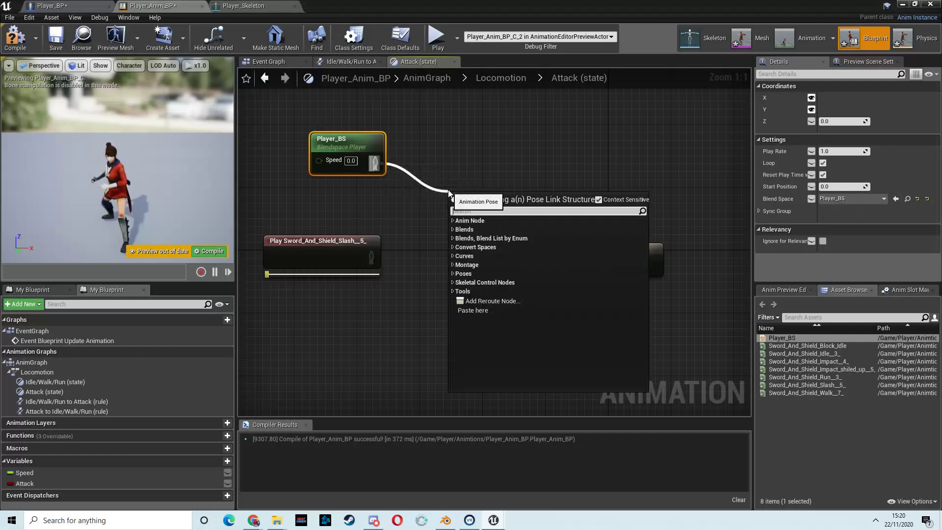
type("blend ")
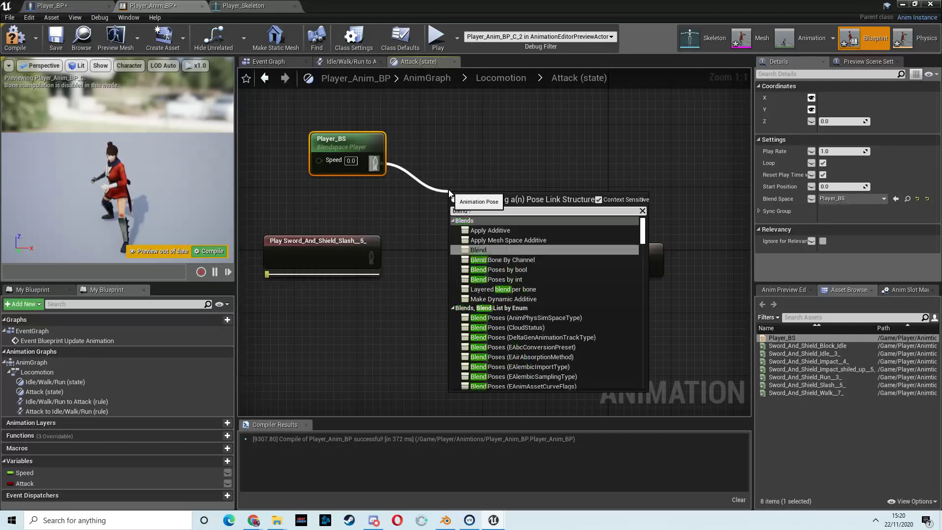
type("per bo")
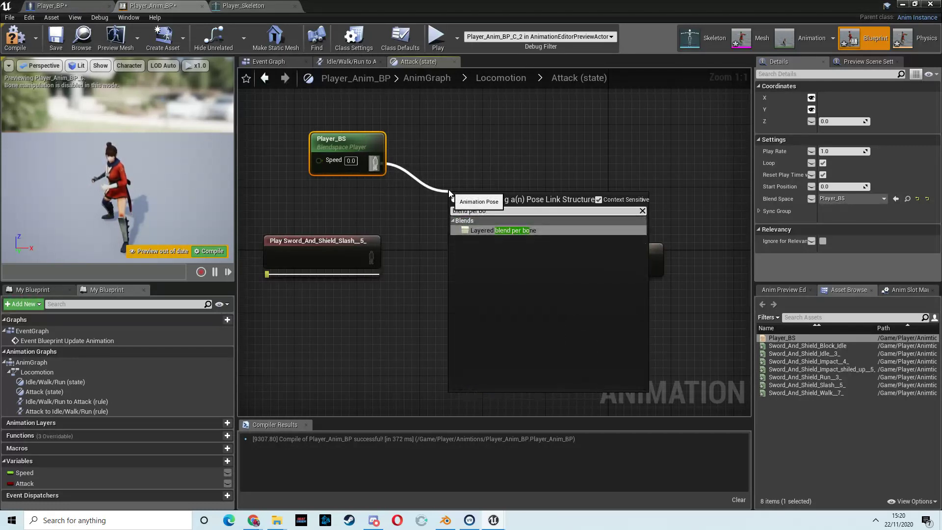
left_click(512, 230)
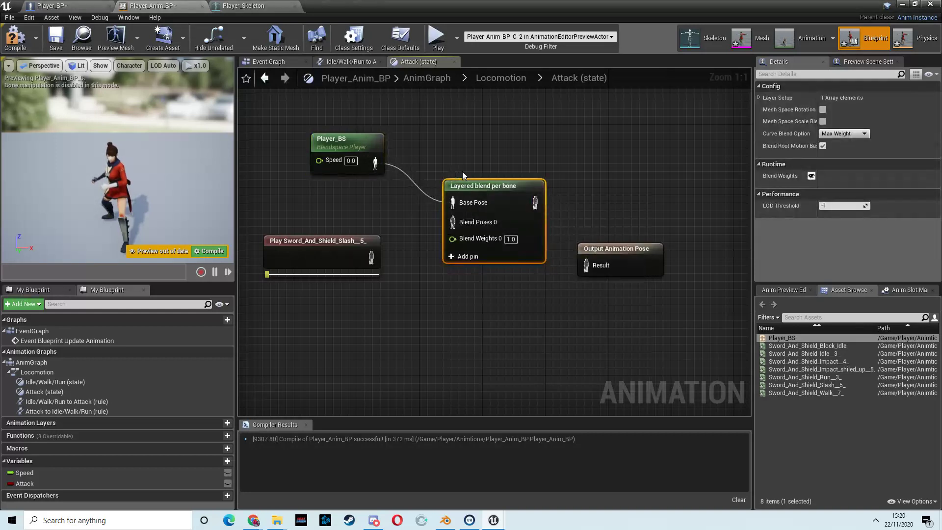
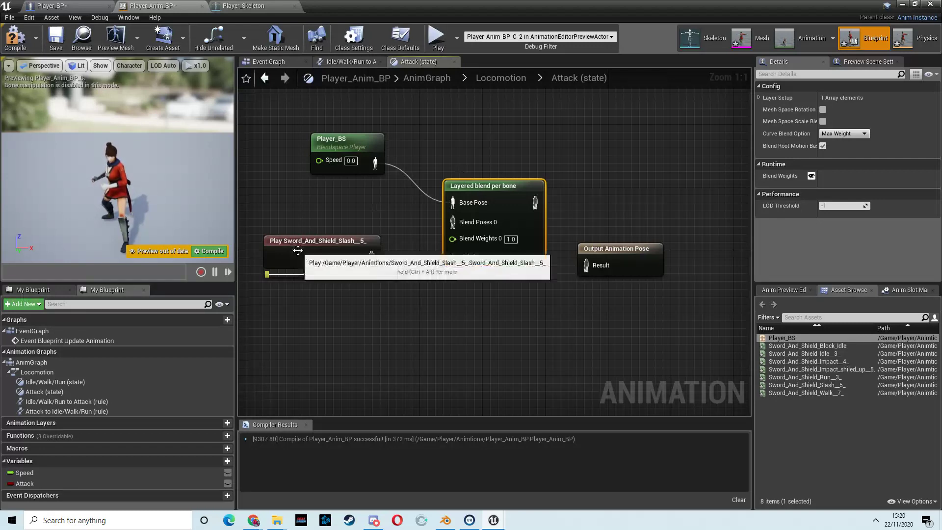
- Connect the Speed variable to Player_BS and the Sword_And_Shield_Slash animation to Blend Poses 0, repositioning the nodes for clarity
left_click_drag(295, 244, 287, 275)
left_click(352, 170)
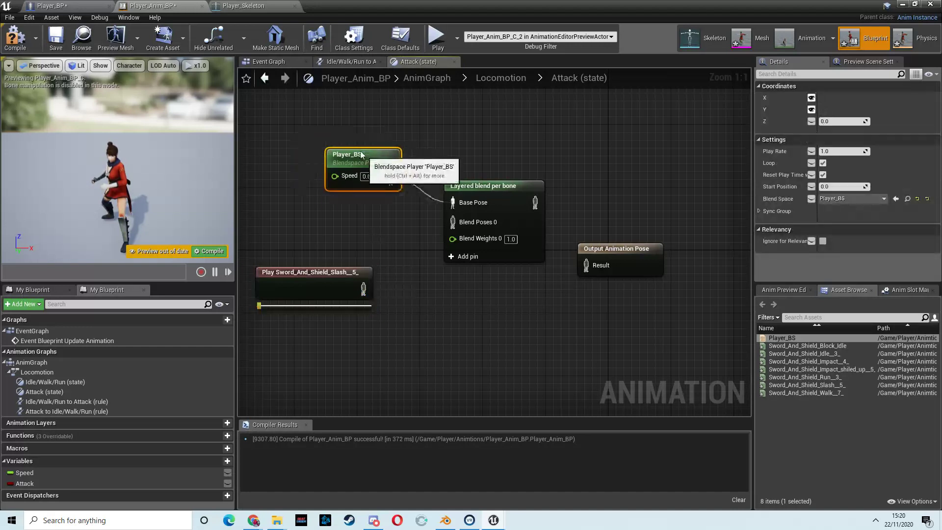
left_click_drag(352, 170, 352, 178)
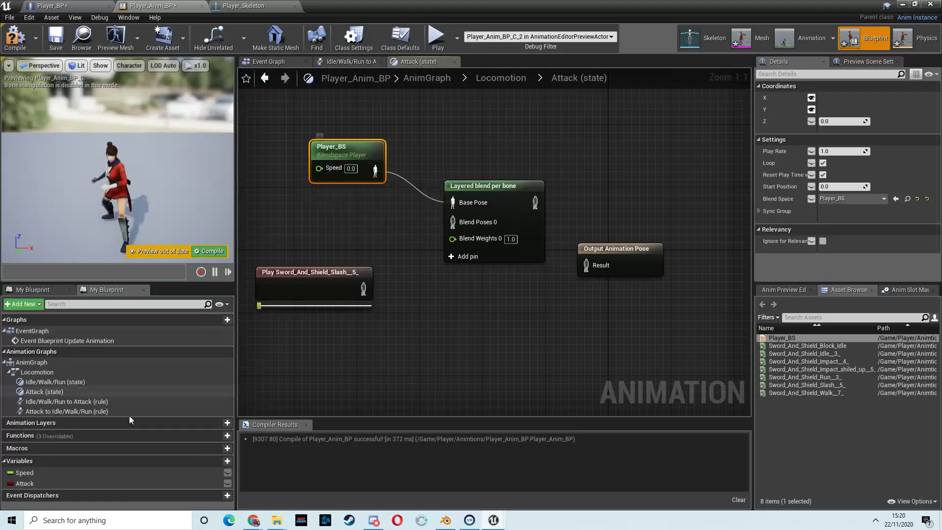
left_click_drag(24, 474, 321, 173)
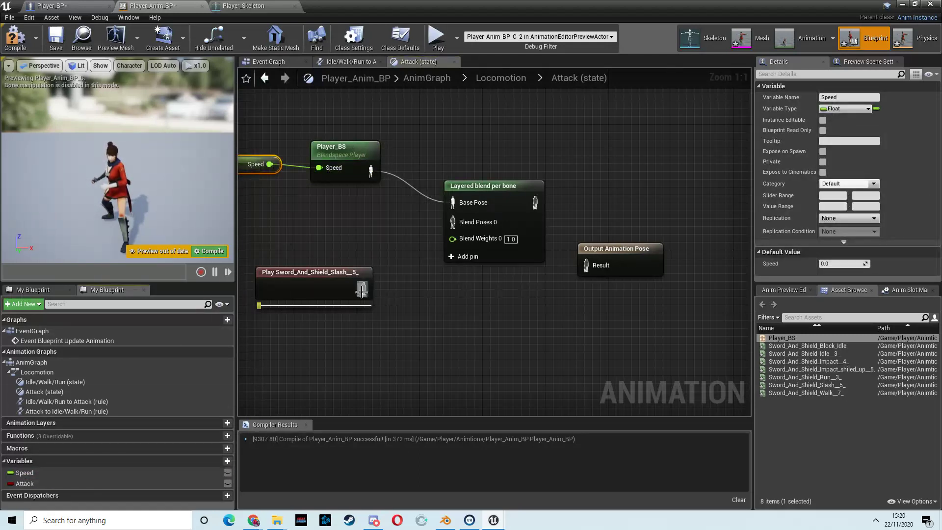
left_click_drag(362, 289, 452, 222)
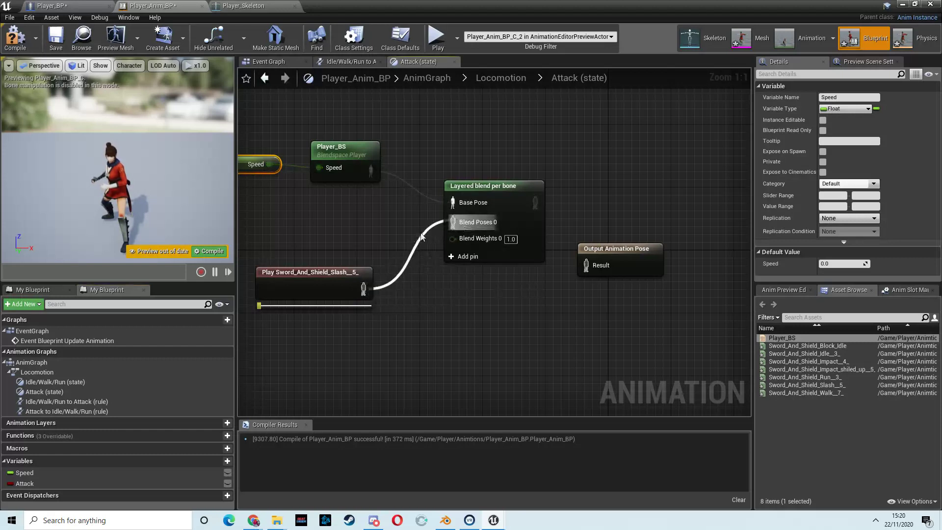
left_click_drag(334, 286, 365, 269)
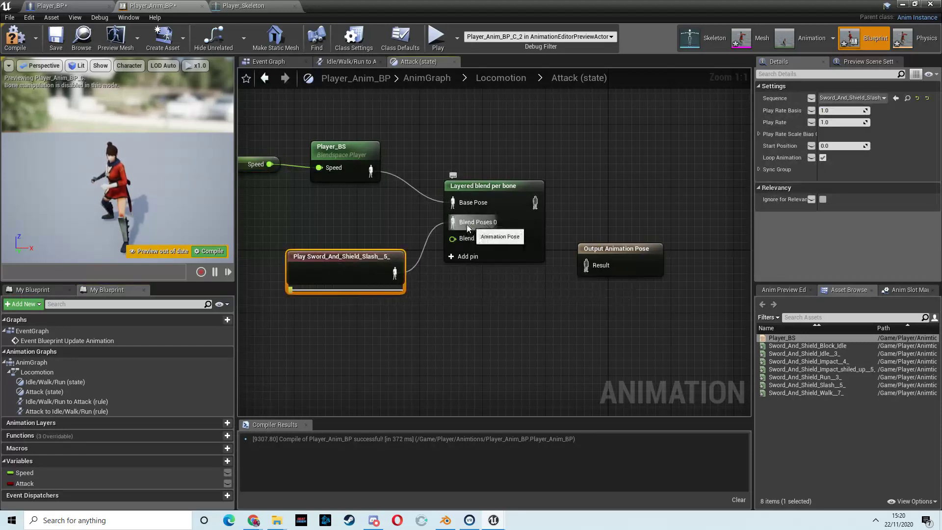
- Align the Output Animation Pose node with Layered blend per bone and wire the blended pose into its Result
left_click_drag(629, 252, 569, 227)
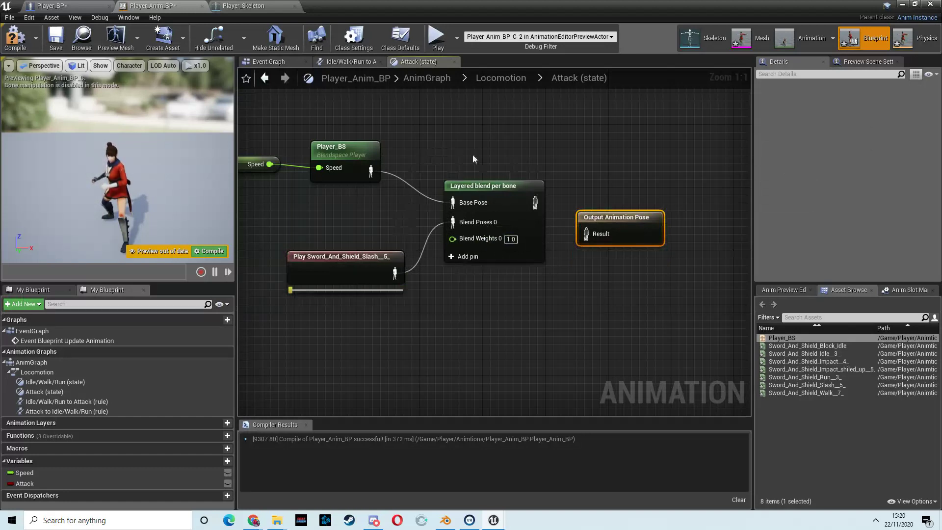
left_click_drag(625, 233, 640, 218)
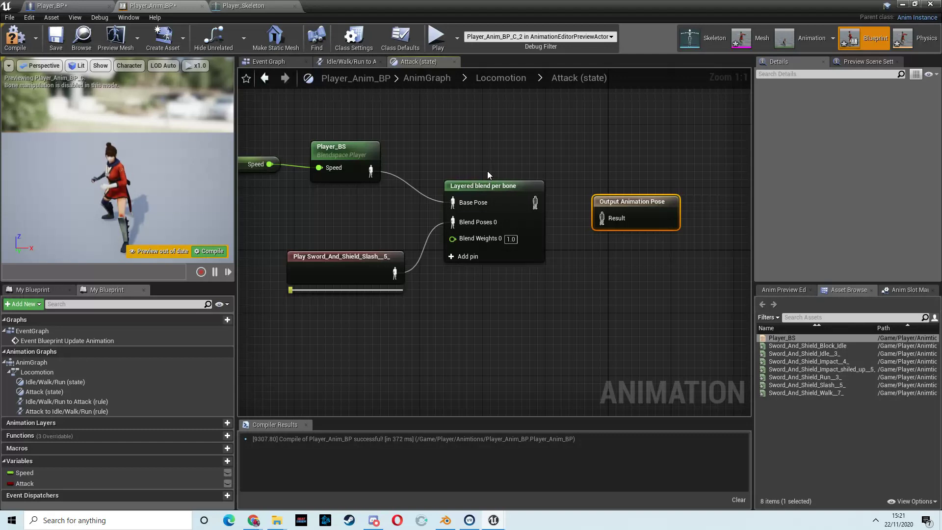
left_click_drag(650, 197, 649, 182)
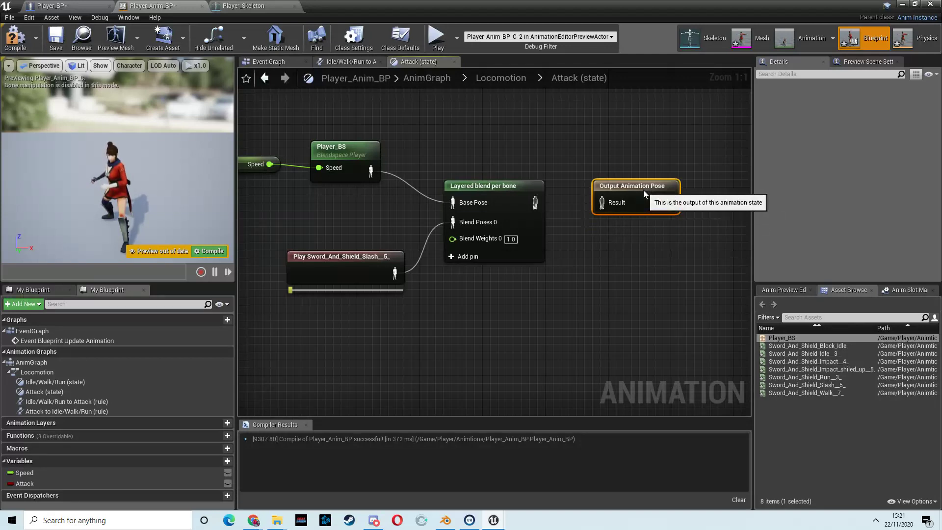
mouse_move(616, 154)
right_mouse_down()
mouse_move(524, 139)
mouse_move(624, 138)
right_mouse_up()
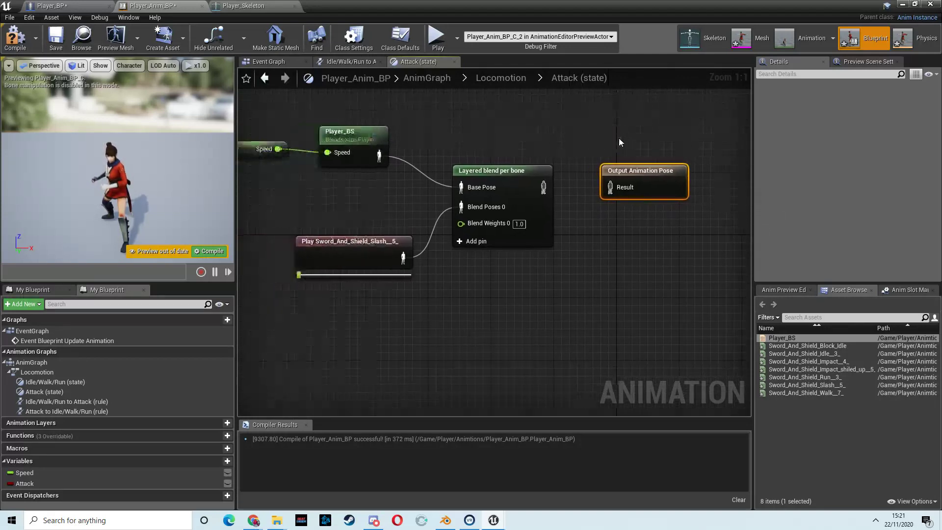
left_click_drag(658, 181, 689, 181)
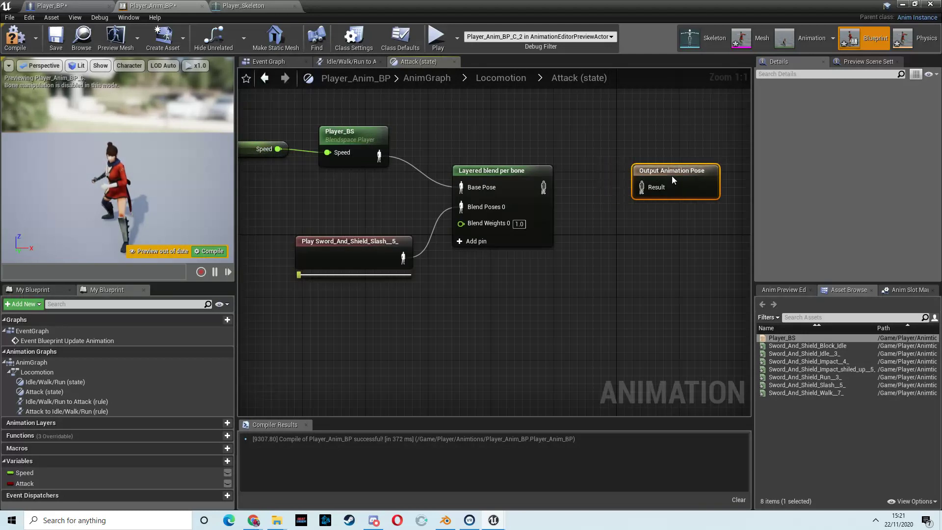
left_click_drag(543, 187, 648, 190)
- Add a branch filter to layer 0 in the Layered blend per bone node's Layer Setup and expand its bone settings
left_click(503, 177)
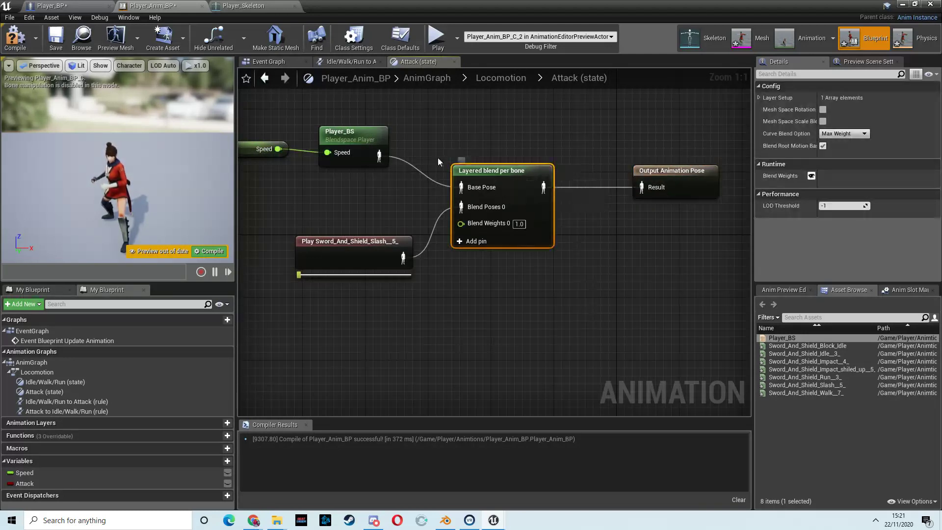
left_click(759, 98)
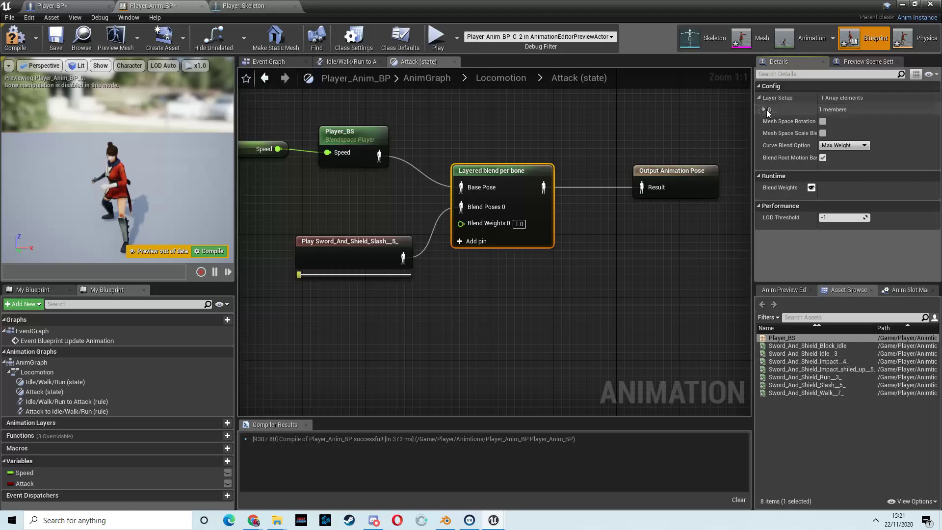
left_click(764, 110)
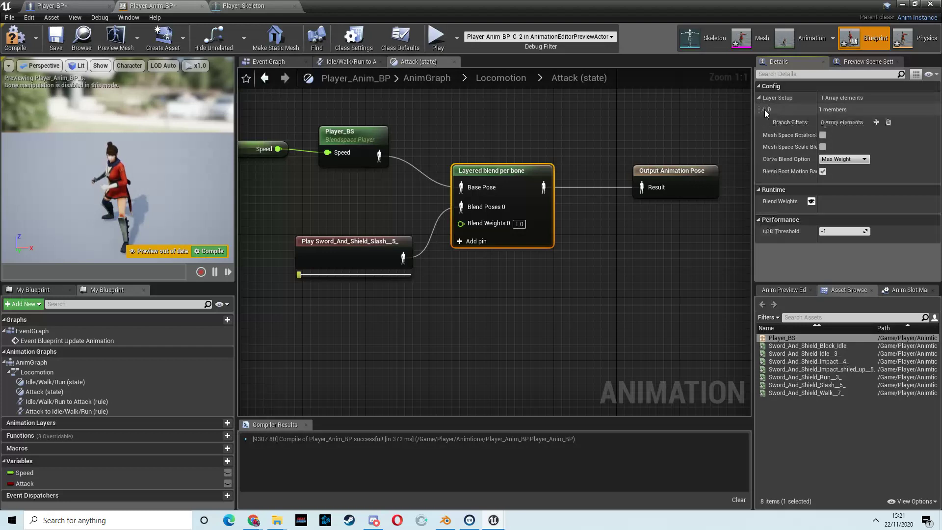
left_click(876, 123)
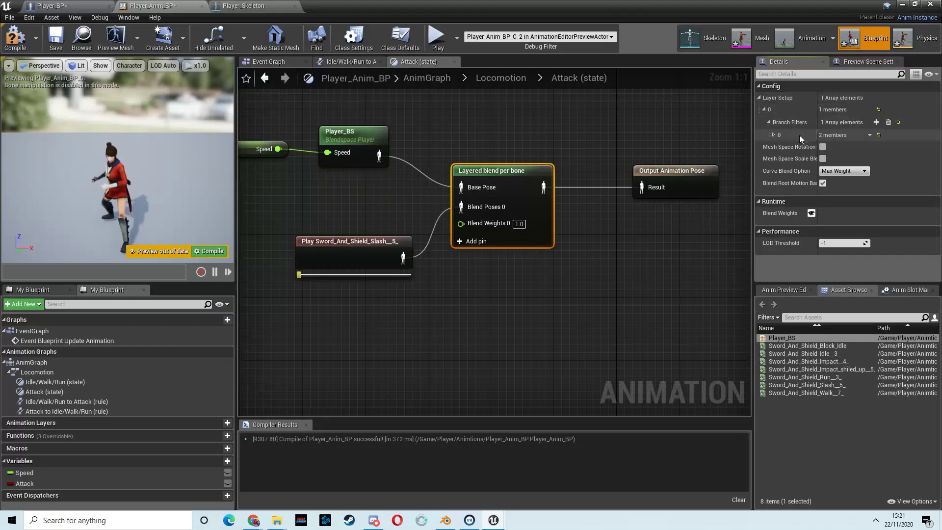
left_click(774, 134)
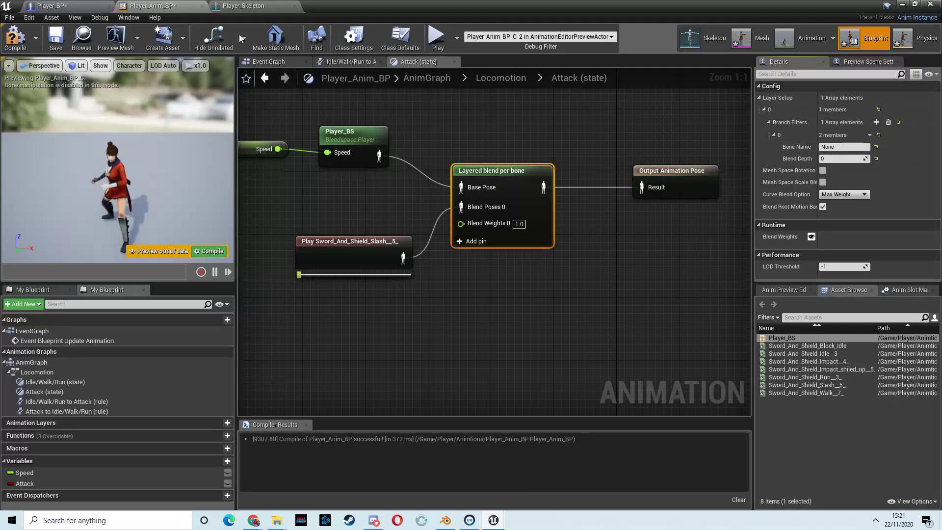
- Switch to the Player_Skeleton asset and set its Preview Controller to Default to show the whole character in the reference pose
left_click(251, 6)
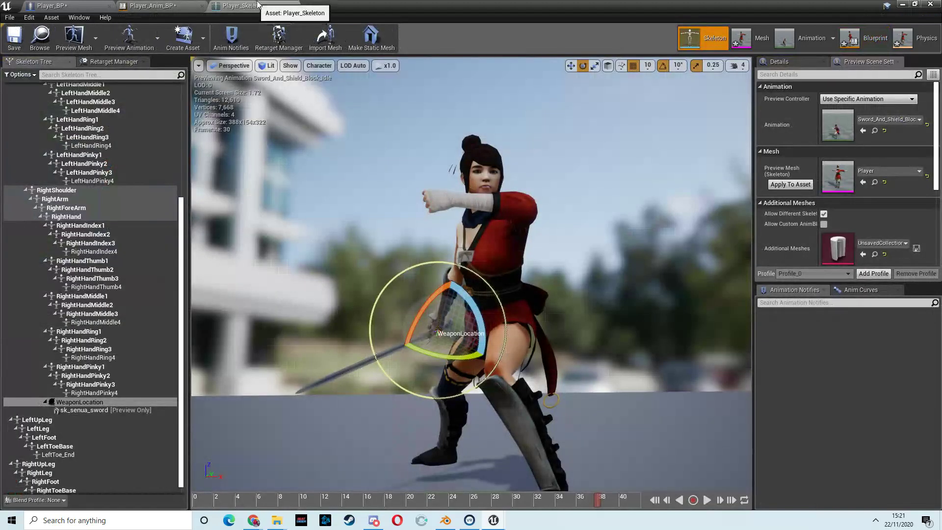
left_click(890, 99)
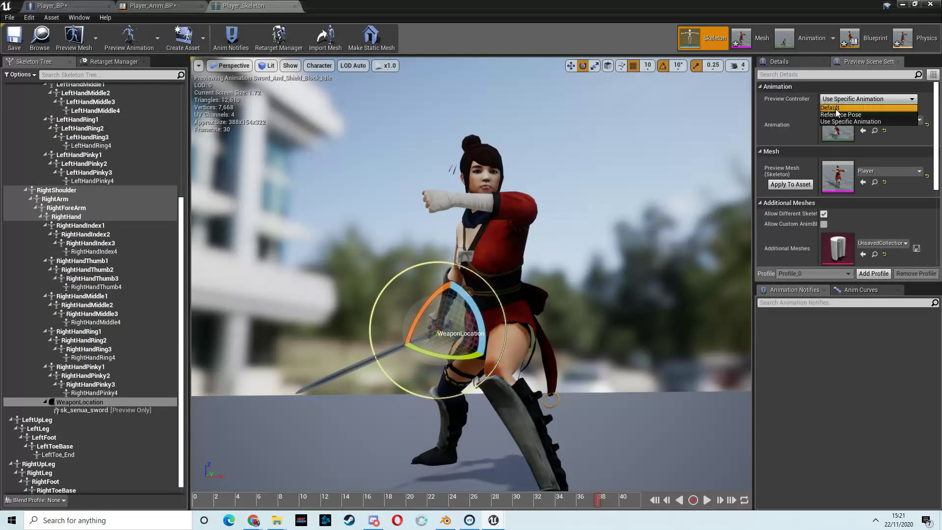
left_click(893, 108)
scroll(576, 182, "down", 5)
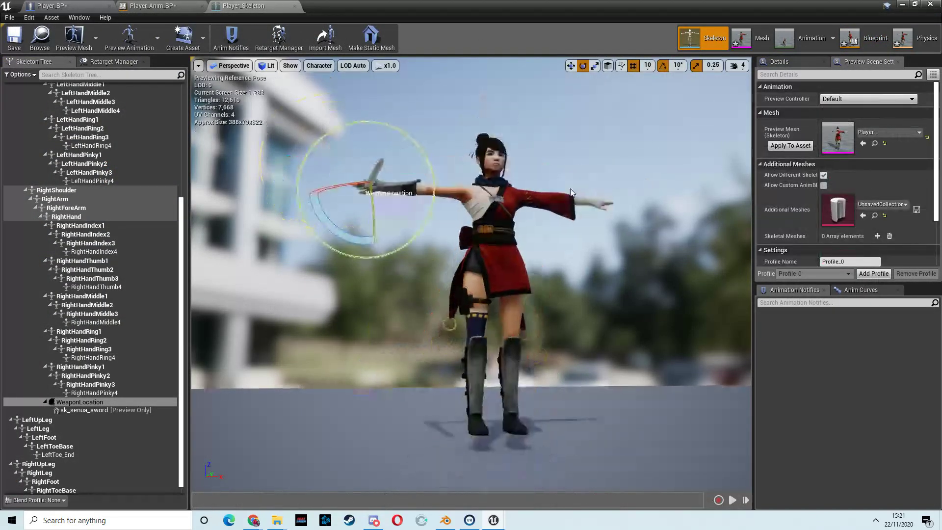
middle_click_drag(576, 183, 573, 199)
scroll(574, 199, "down", 1)
right_click_drag(582, 214, 582, 216)
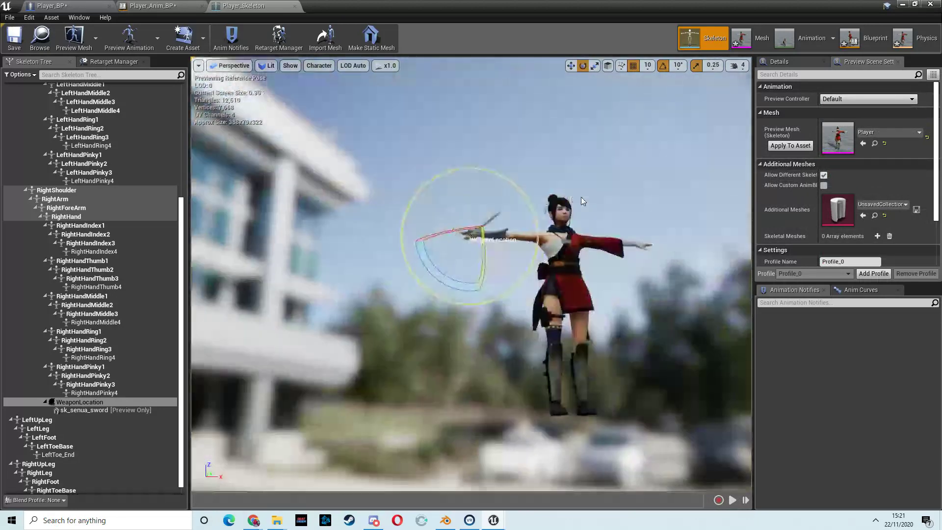
- Open Player_Skeleton from the Content/Player/Mesh folder and select the character's waist bone, Spine, to identify its name
left_click(902, 5)
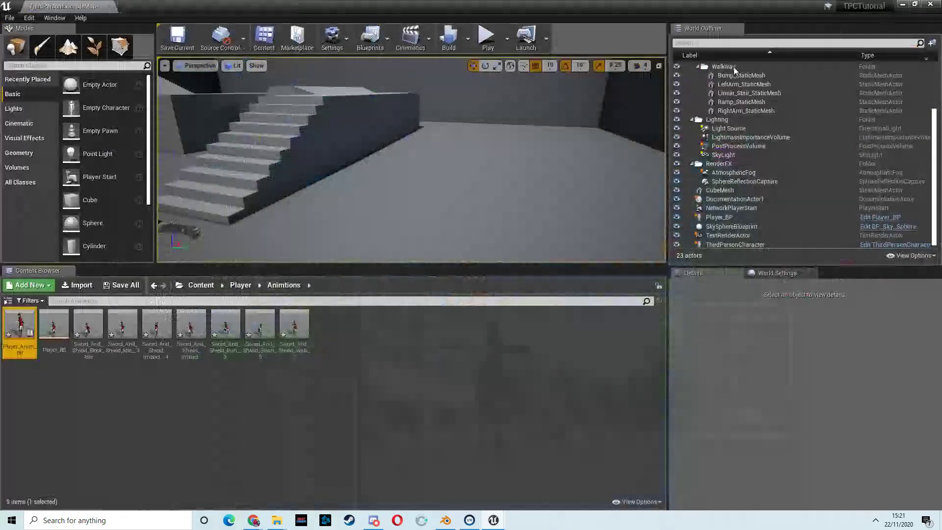
left_click(204, 286)
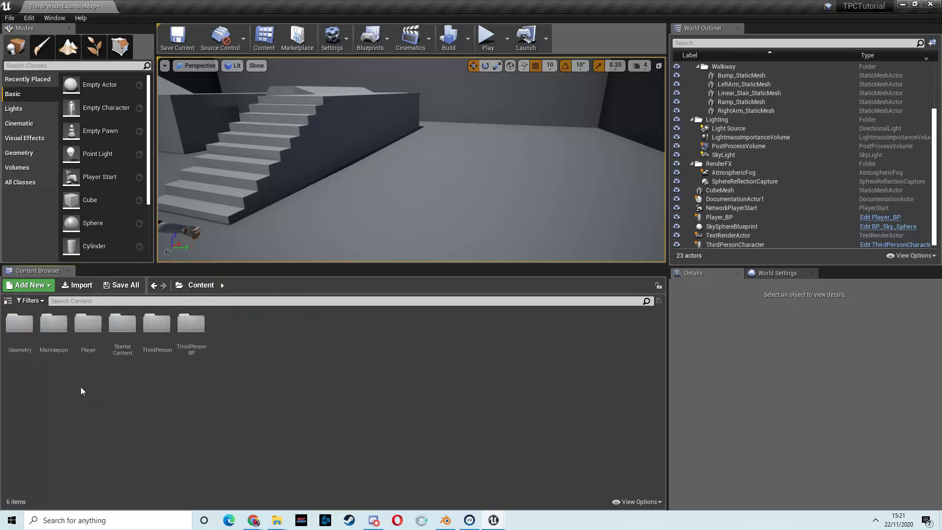
double_click(89, 323)
double_click(88, 323)
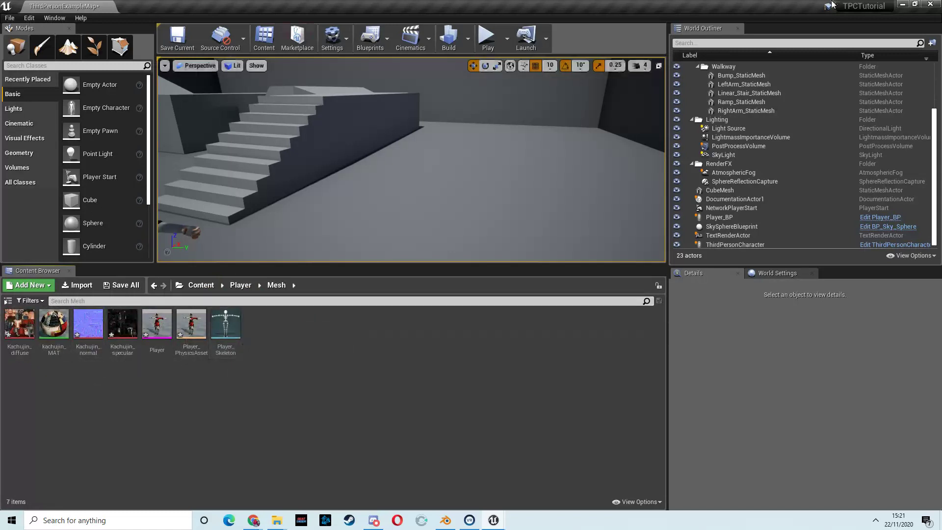
double_click(215, 334)
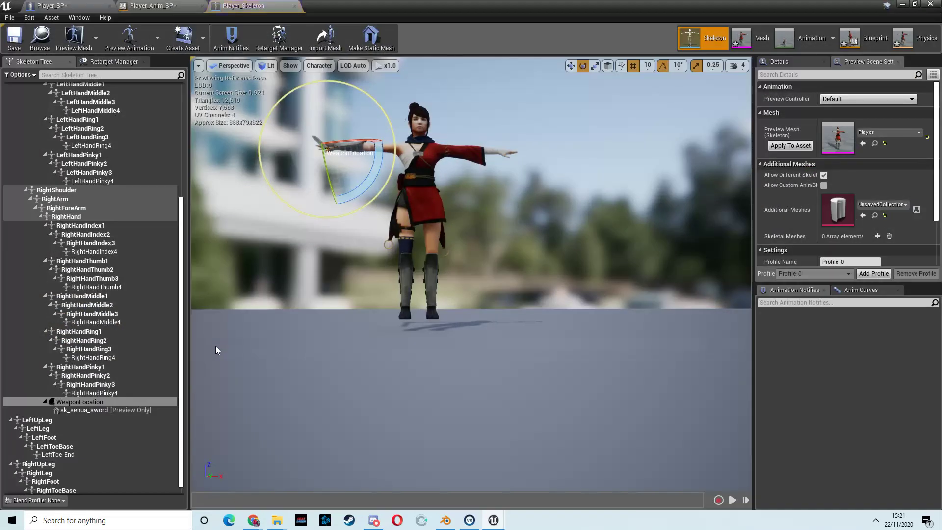
left_click(420, 178)
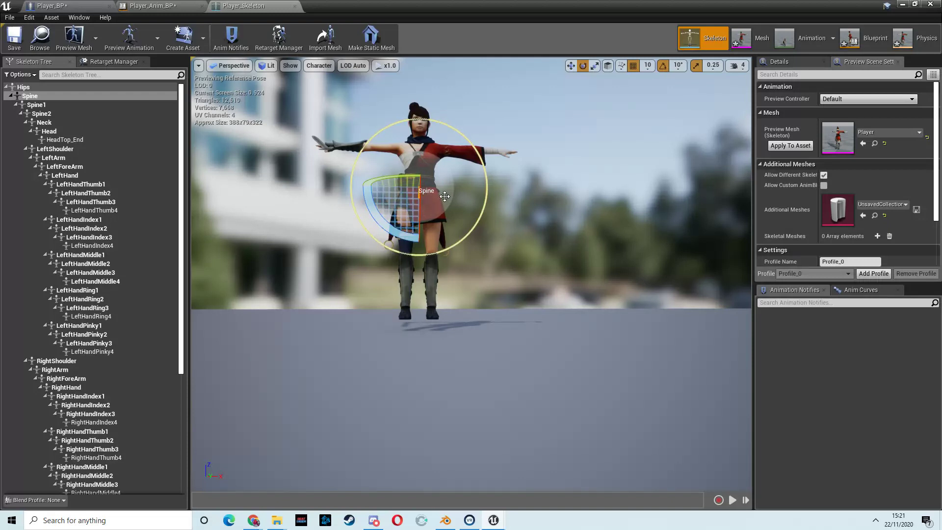
- In Player_Anim_BP, set the branch filter's Bone Name to Spine and Blend Depth to 3, and compile the blueprint
left_click(149, 6)
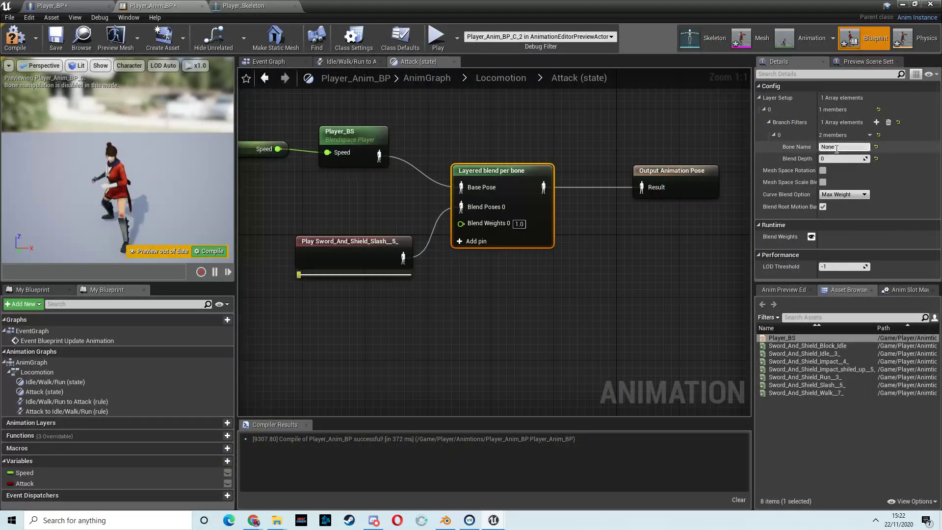
type("Spine")
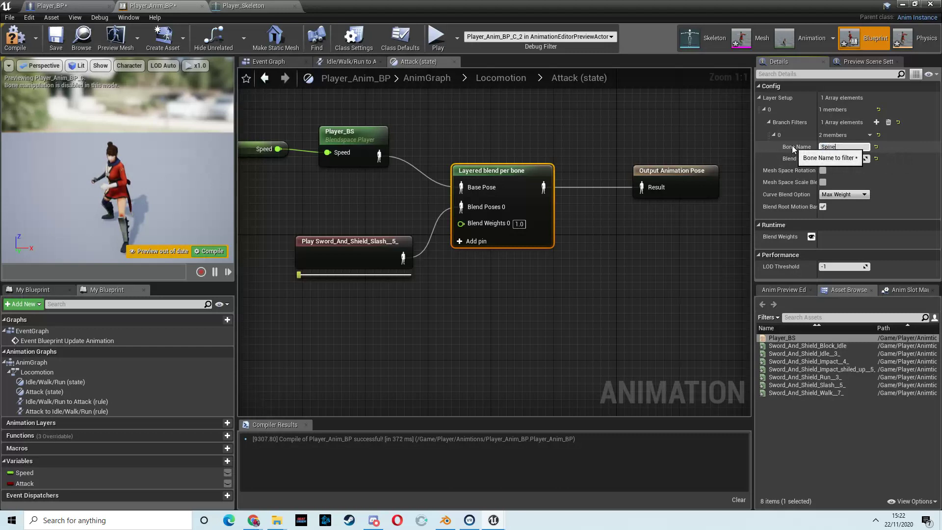
left_click(843, 159)
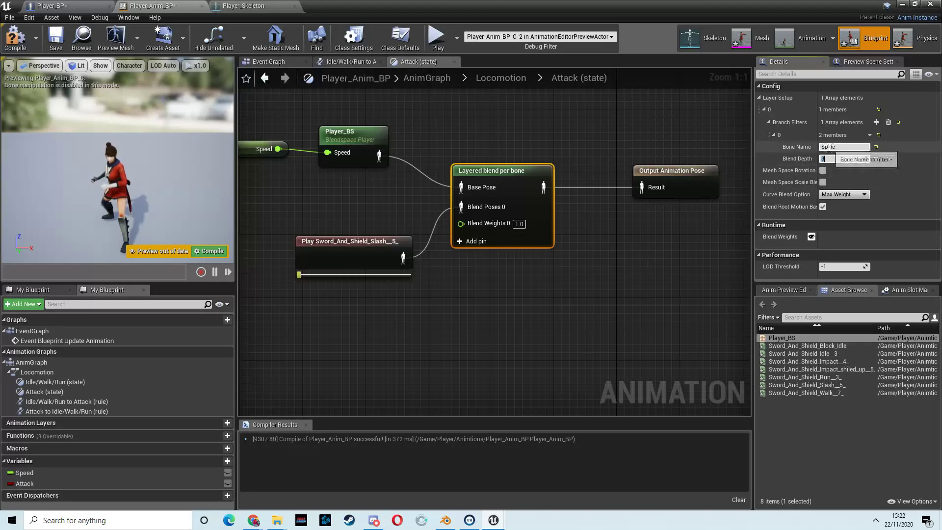
left_click(15, 39)
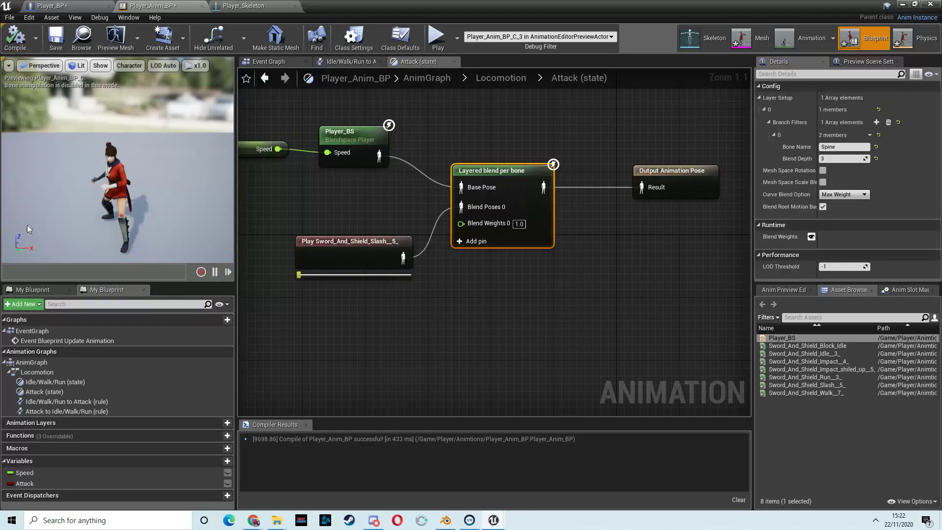
- Preview the blended slash with Attack enabled at a Speed of about 589 and again at about 310
left_click(772, 293)
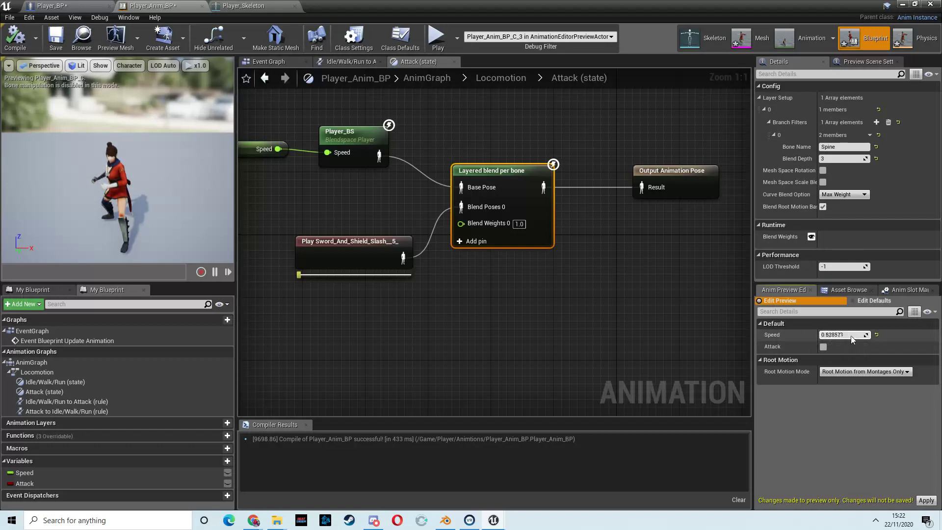
left_click_drag(851, 339, 883, 339)
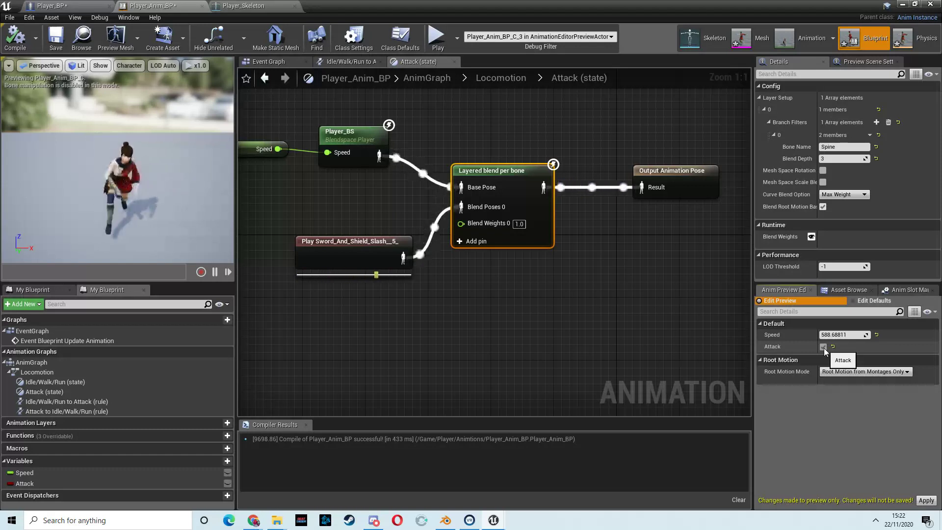
left_click_drag(840, 338, 837, 339)
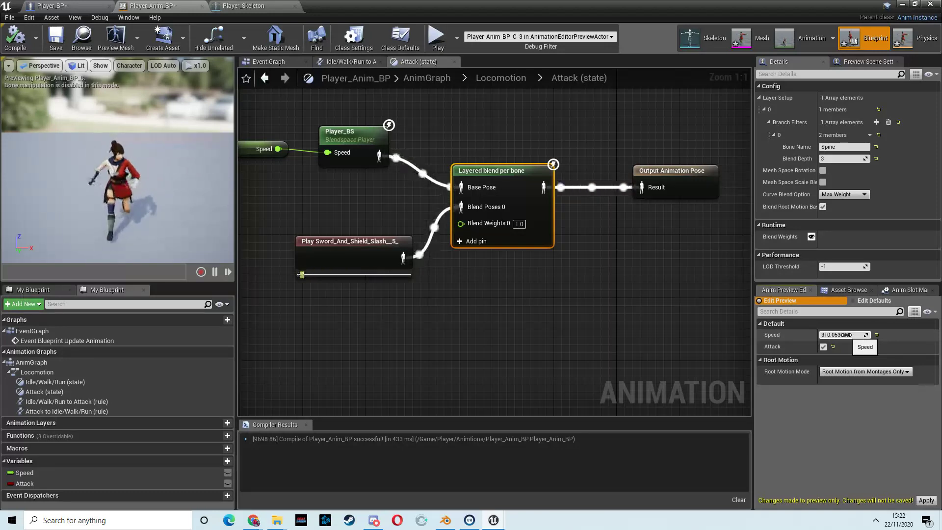
- Set the branch filter's Blend Depth to 1 and enable Mesh Space Rotation Blend on the Layered blend per bone node
left_click(830, 158)
type("1")
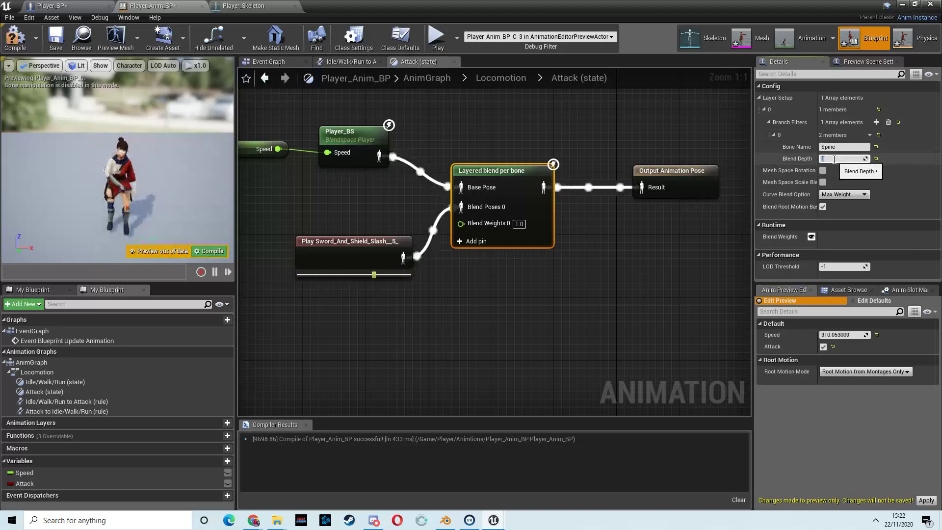
left_click(822, 171)
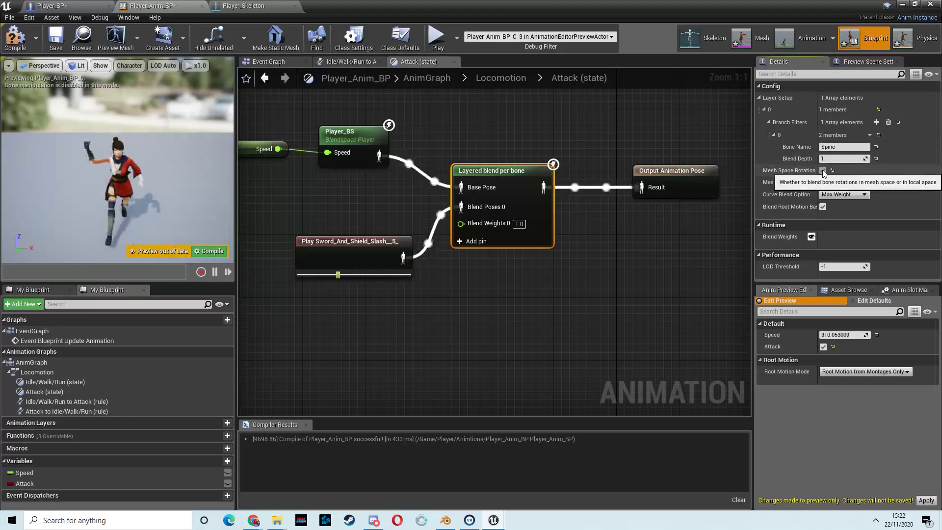
- Compile the blueprint and preview the slash with Speed set to 300 and Attack enabled
left_click(209, 252)
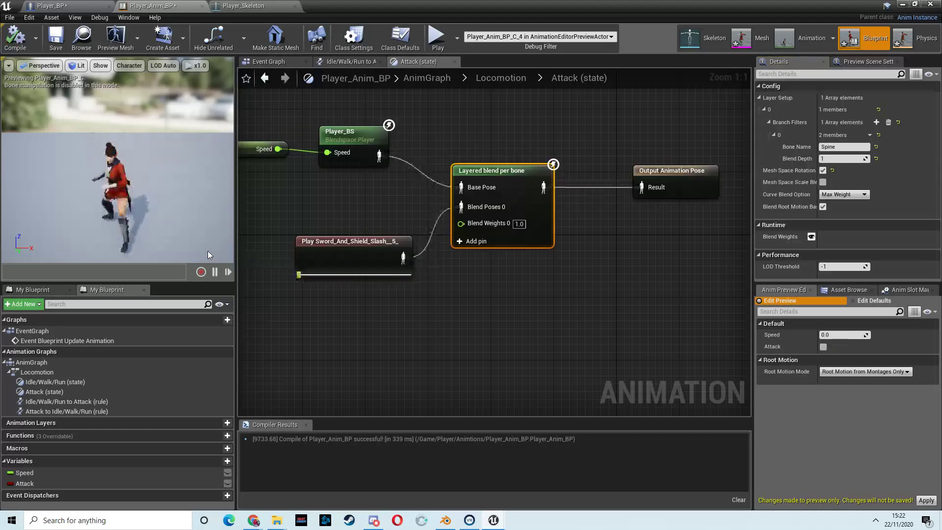
left_click(828, 335)
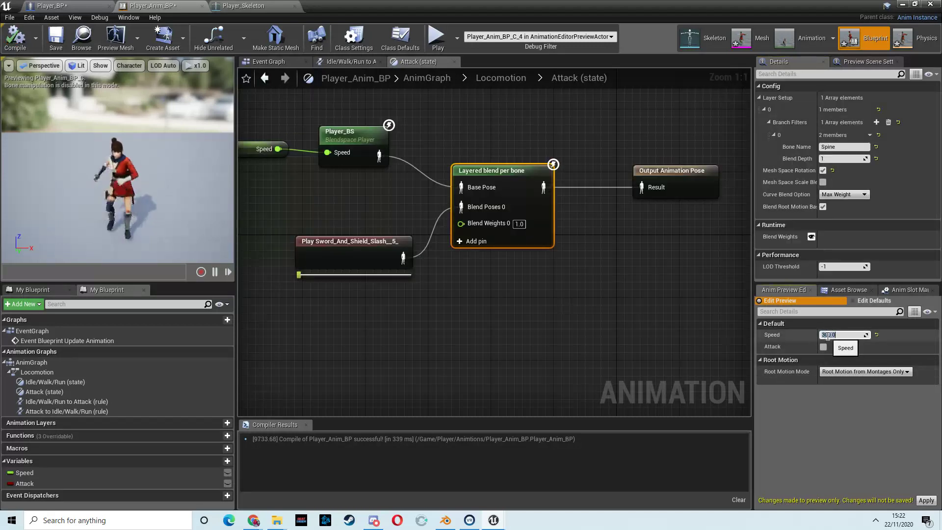
left_click(822, 347)
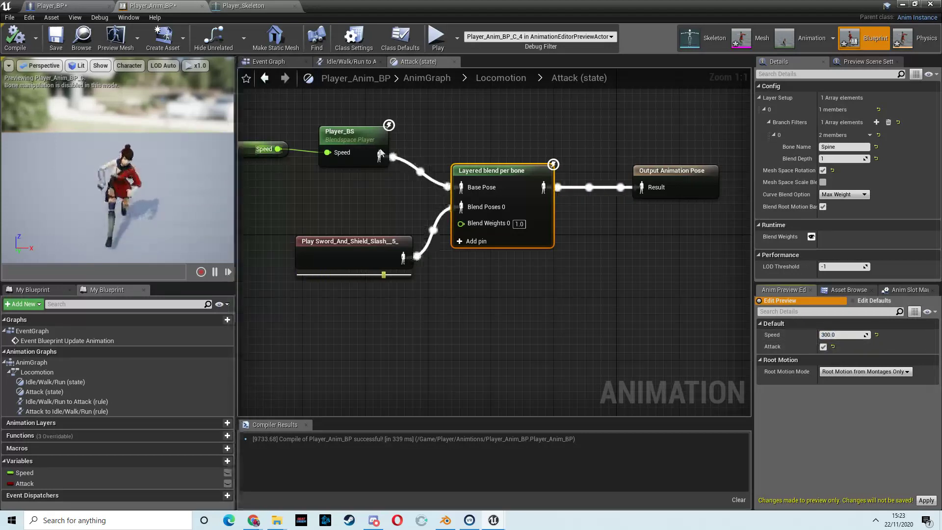
- Set the Spine branch filter's Blend Depth back to 3, keeping Mesh Space Rotation Blend enabled
left_click(824, 159)
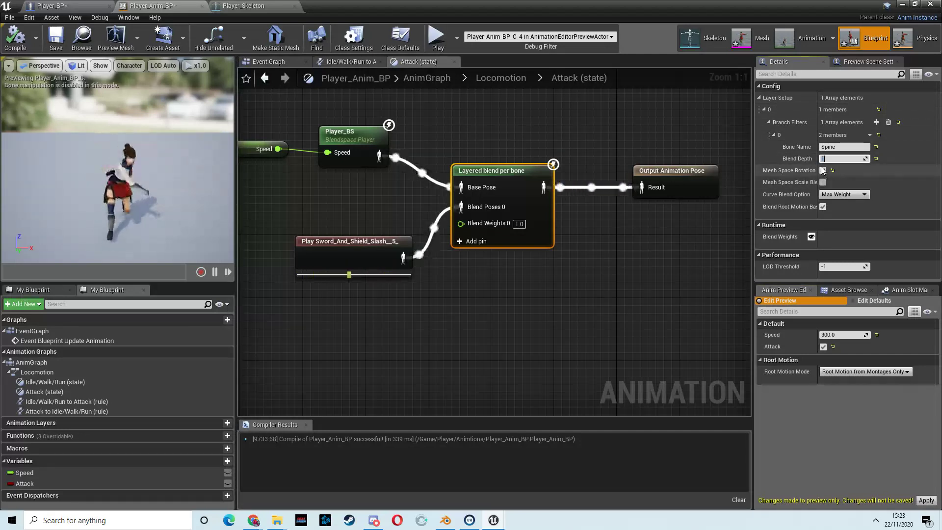
left_click(823, 170)
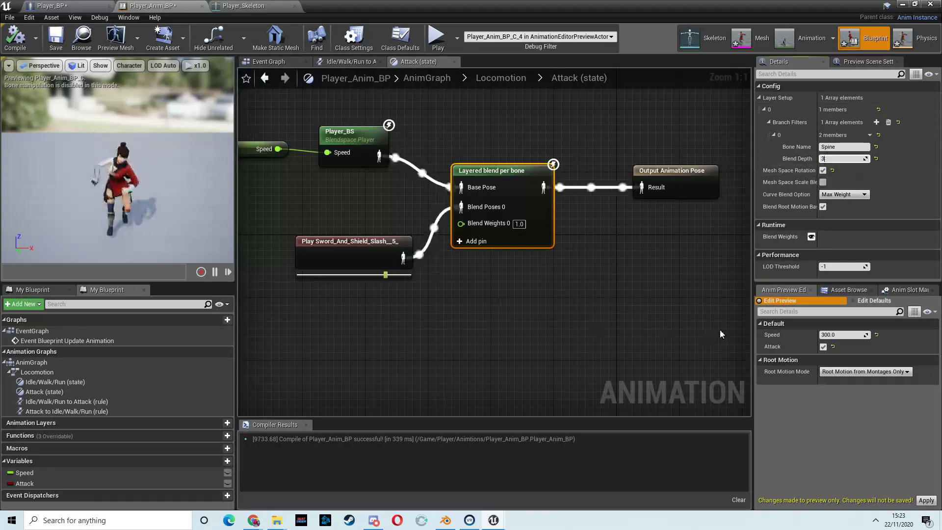
key("Return")
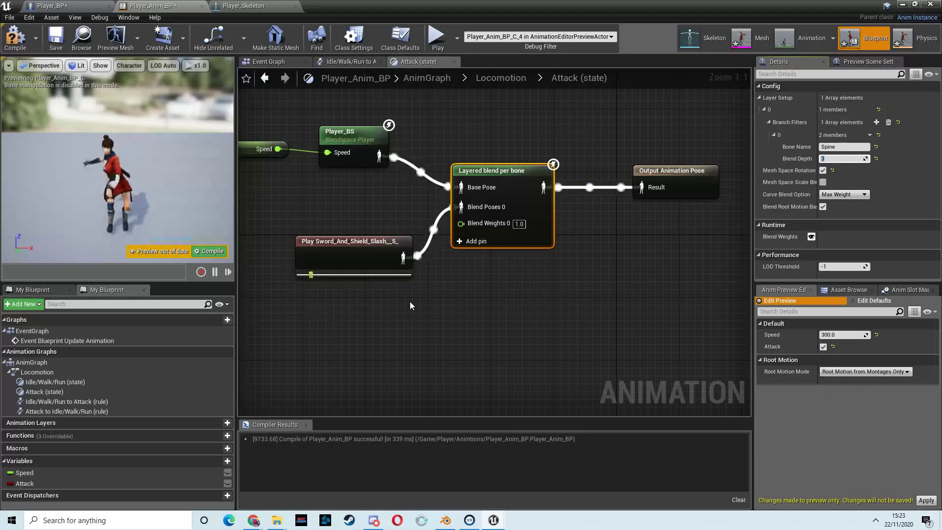
- Compile the blueprint with the new blend depth, check the attack in the preview at Speed 300, and recompile
left_click(206, 251)
left_click(206, 253)
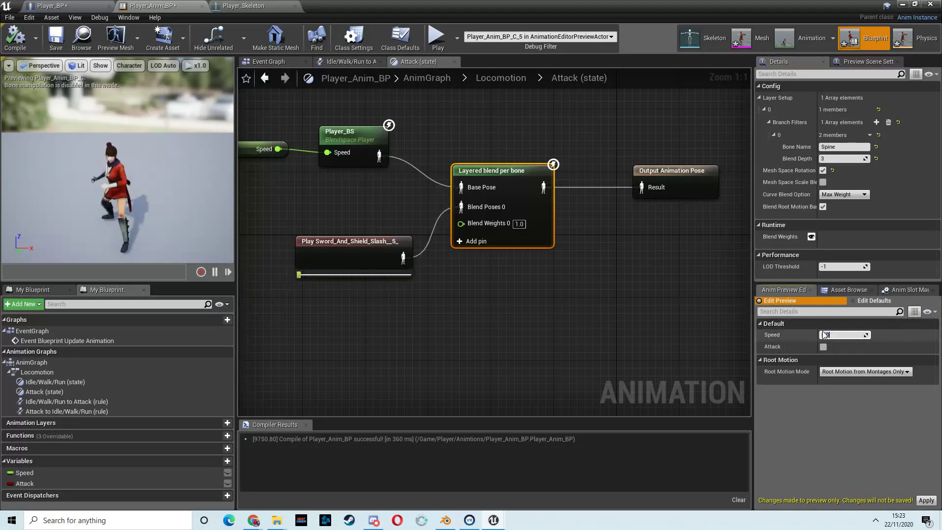
left_click(823, 346)
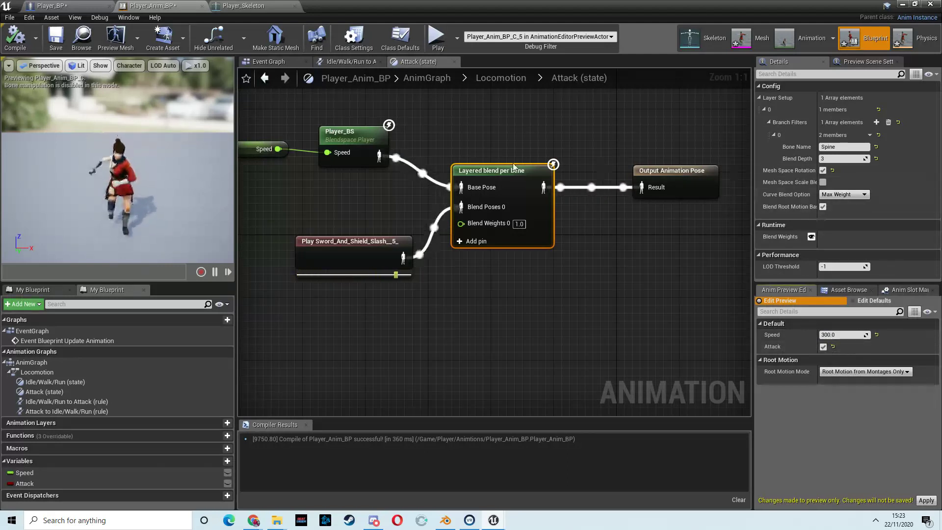
left_click(15, 37)
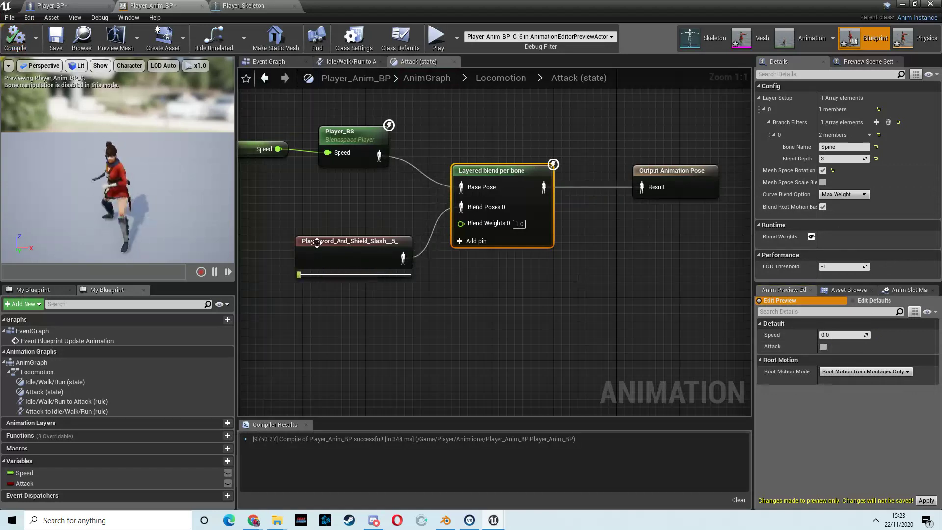
- Play the level in the editor, testing sword slashes while running the character in different directions, and end the play session
left_click(907, 5)
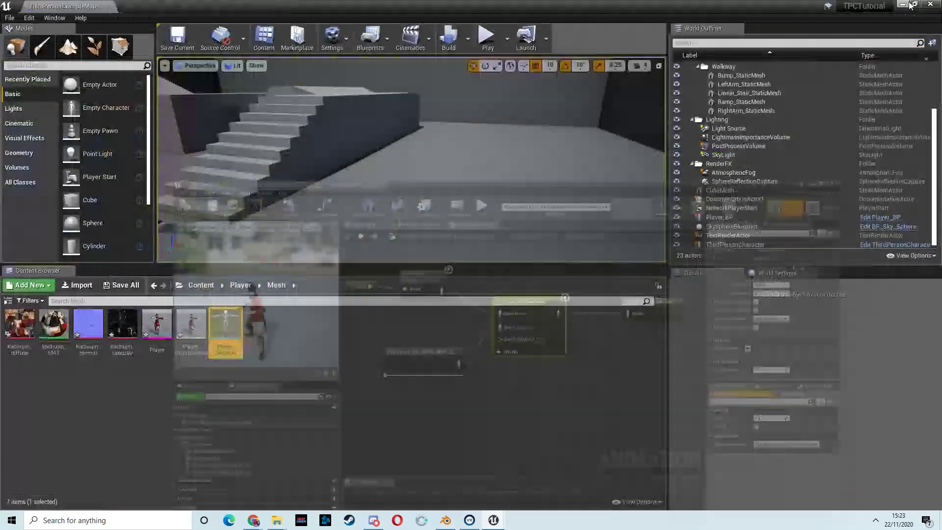
left_click(487, 37)
left_click(517, 155)
key("w")
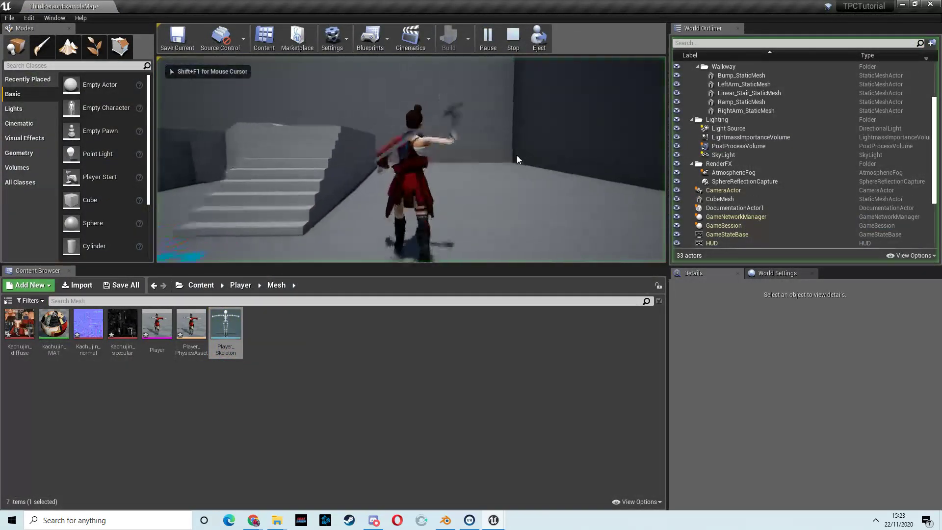
key("s")
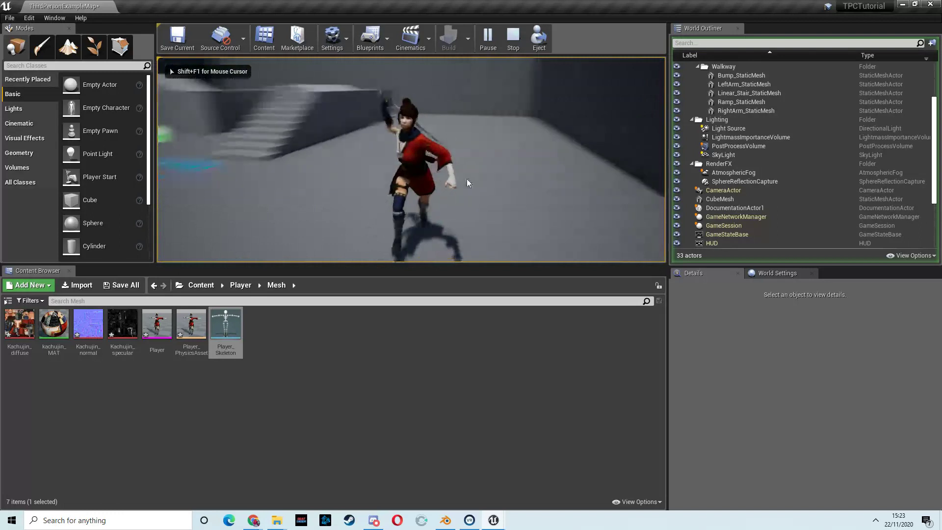
key("a")
key("w")
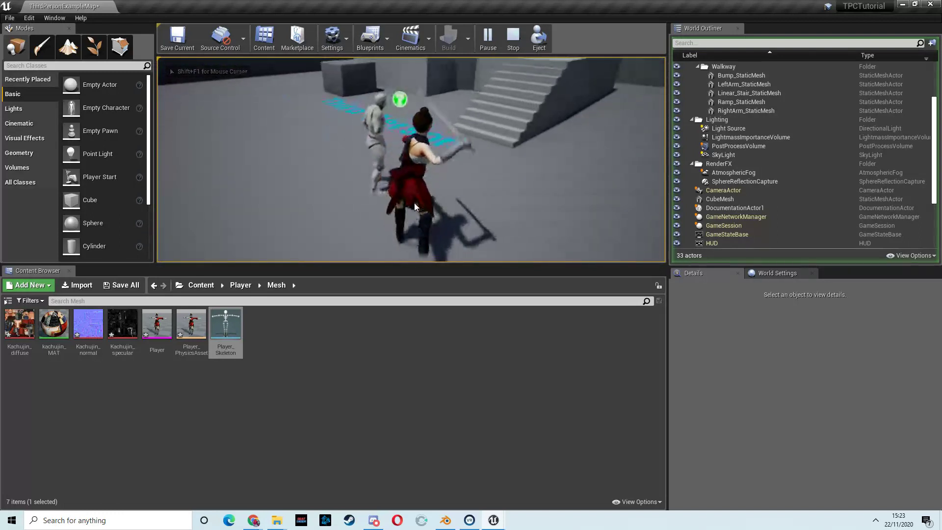
key("w")
key("d")
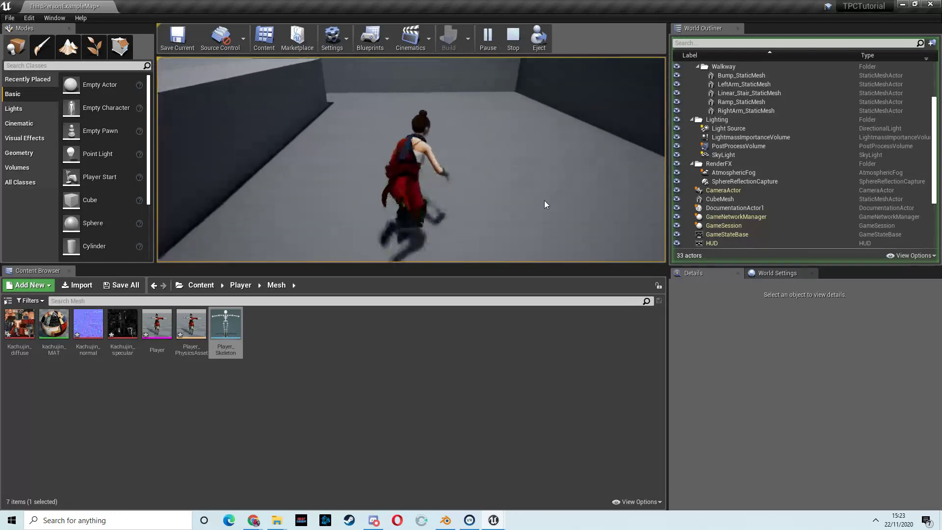
key("s")
key("a")
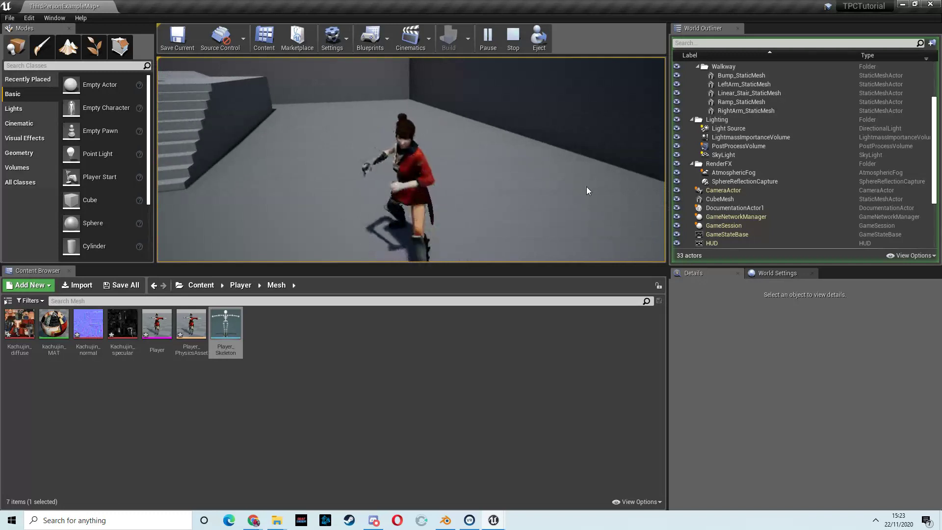
key("d")
key("a")
key("d")
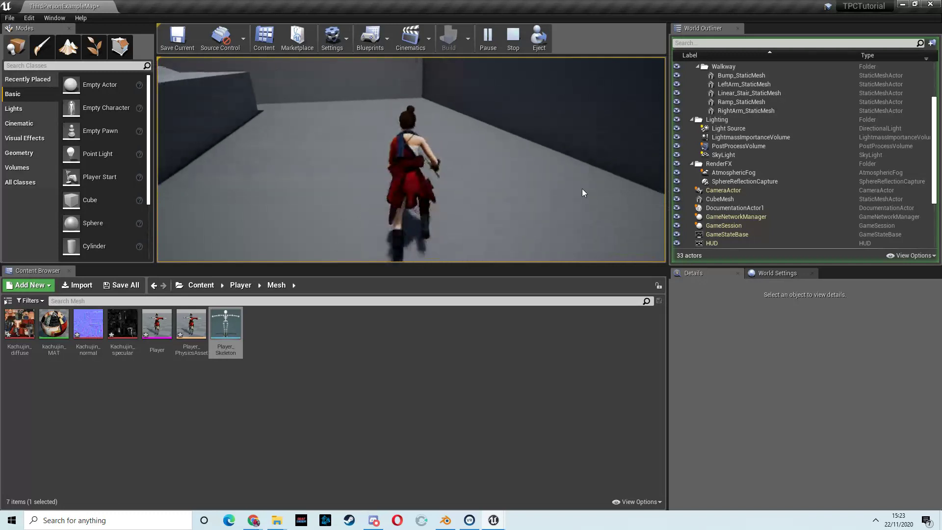
key("w")
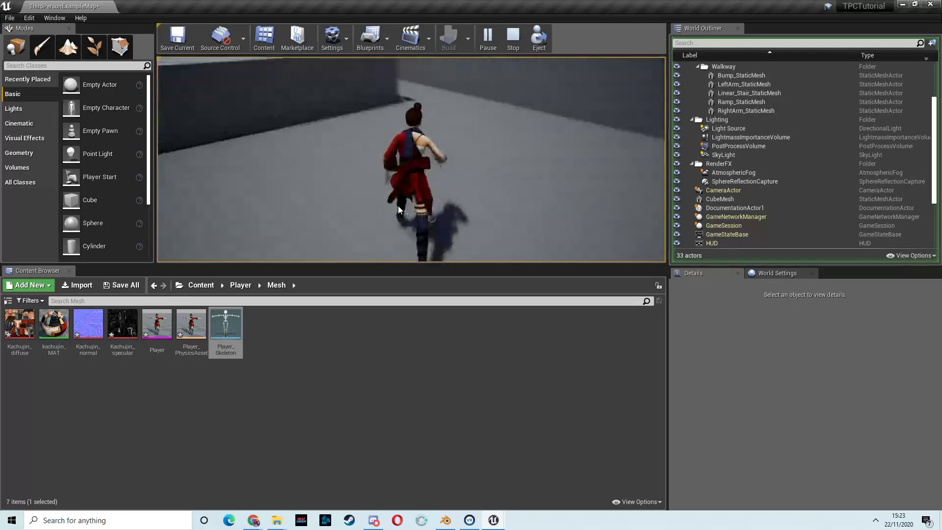
key("a")
key("s")
key("a")
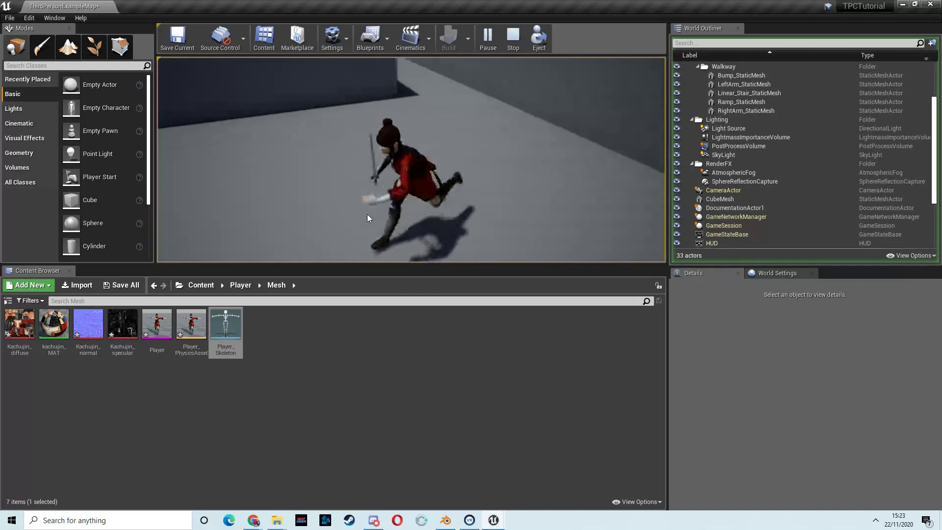
key("w")
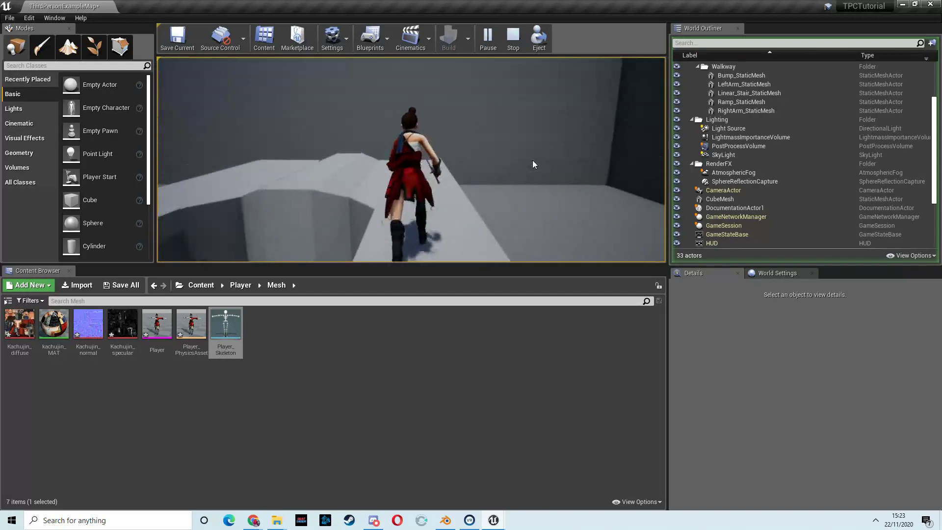
key("Escape")
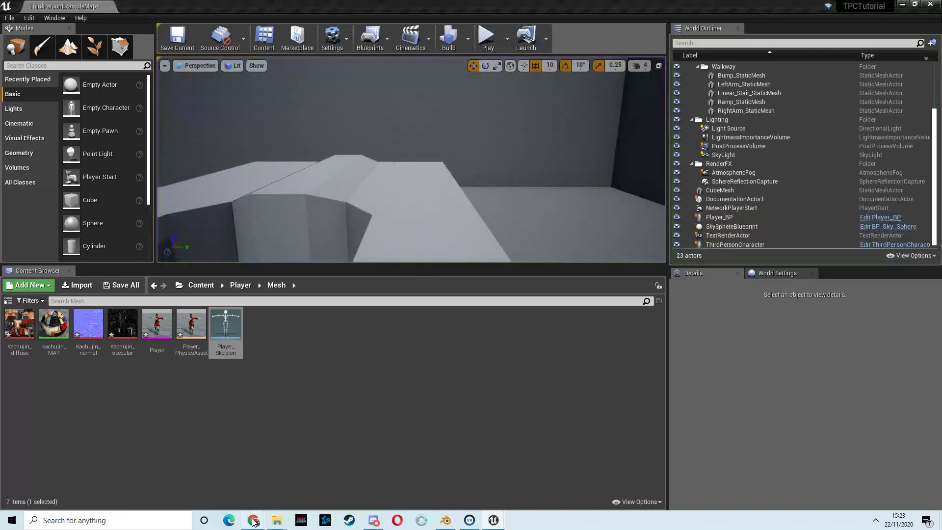
mouse_move(256, 519)
left_click(199, 471)
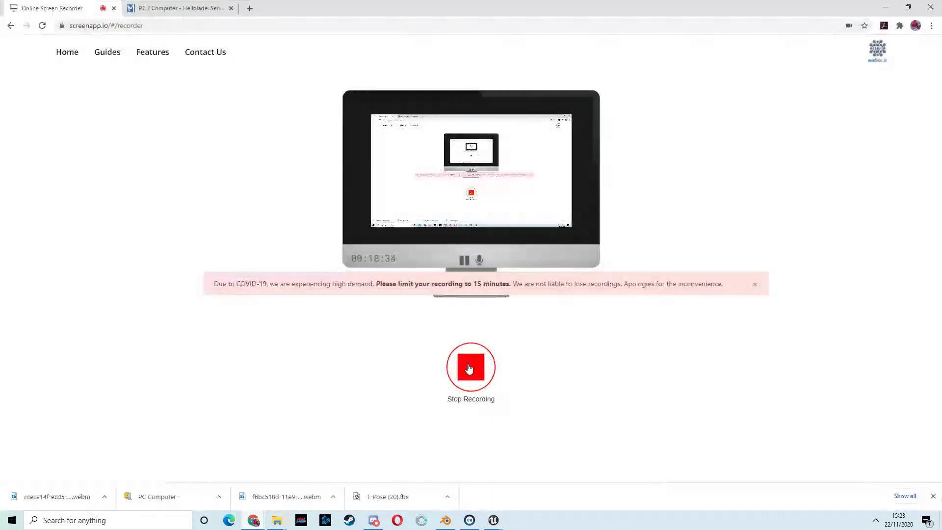